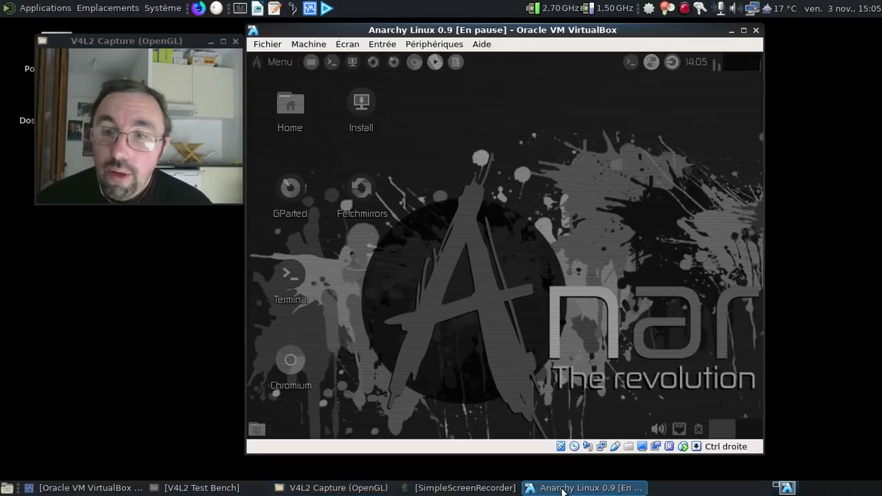
Minimize the running VM and start 'Anarchy Linux 0.9 - Xfce' from VirtualBox Manager.
click(561, 487)
click(86, 487)
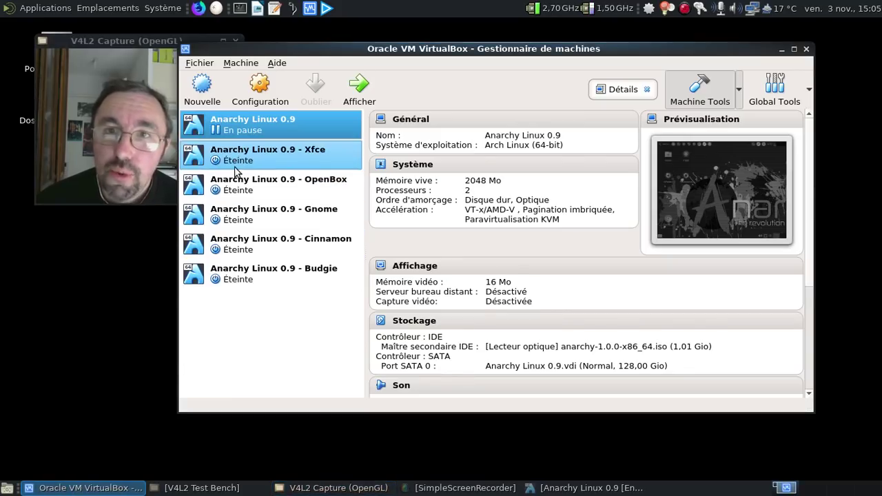
click(234, 157)
click(343, 101)
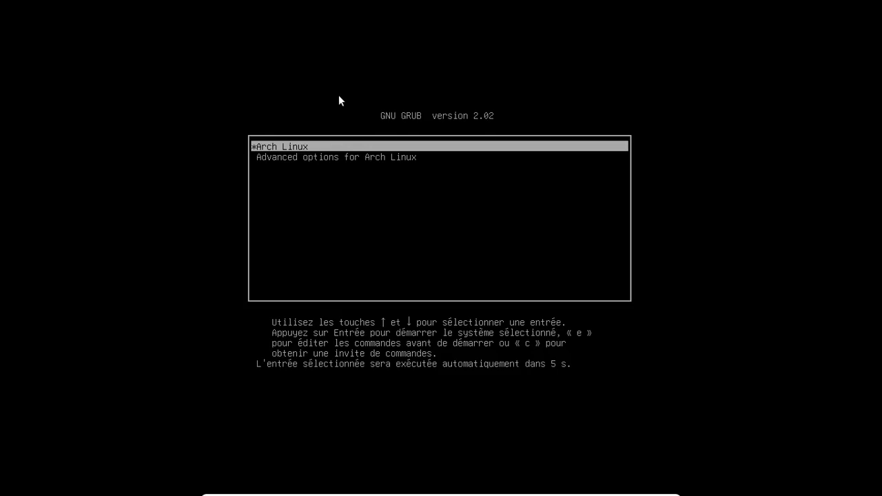
Boot the Arch Linux GRUB entry and log in to Xfce with the account password.
key(Return)
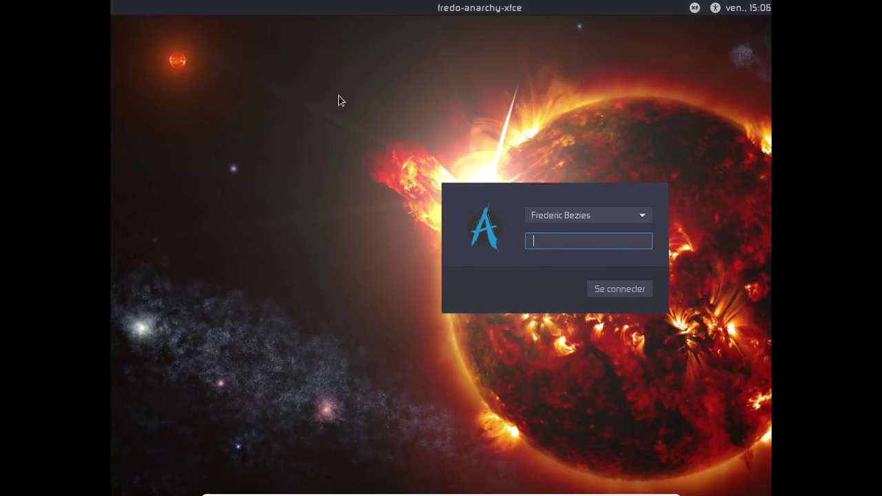
text(********)
key(Return)
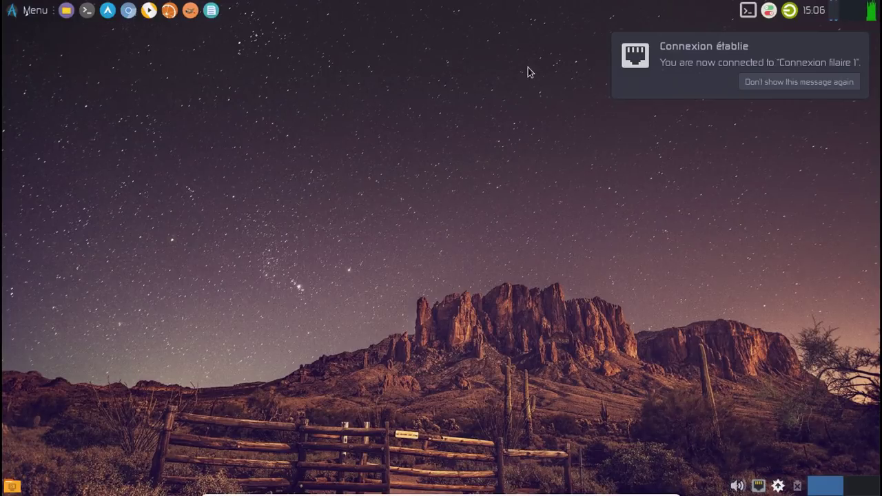
Dismiss the network notification, then open and close the Task Manager from the menu.
click(859, 41)
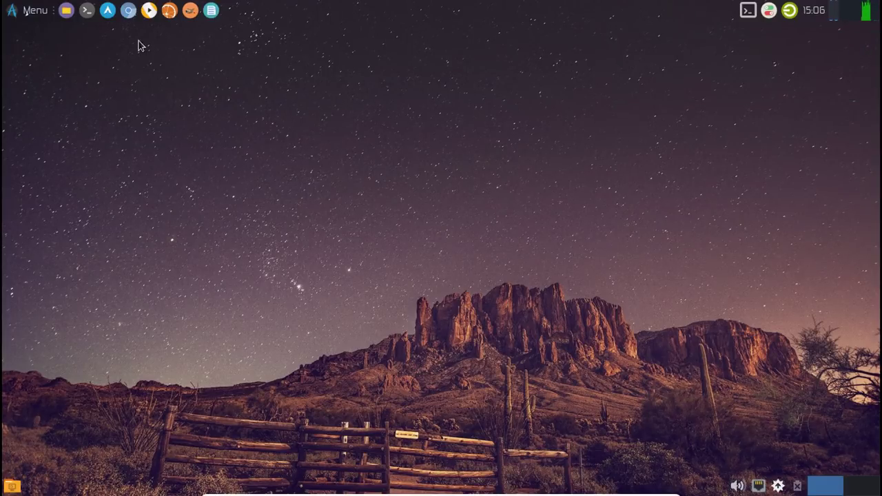
click(25, 14)
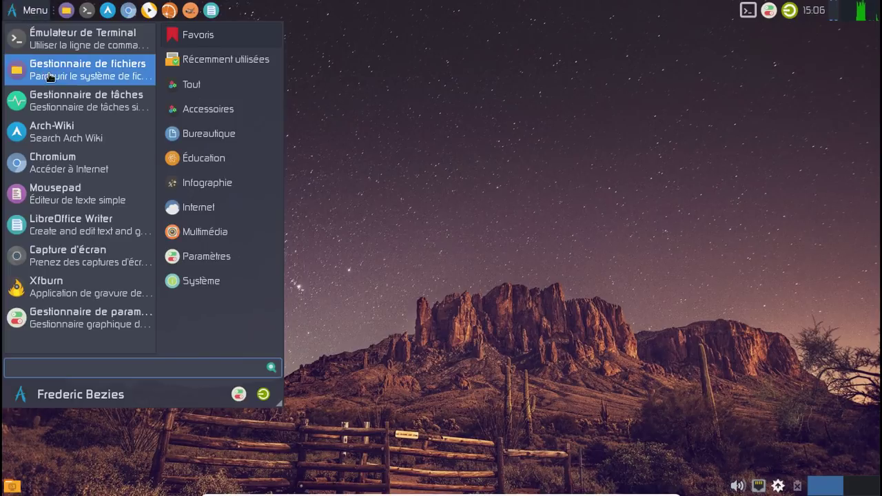
click(60, 107)
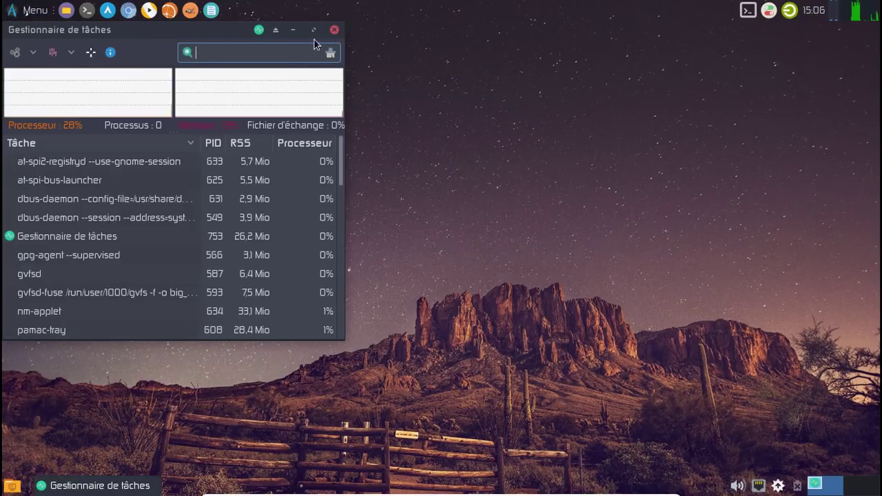
click(309, 30)
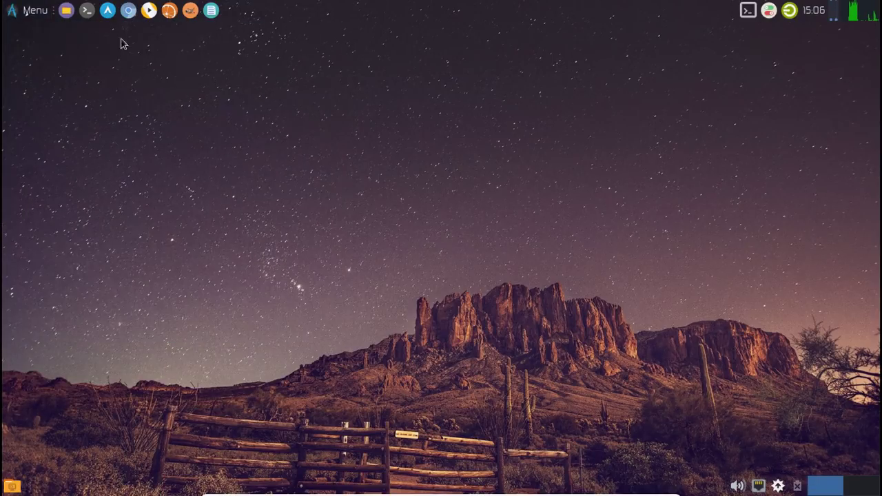
View network locations in the file manager, then open the package manager from the tray.
click(66, 11)
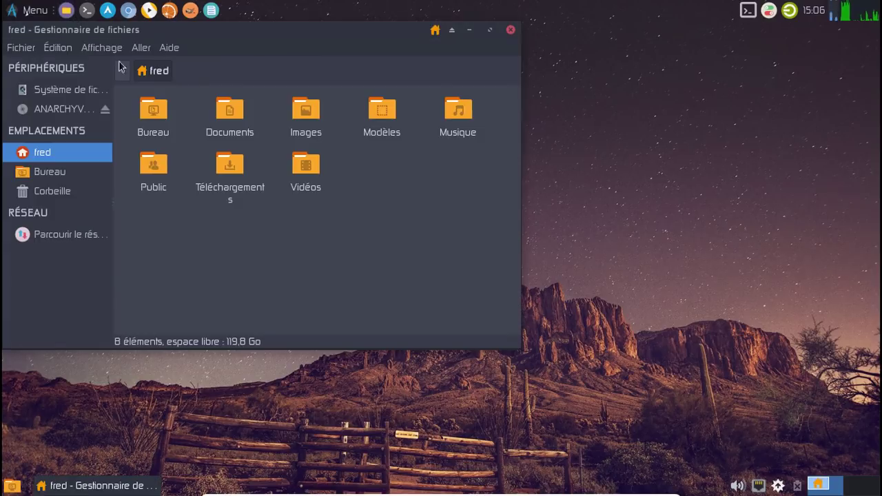
drag(266, 30, 398, 52)
click(188, 260)
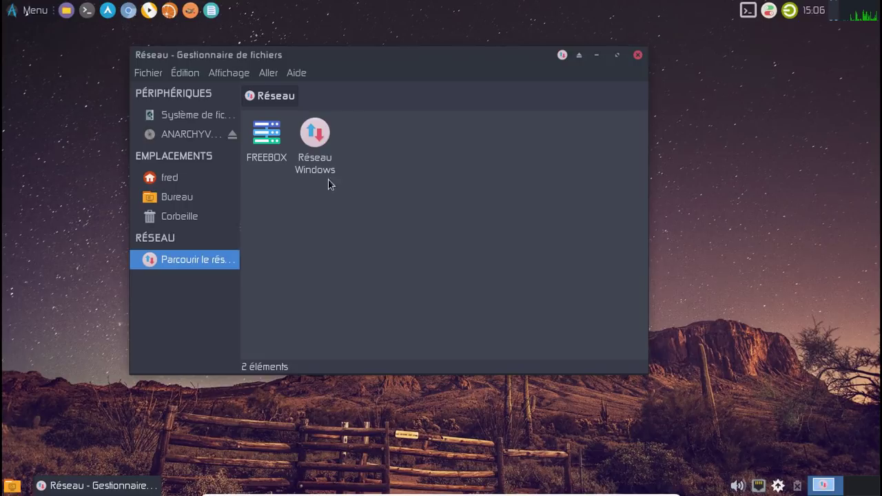
click(638, 55)
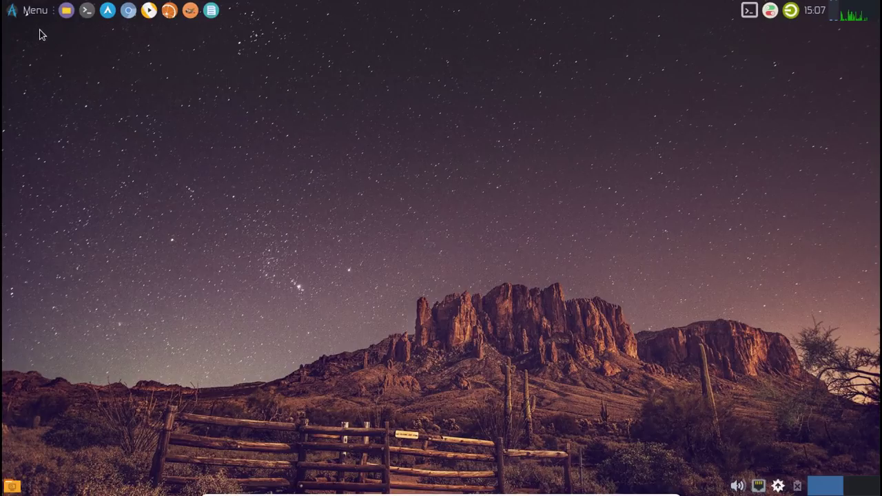
right_click(778, 486)
click(747, 457)
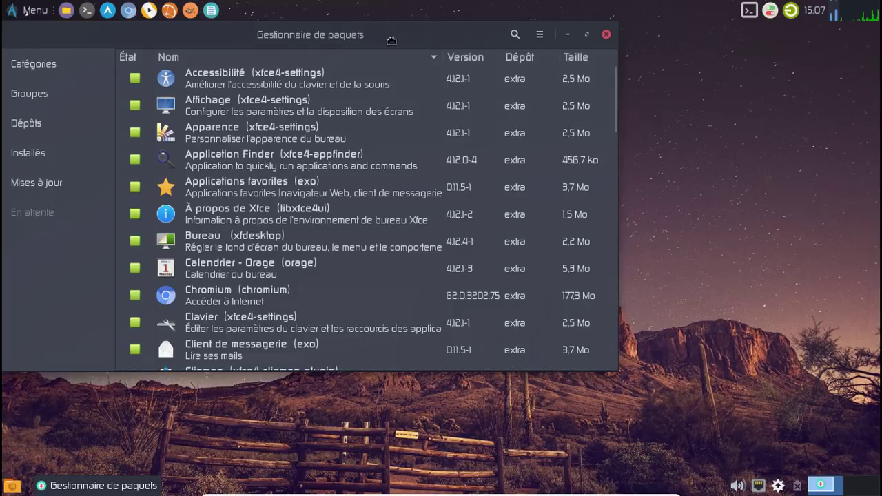
Search 'libreoffice-fresh' and install libreoffice-fresh-fr, authorizing with the account password.
drag(390, 41, 480, 77)
click(634, 81)
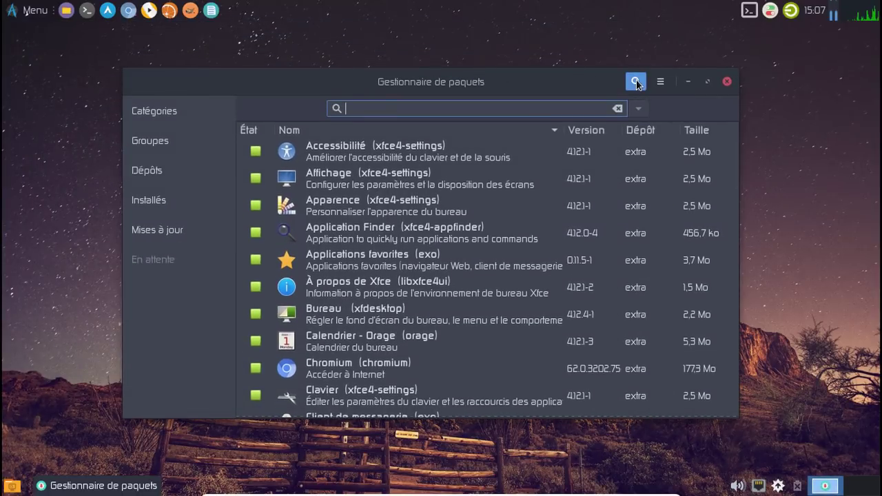
text(libreoffice-fresh)
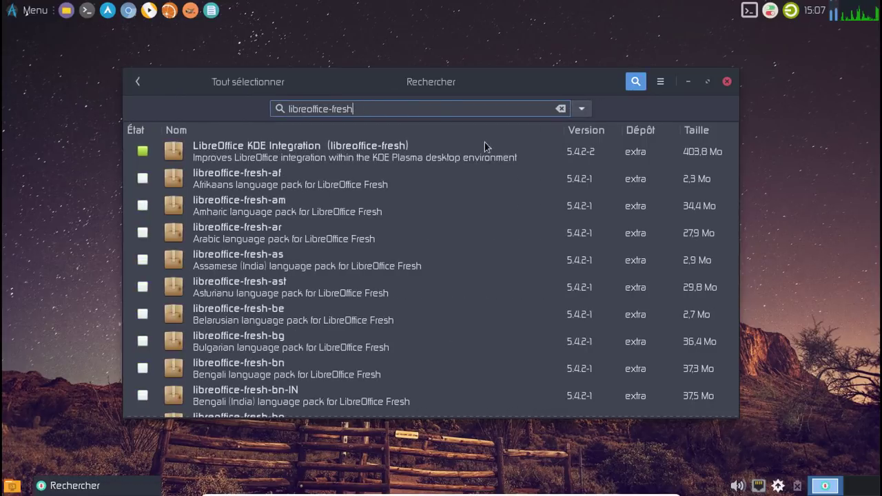
scroll(214, 295, down, 5)
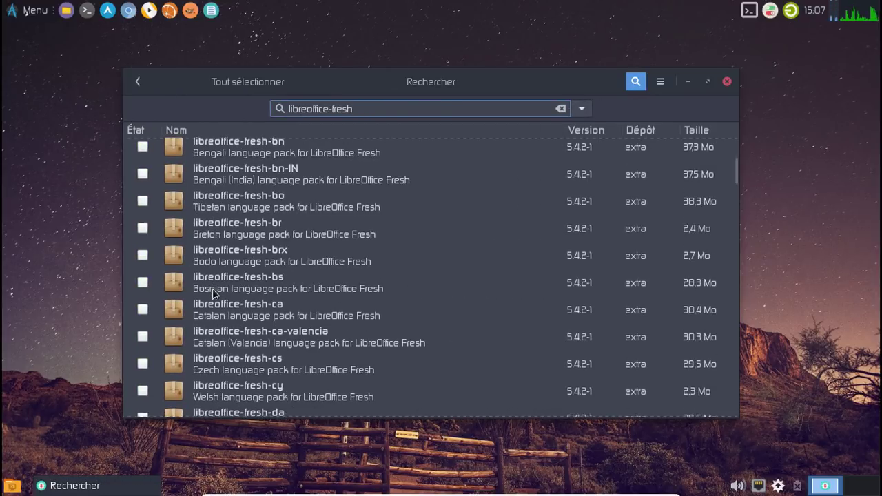
scroll(213, 293, down, 5)
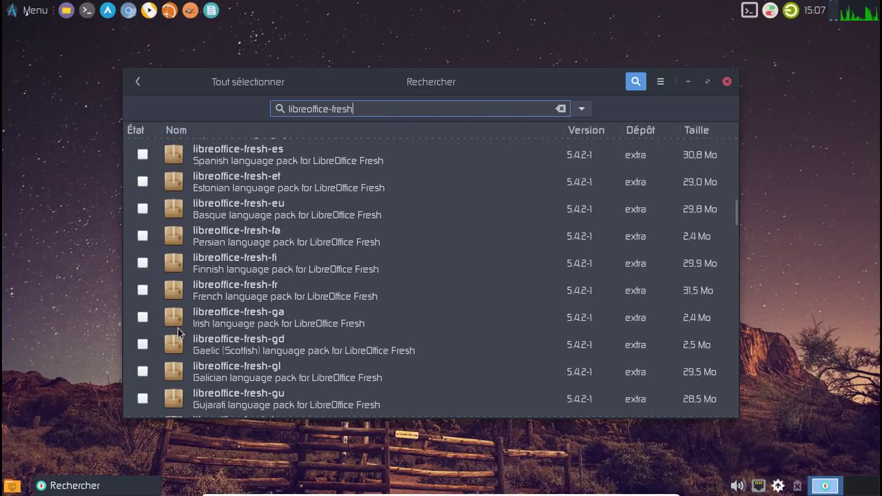
click(143, 291)
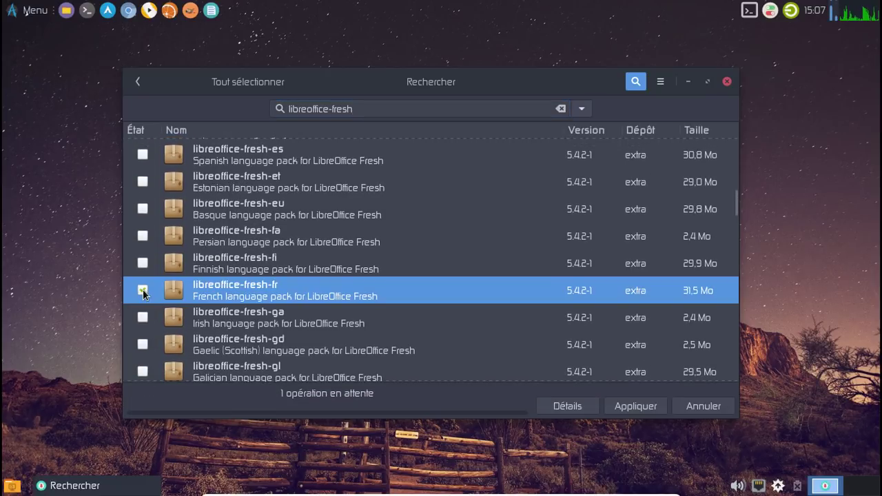
click(628, 405)
click(582, 363)
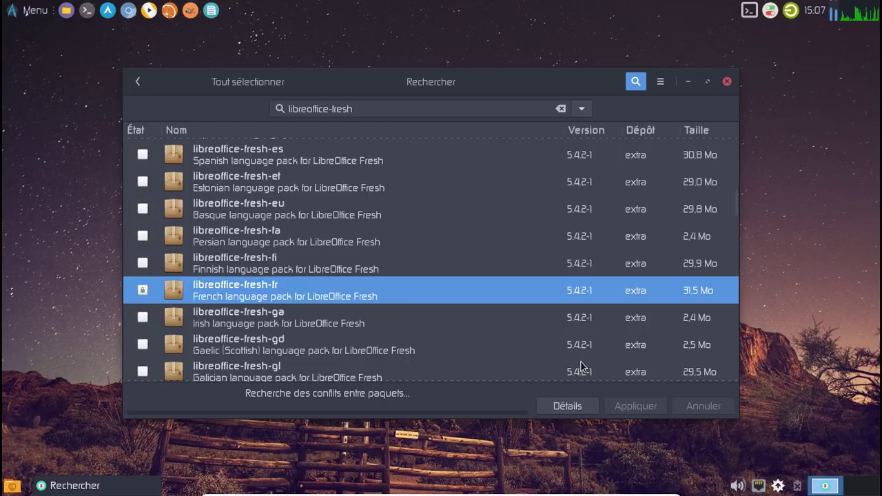
text(********)
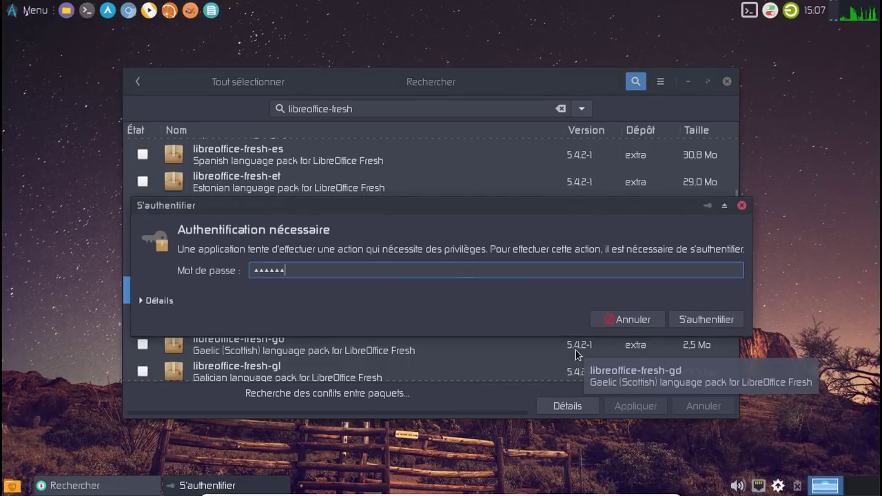
key(Return)
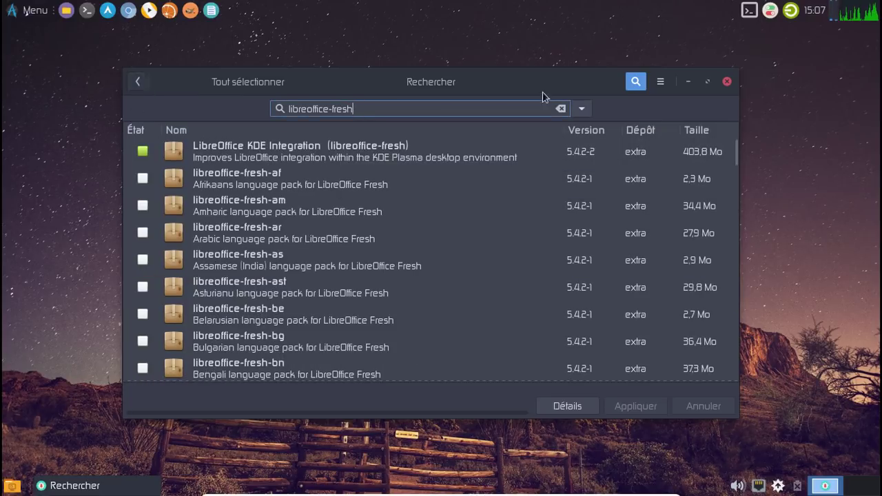
View the About Pamac information, then return to the main package list.
click(657, 84)
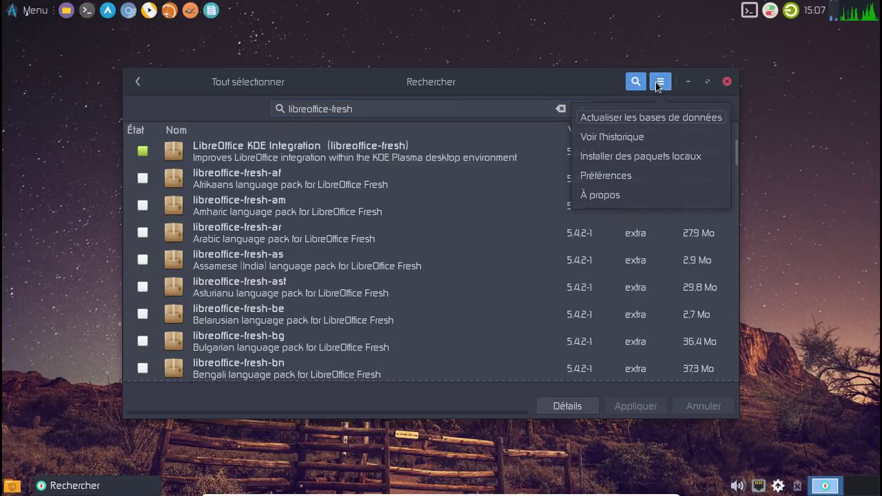
click(642, 197)
click(555, 369)
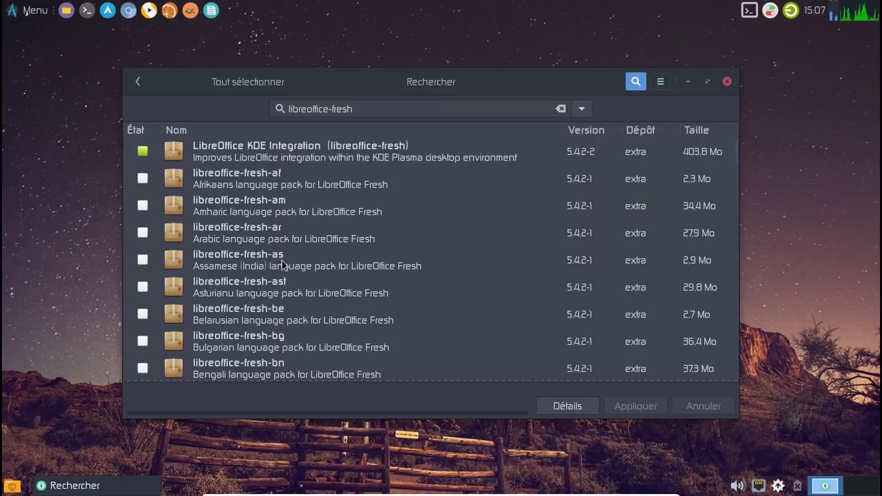
click(134, 83)
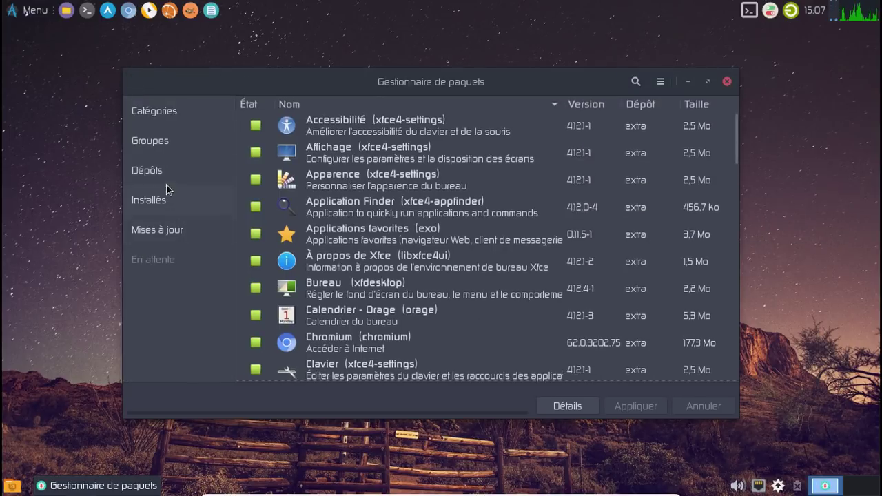
Browse the anarchy repository's packages down to zuki-themes, then close Pamac.
click(164, 170)
click(170, 231)
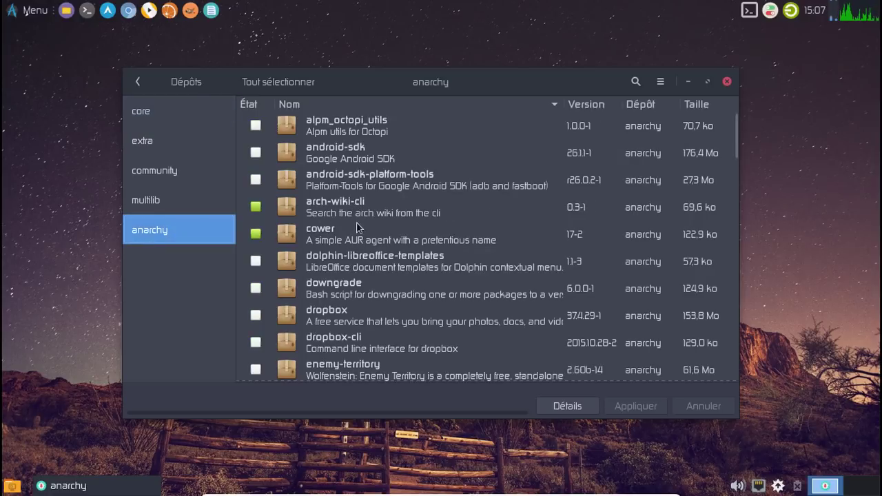
scroll(437, 207, down, 5)
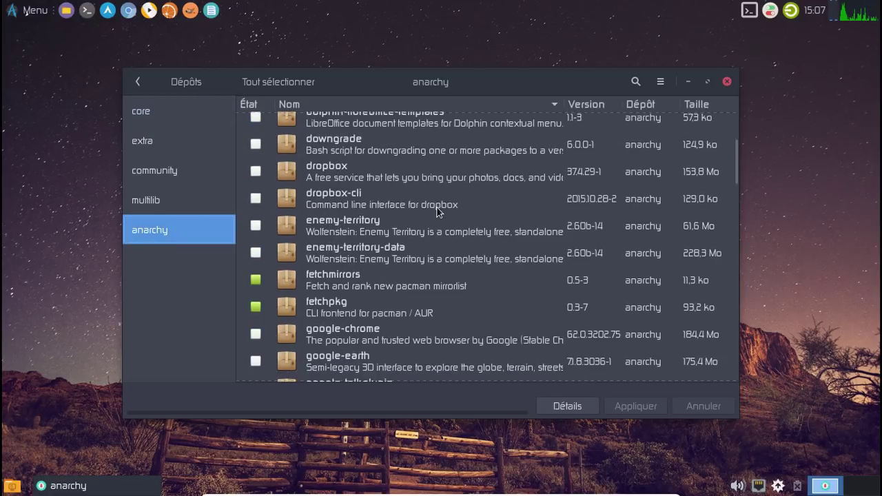
scroll(437, 207, down, 7)
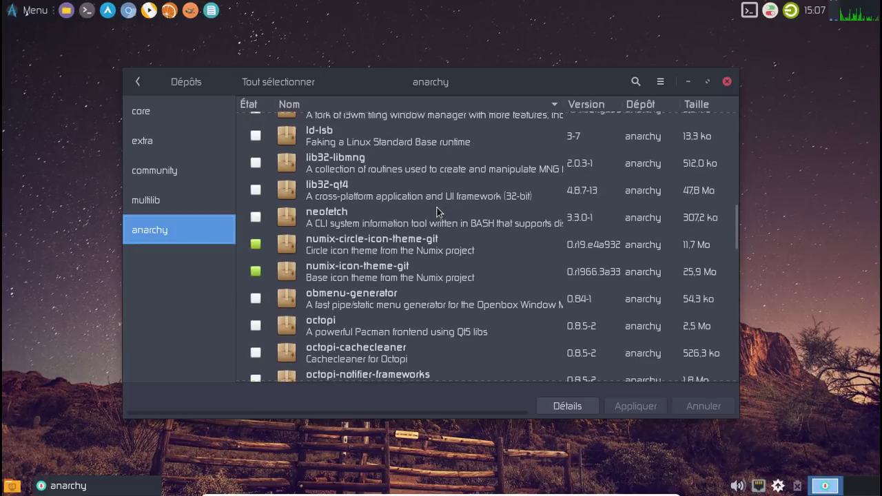
scroll(437, 207, down, 5)
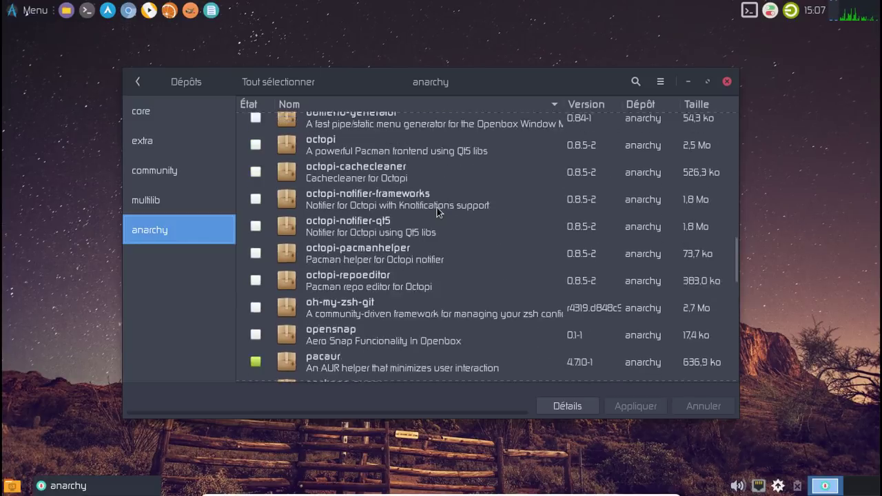
scroll(436, 207, down, 3)
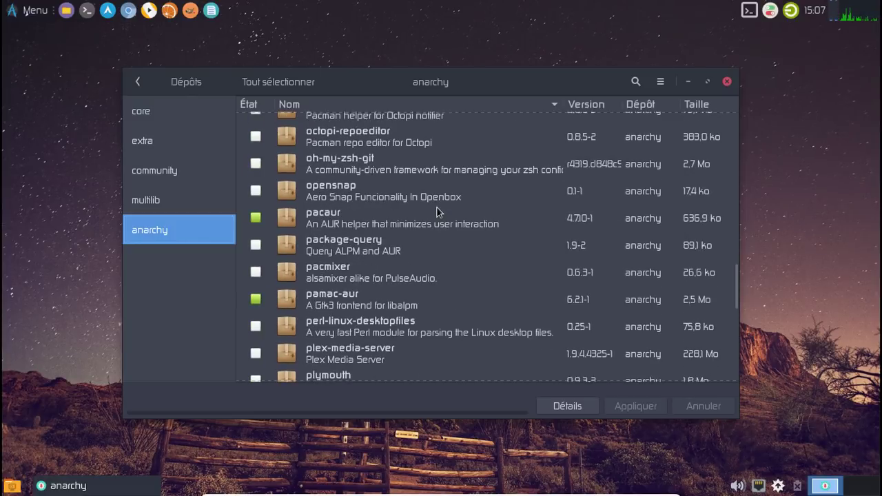
scroll(437, 207, down, 4)
scroll(437, 207, down, 3)
scroll(437, 207, down, 2)
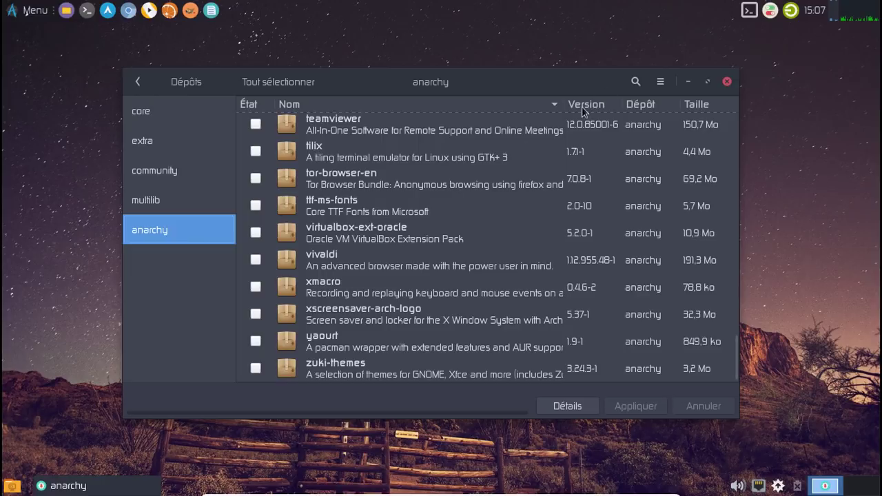
click(726, 82)
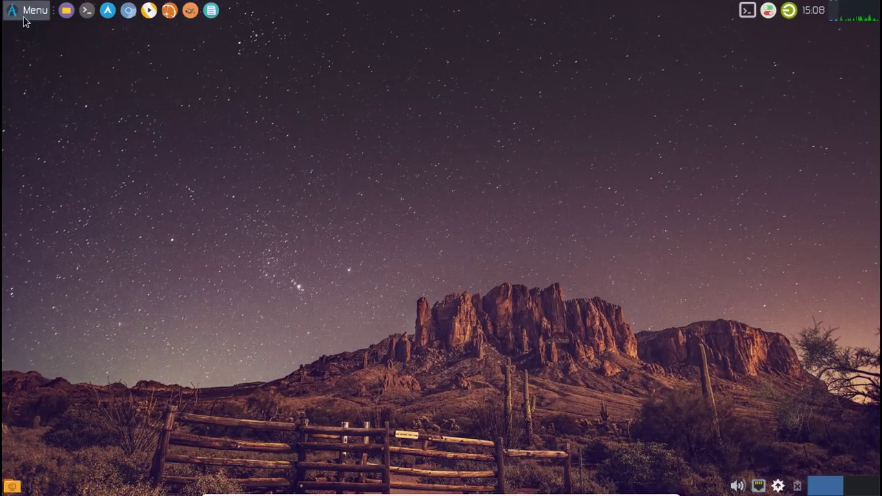
Open a terminal and run screenfetch to show the system summary.
click(31, 10)
click(86, 11)
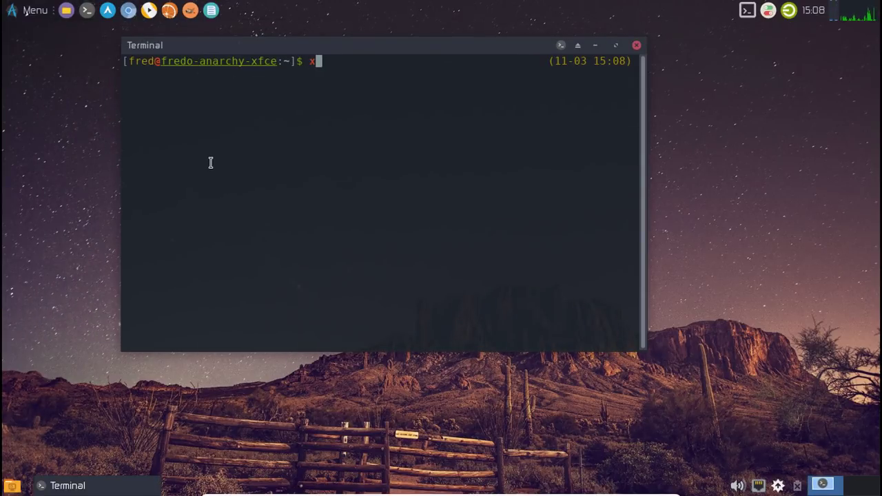
text(screenfetch)
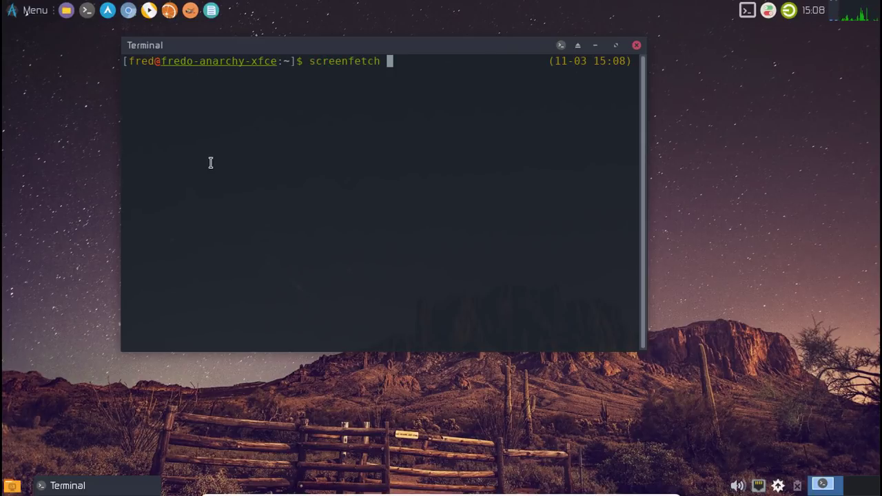
key(Return)
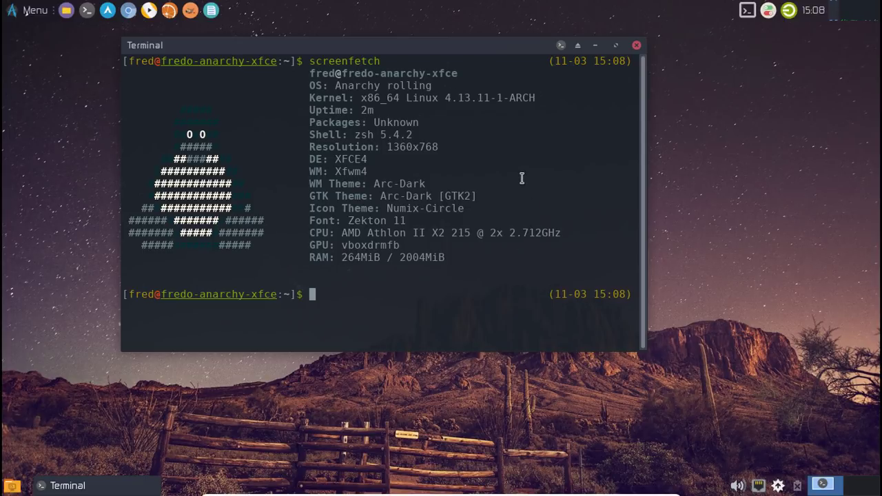
Run lsb_release -a for release details, then exit the terminal.
text(lsb-)
key(BackSpace)
text(_)
key(Tab)
text(-a)
key(Return)
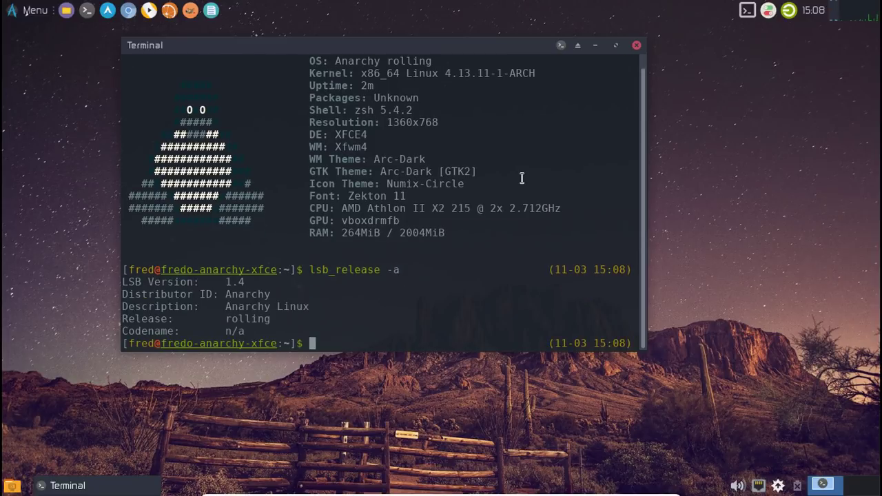
text(exit)
key(Return)
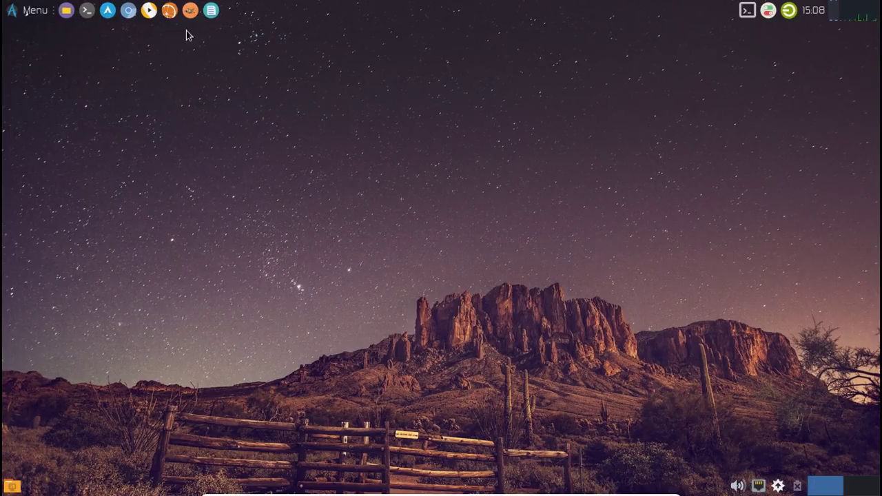
click(211, 10)
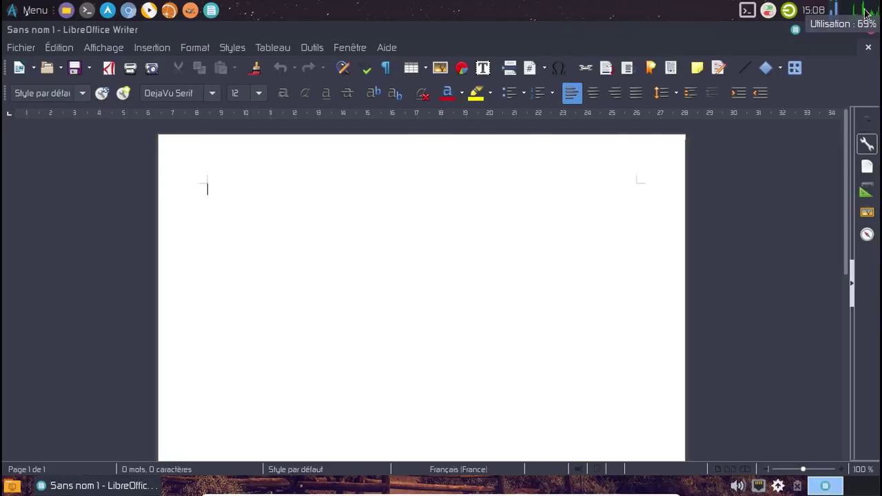
click(386, 48)
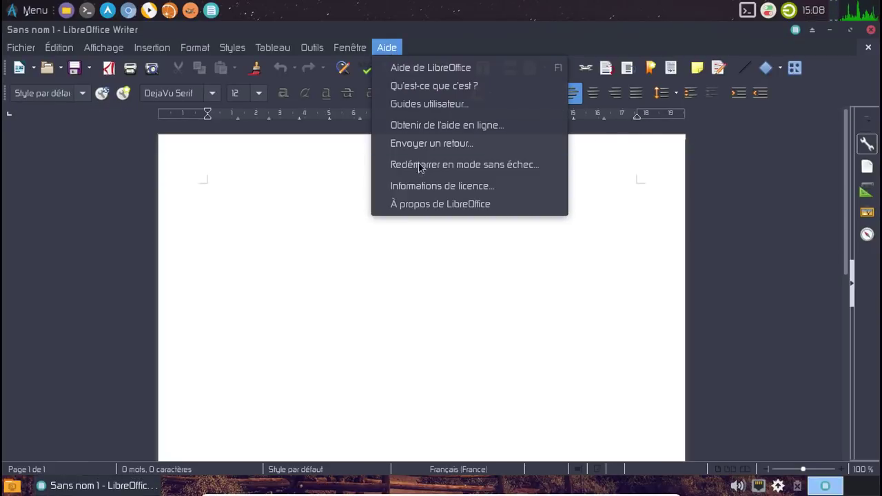
click(432, 204)
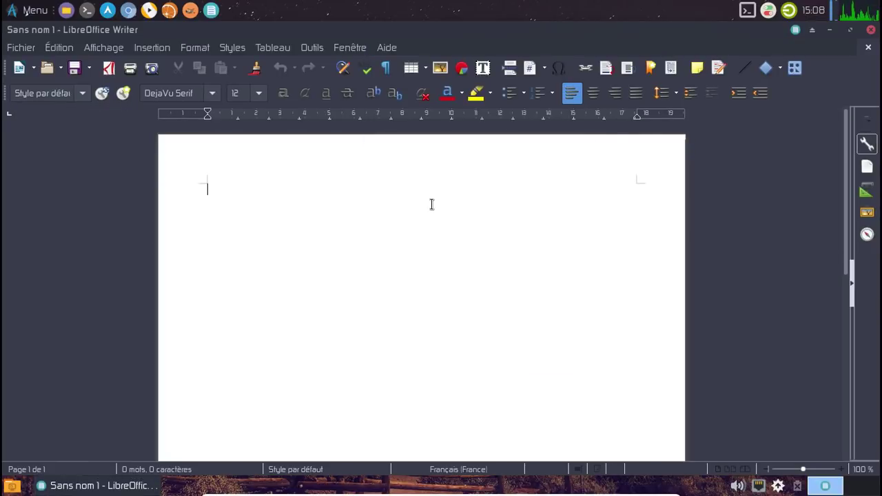
click(548, 360)
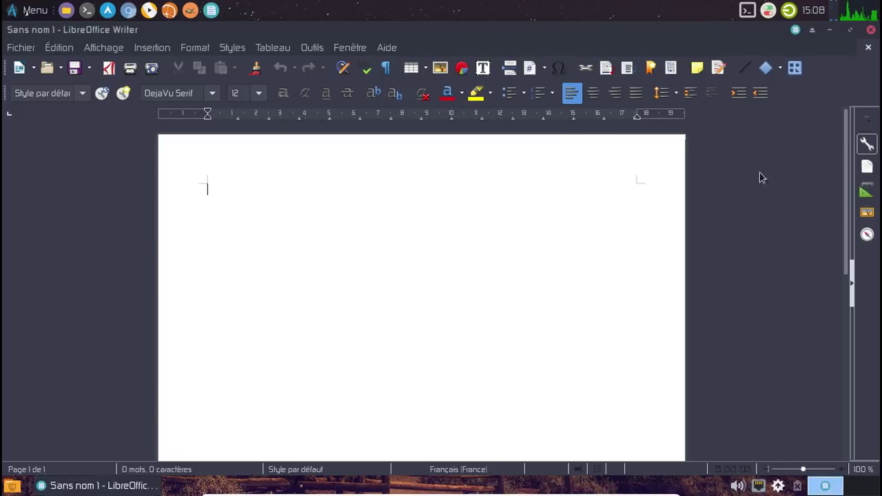
click(871, 29)
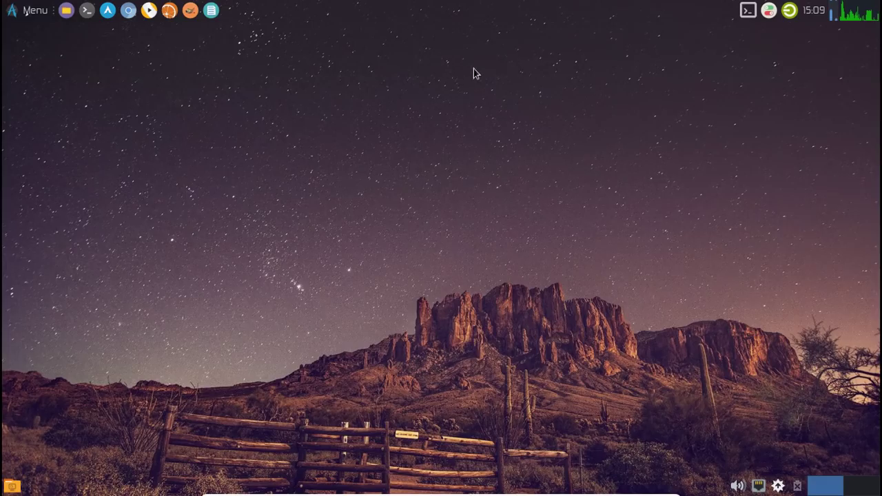
click(35, 10)
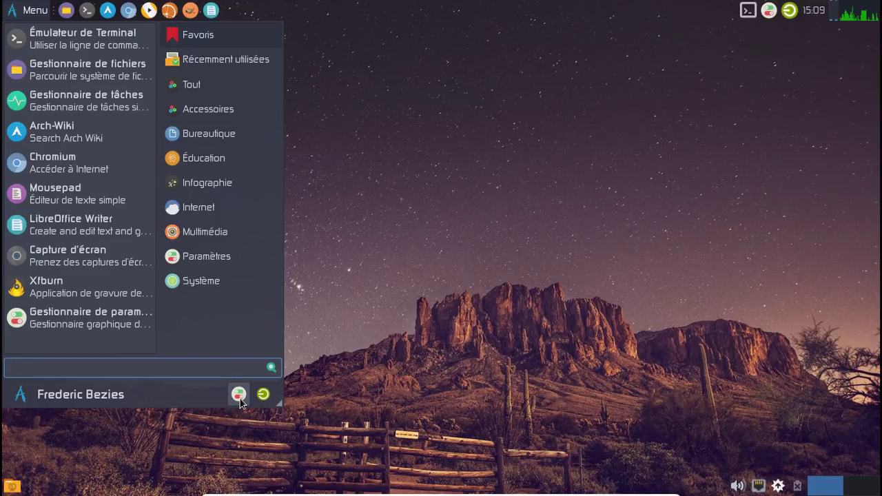
click(239, 395)
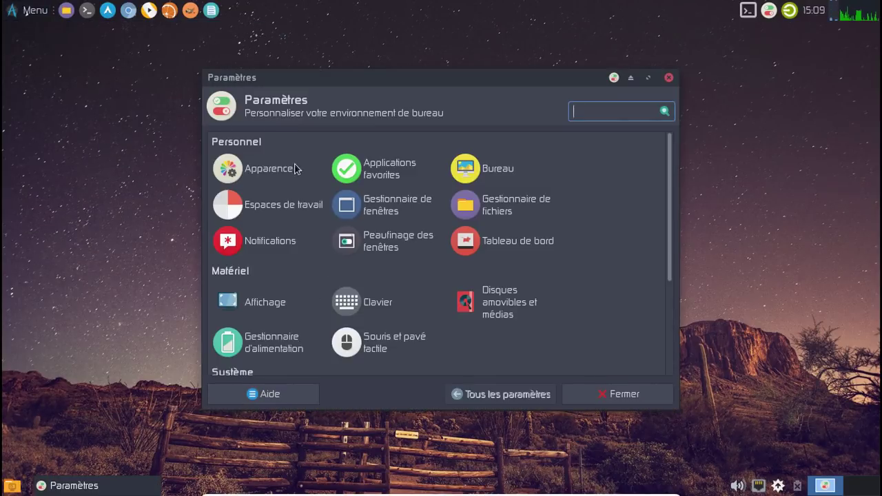
click(294, 169)
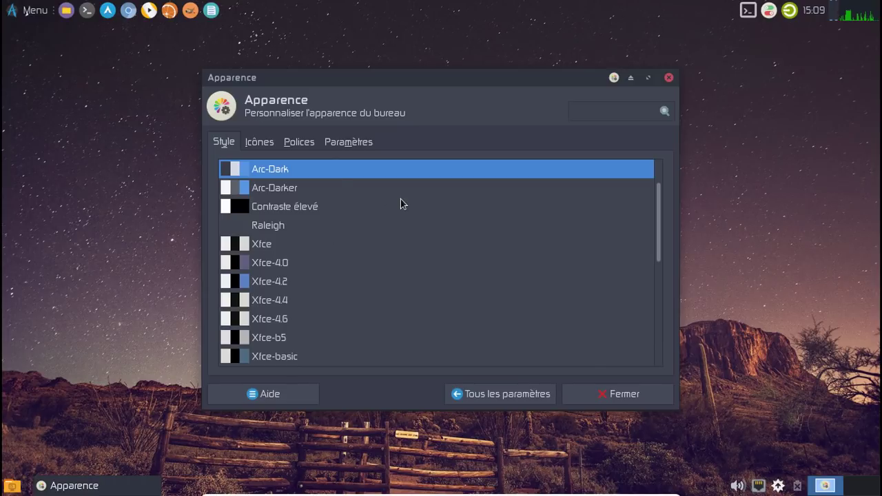
click(267, 142)
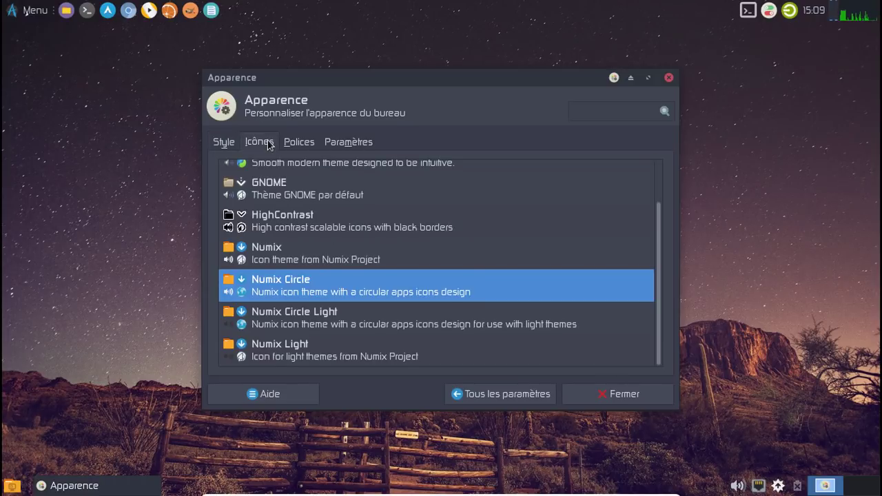
click(304, 140)
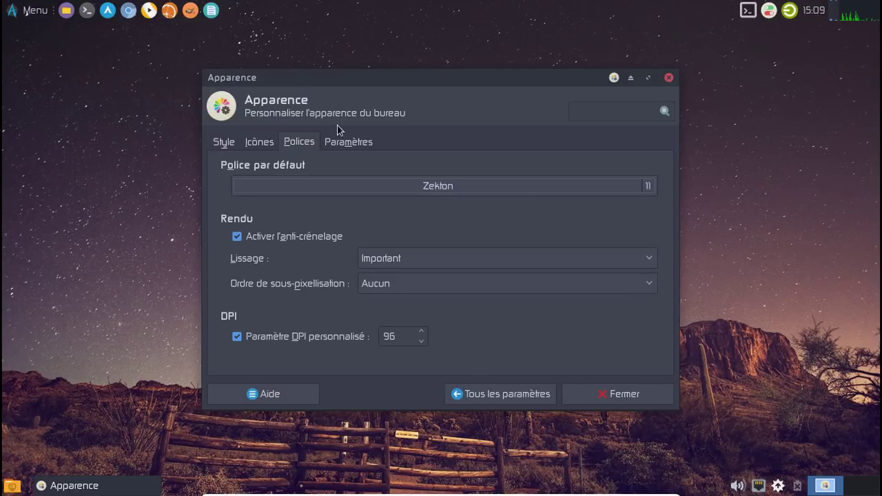
click(668, 77)
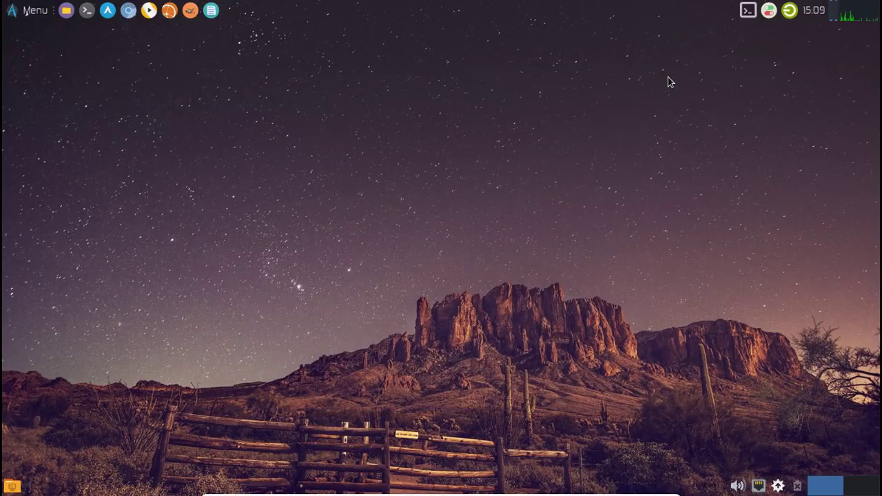
Shut down the Xfce machine and start 'Anarchy Linux 0.9 - OpenBox' in VirtualBox.
click(788, 10)
click(554, 192)
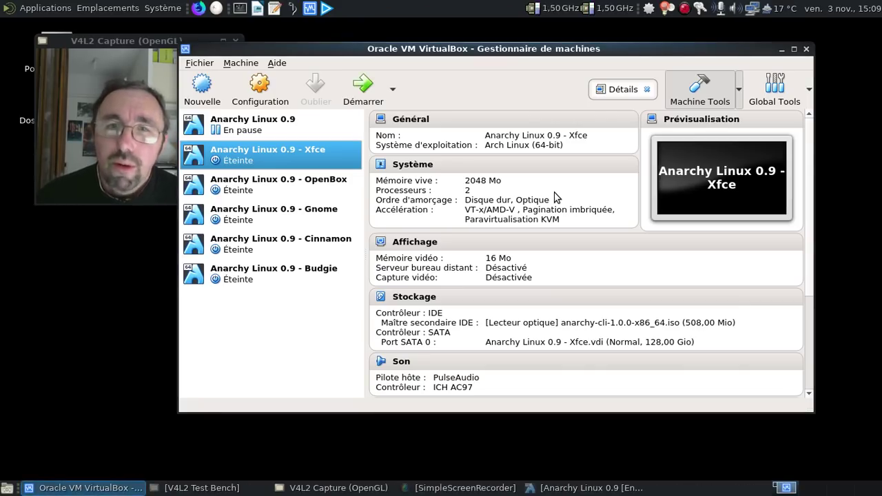
key(Down)
key(Return)
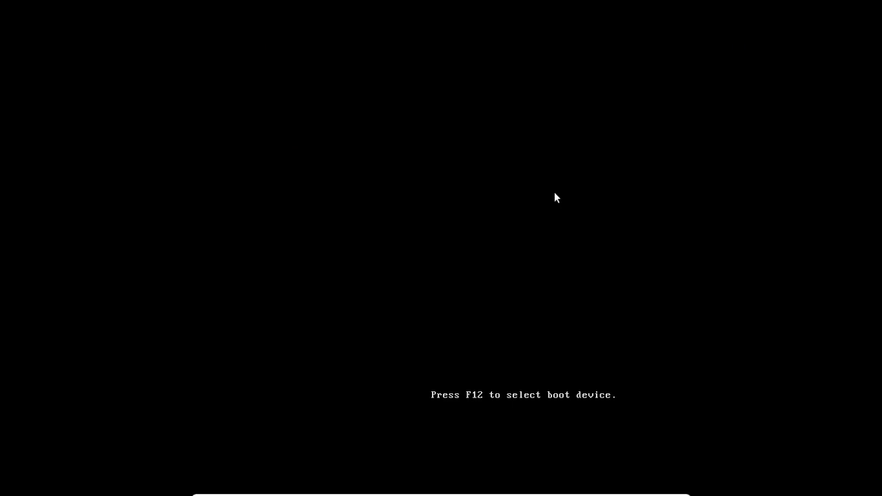
Boot the Arch Linux GRUB entry and log in to OpenBox with the account password.
key(Return)
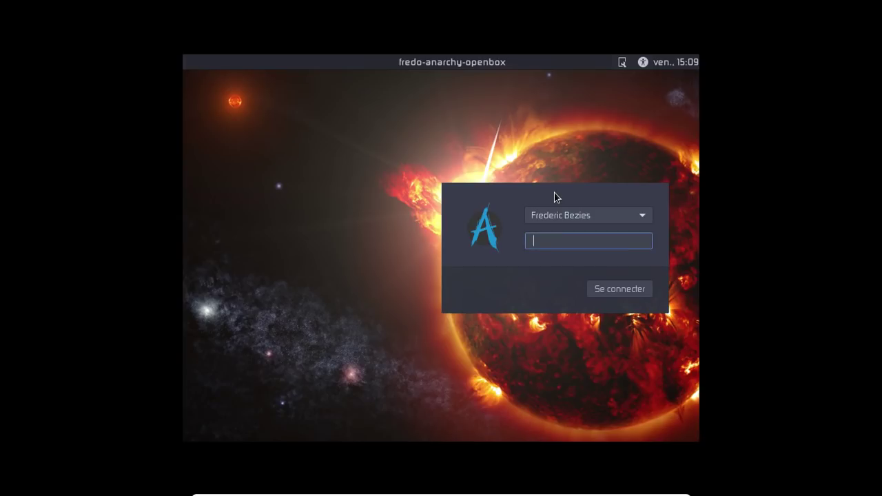
text(•••••••••)
key(Return)
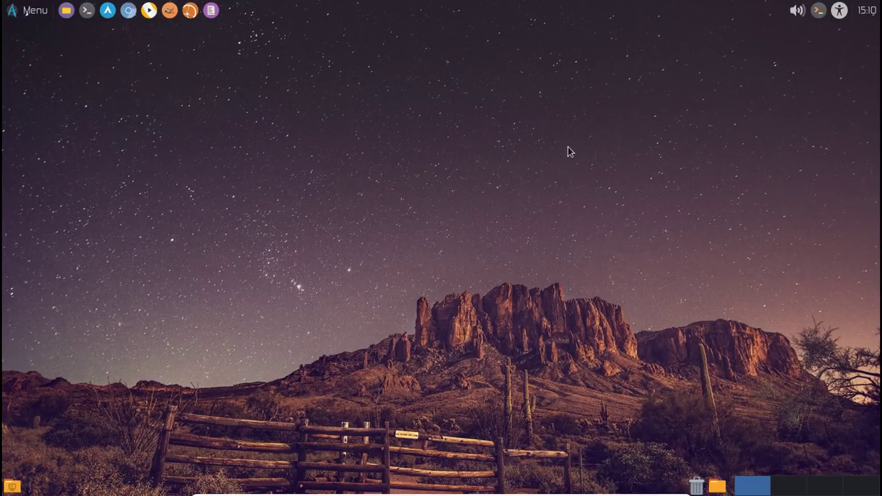
Check the logout options and application menu, then open a terminal from the top panel.
click(839, 12)
key(Escape)
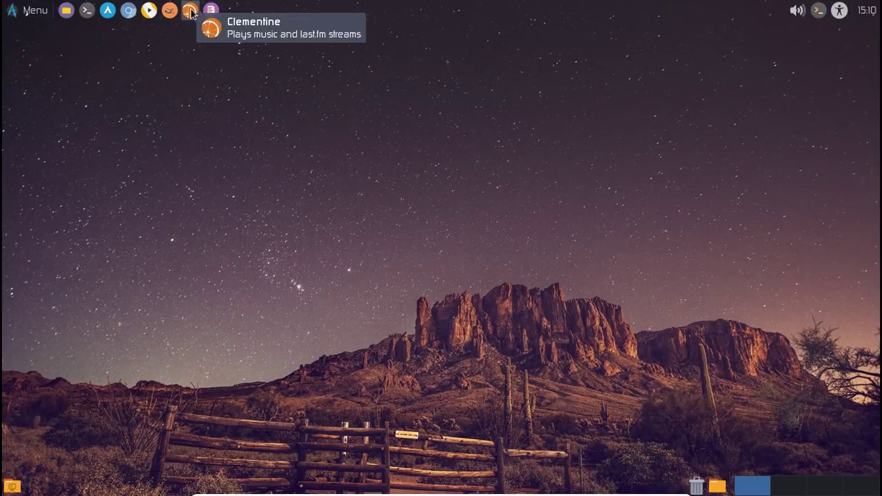
click(26, 16)
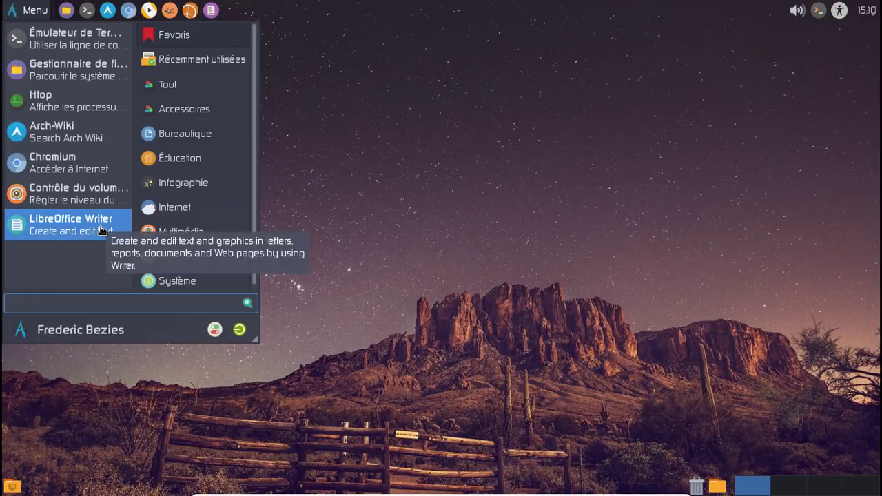
click(313, 185)
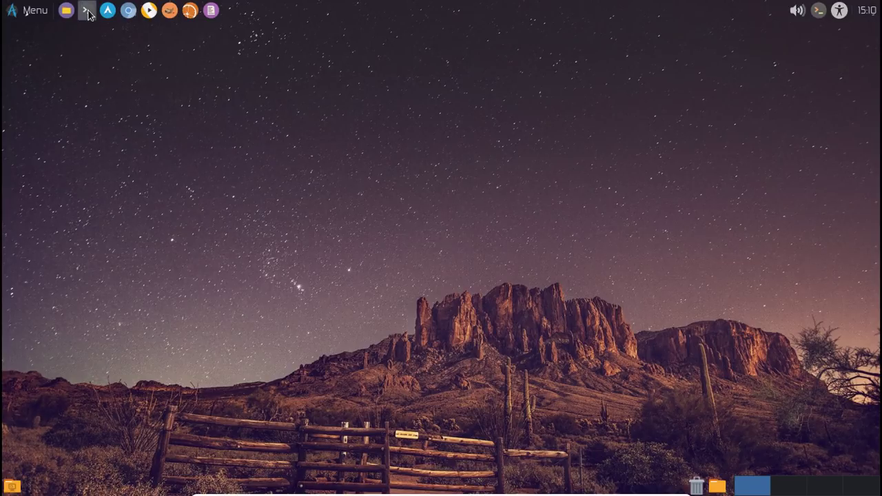
click(87, 12)
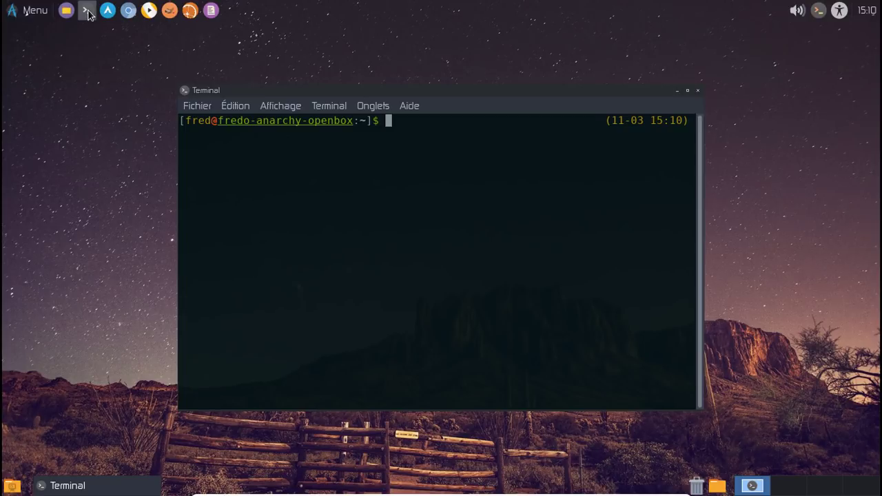
Install lxsession with 'pacaur -S lxsession', then start typing 'nano .config/openbox/'.
text(pacaur -S lxsession)
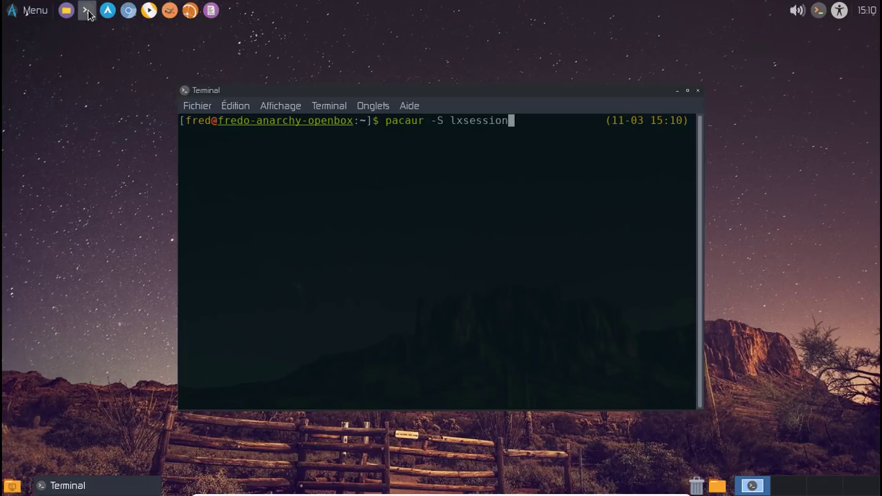
key(Return)
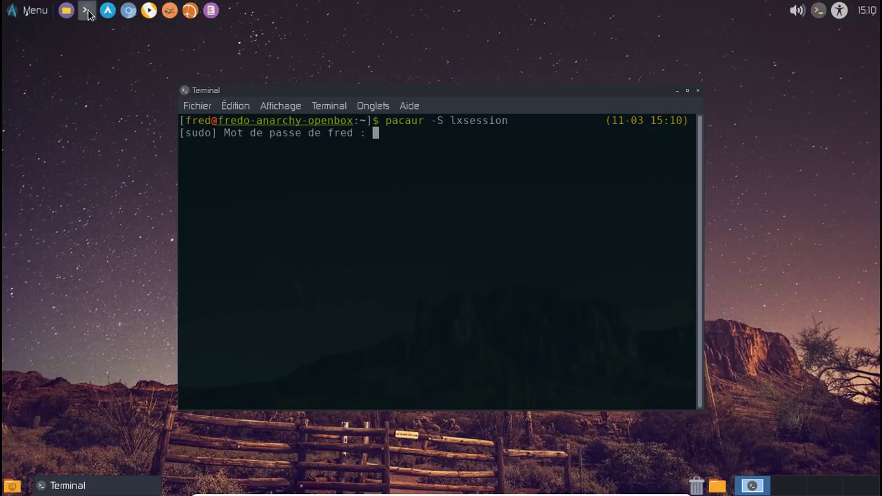
key(Return)
key(Return)
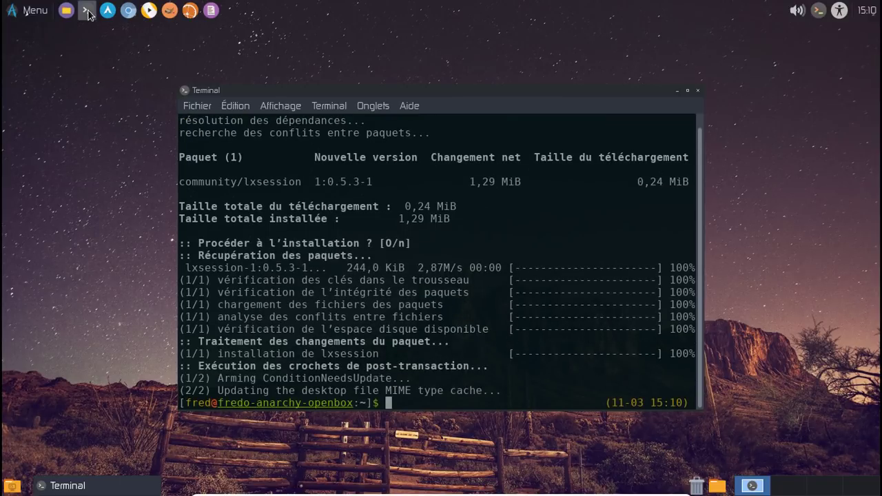
text(nano .config/o)
key(Tab)
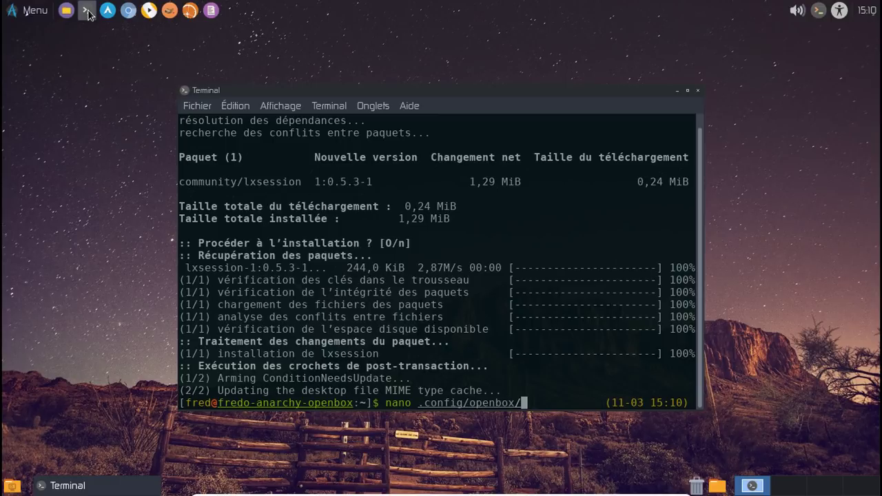
Open the Openbox autostart file in nano and replace the duplicate last line with 'lxsession &'.
text(a)
key(Tab)
key(Return)
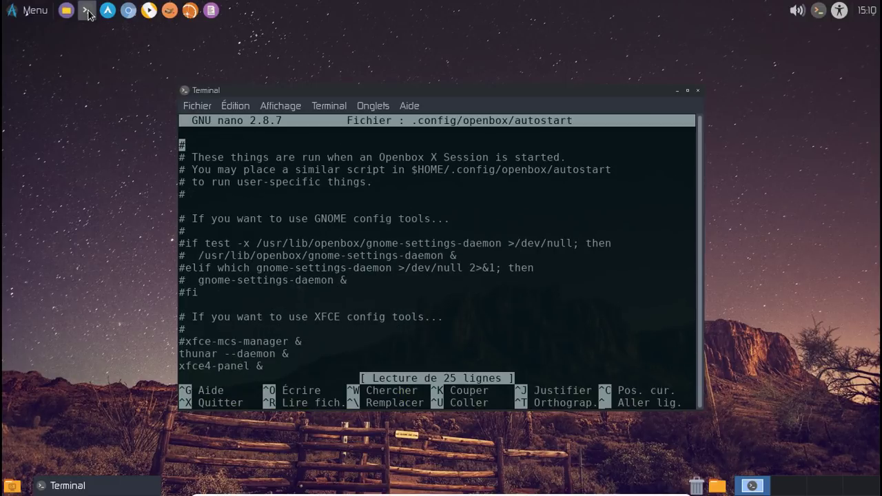
key(Page_Down)
key(End)
key(Down)
key(Down)
key(Down)
key(Down)
key(Down)
key(Down)
key(Down)
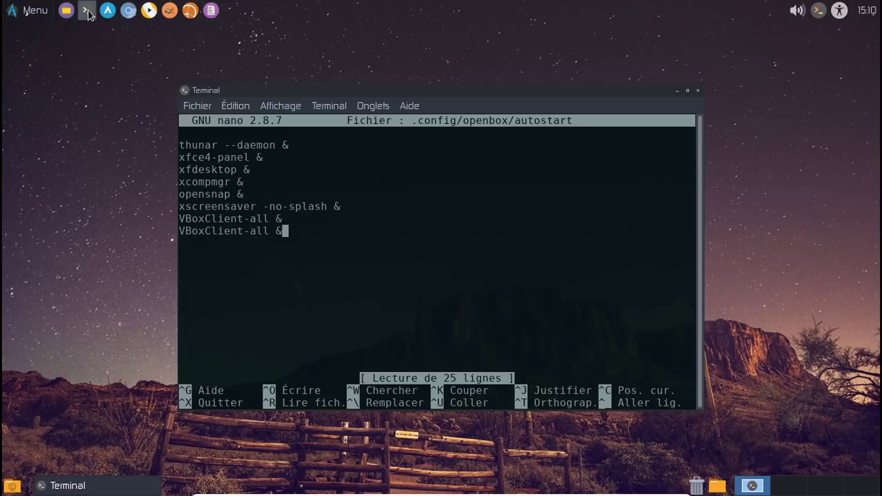
key(Home)
key(Delete)
key(Delete)
key(Delete)
key(Delete)
key(Delete)
key(Delete)
key(Delete)
key(Delete)
key(Delete)
key(Delete)
key(Delete)
key(Delete)
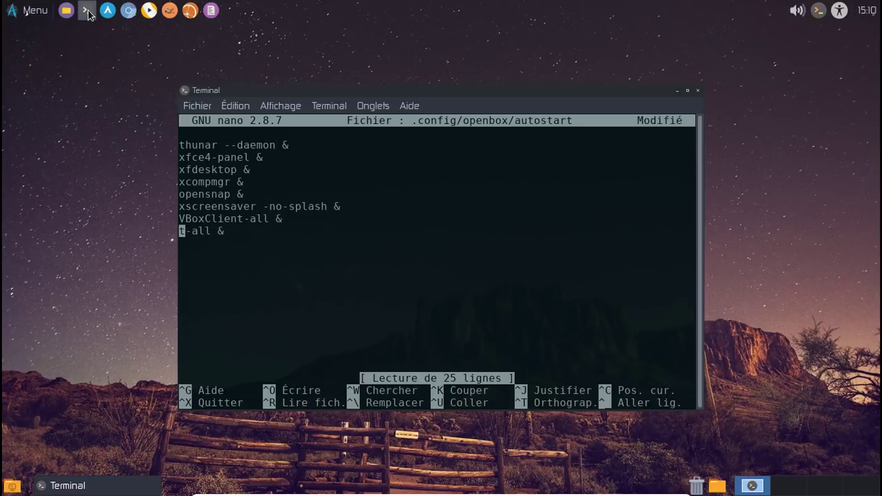
key(Delete)
key(Delete)
text(lxs)
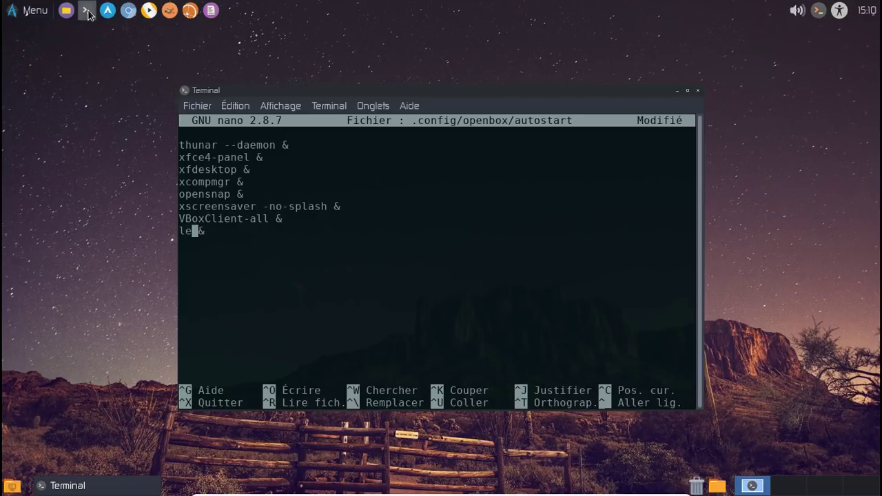
text(essions)
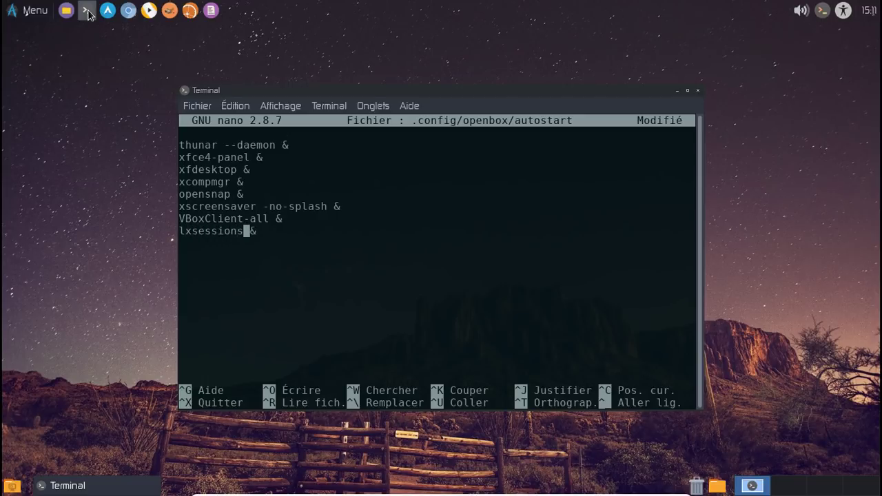
key(BackSpace)
Save the autostart file, quit nano, and close the terminal with exit.
key(ctrl+x)
key(o)
key(Return)
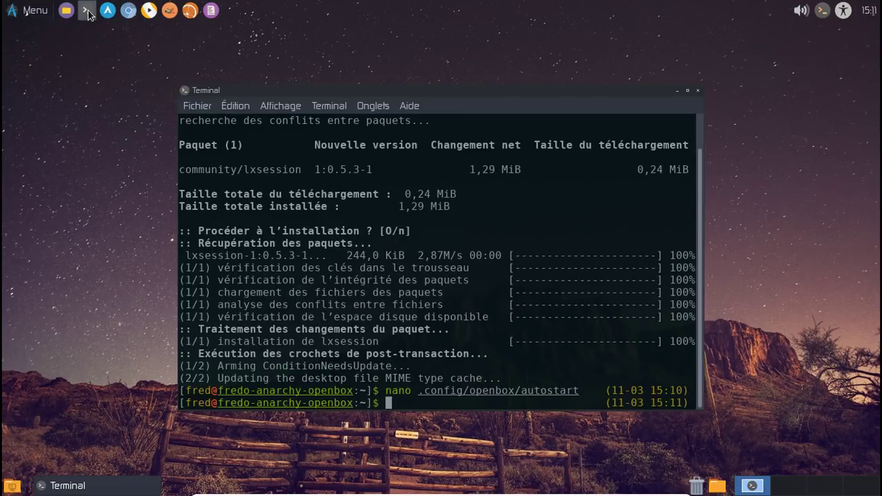
text(exit)
key(Return)
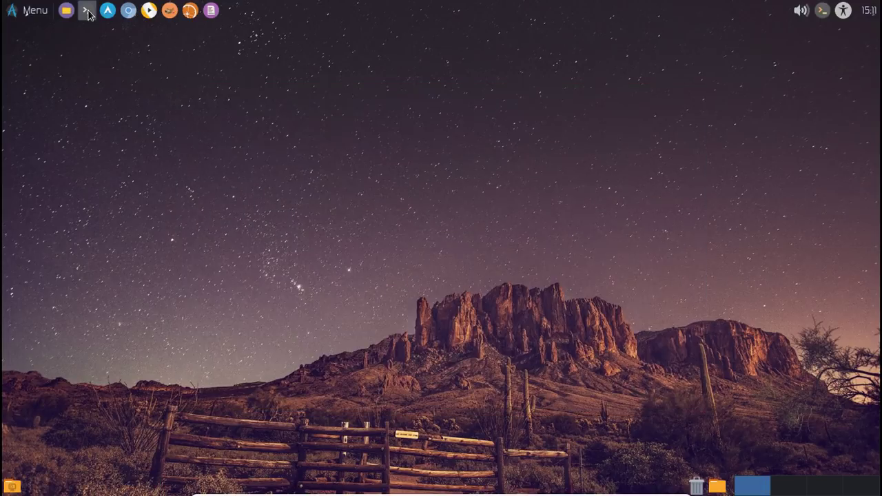
Log out via the top-panel Déconnexion option and sign back in with the user's password.
click(842, 12)
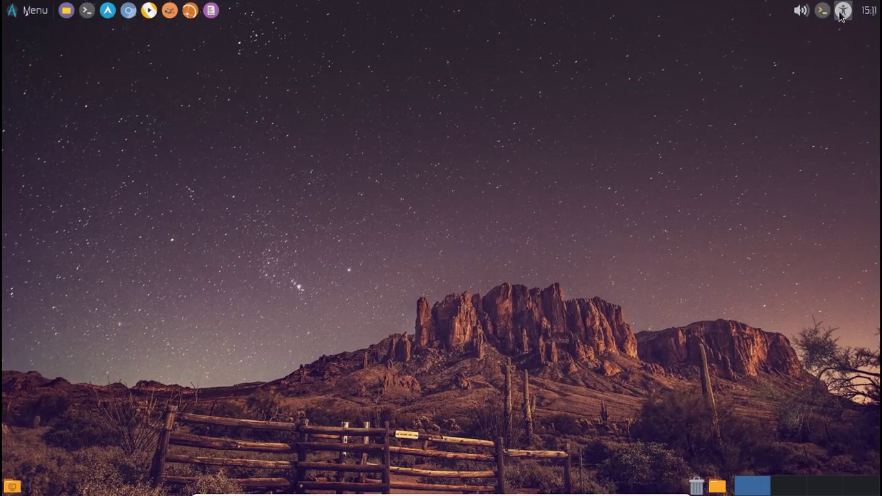
click(261, 229)
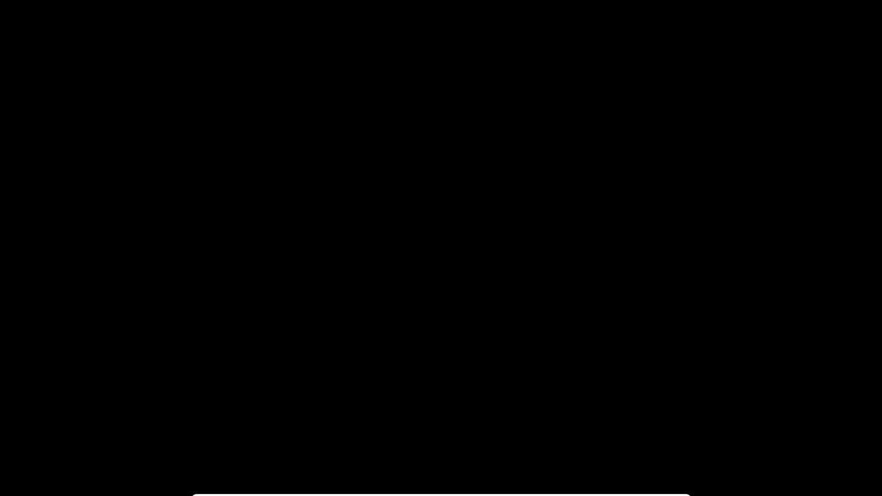
text(*********)
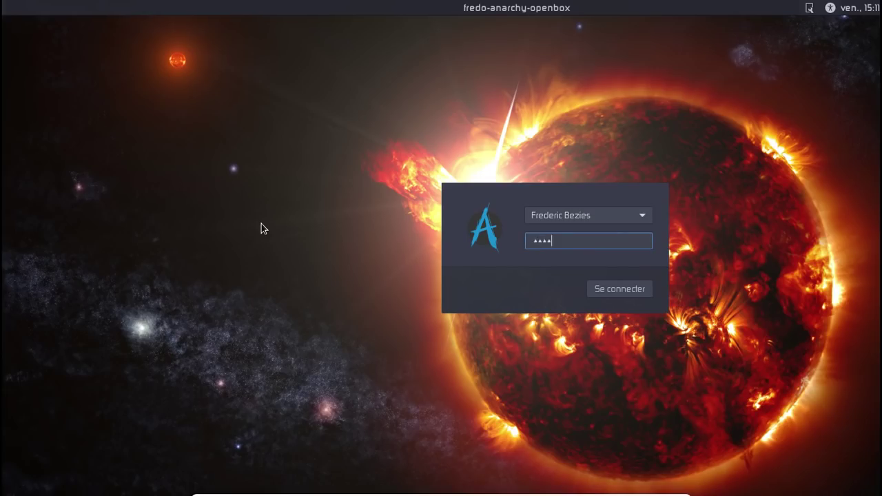
key(Return)
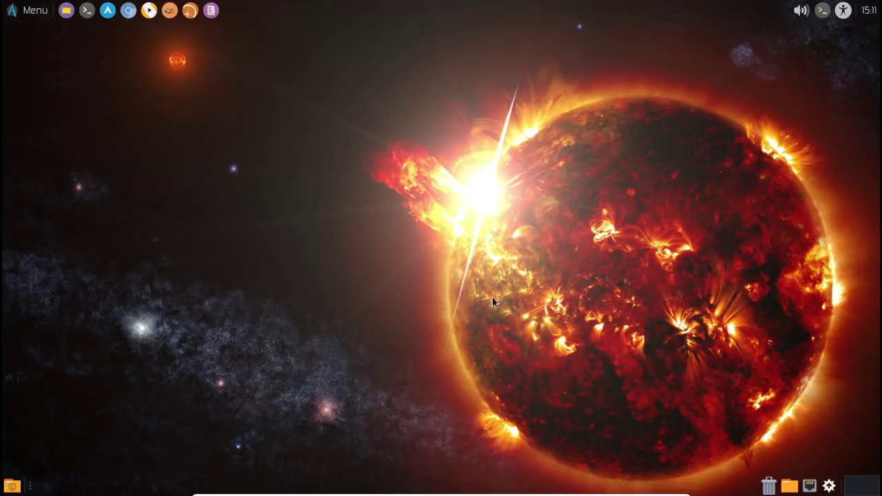
Open Pamac from the tray notifier and search the packages for libreoffice.
right_click(829, 487)
click(775, 453)
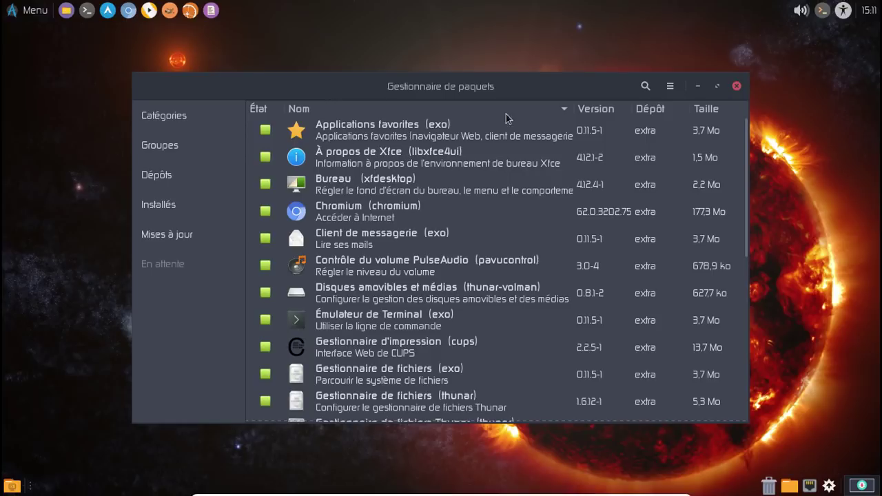
click(645, 86)
text(lib)
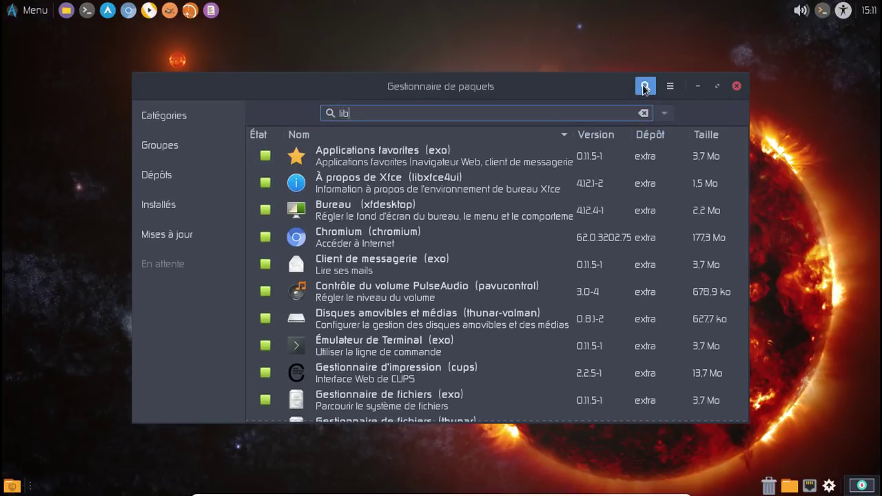
text(reoffice)
scroll(160, 303, down, 7)
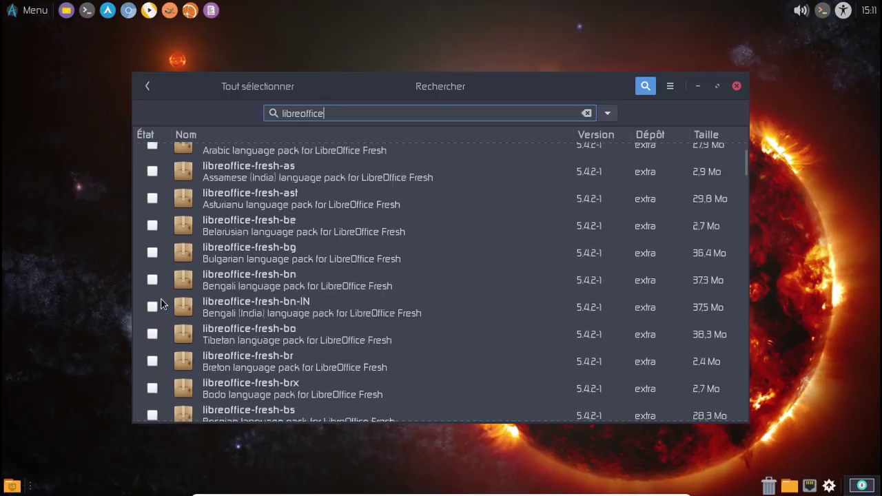
scroll(161, 303, down, 4)
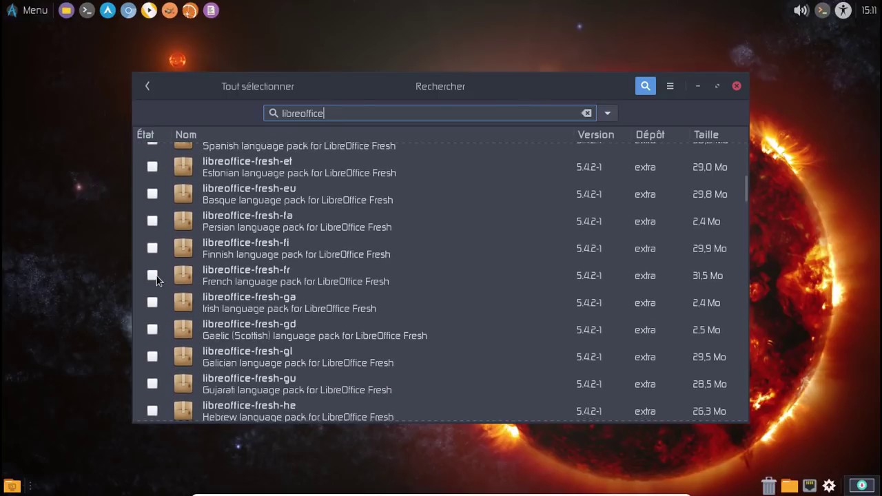
Install libreoffice-fresh-fr, authorising with the user's password, then close Pamac.
click(156, 276)
click(644, 412)
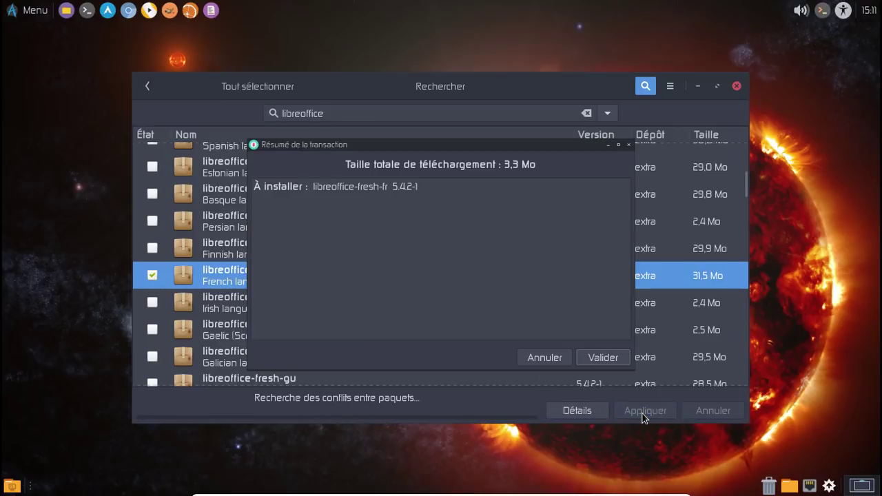
click(593, 361)
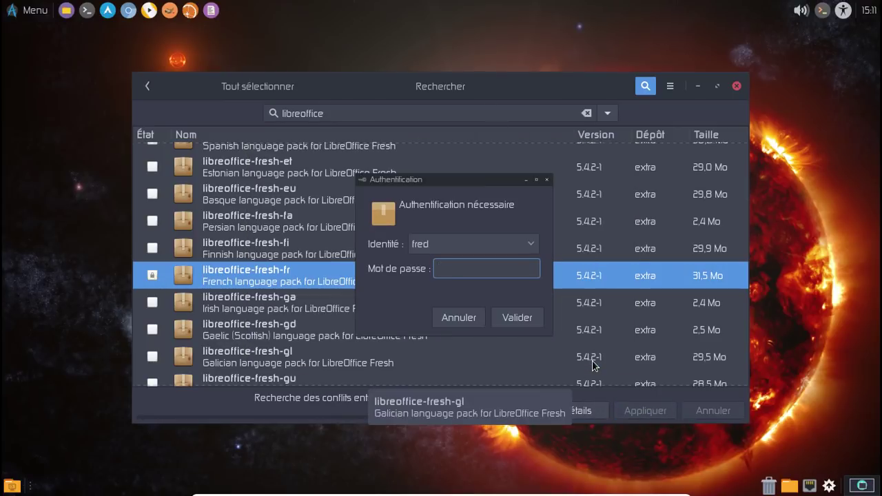
text(*********)
key(Return)
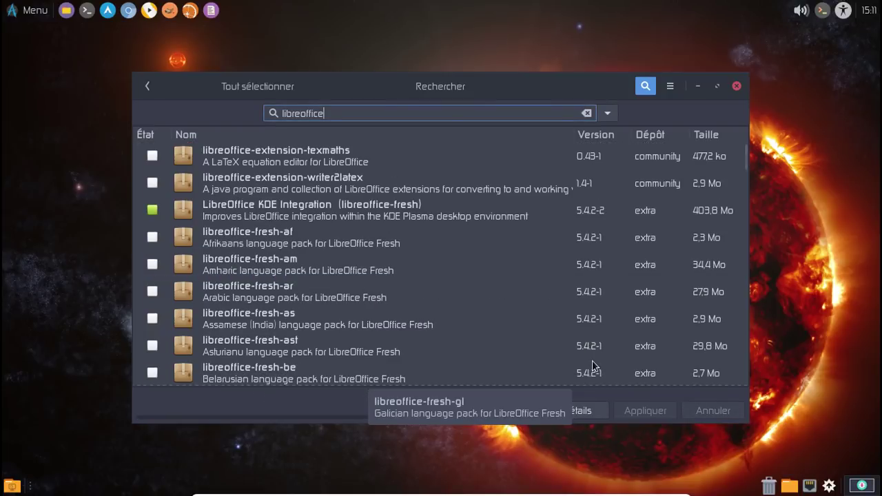
click(736, 85)
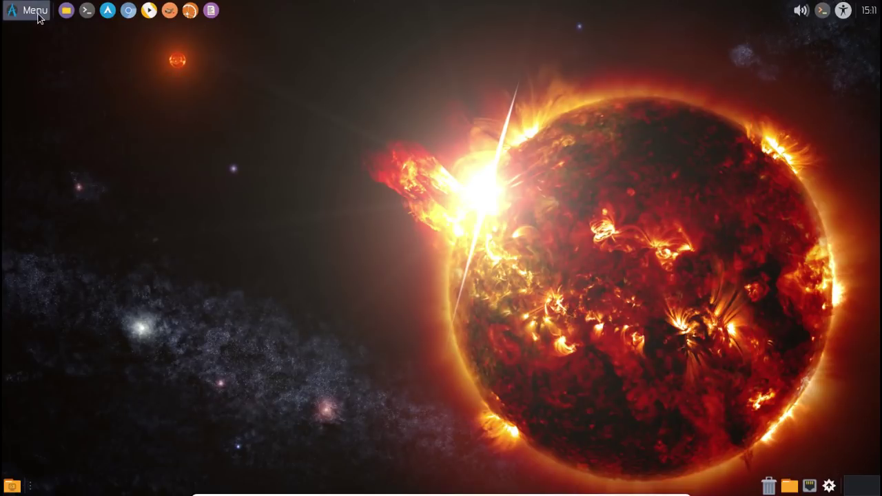
Launch Htop from the application menu and quit the package manager's tray notifier.
click(35, 11)
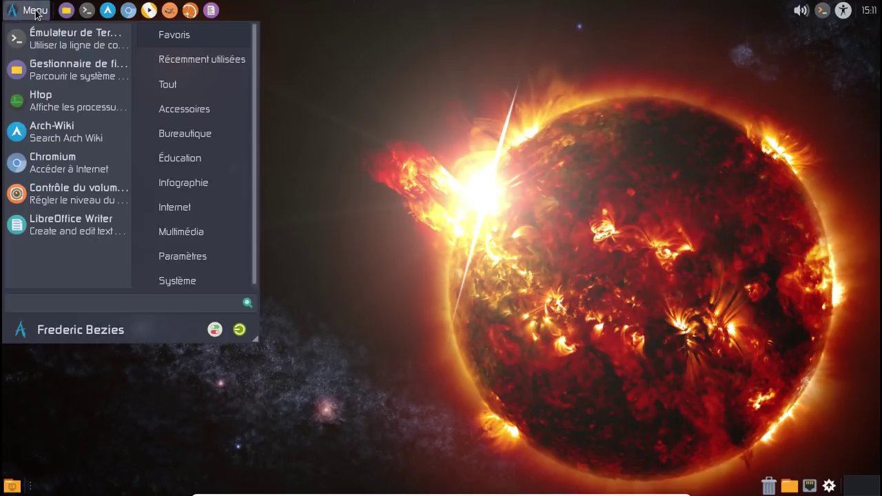
click(59, 108)
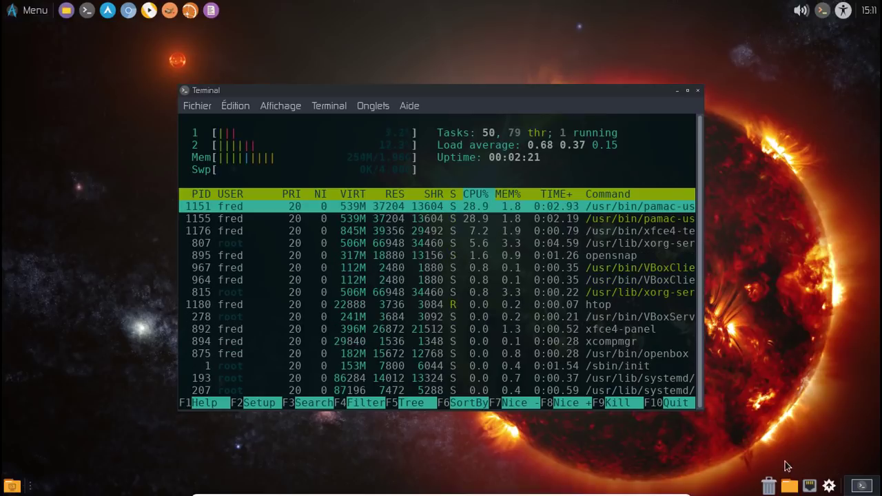
right_click(816, 477)
click(799, 471)
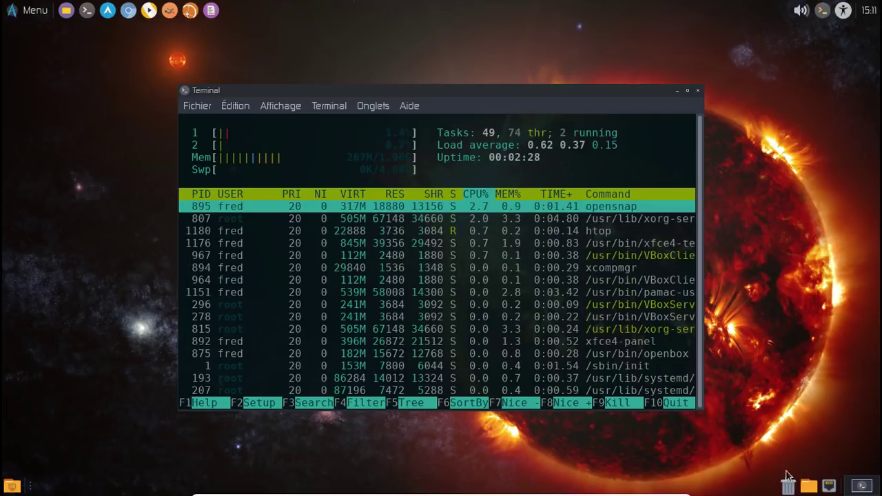
Quit htop, relaunch it from the menu to review the processes, then close its terminal window.
key(F10)
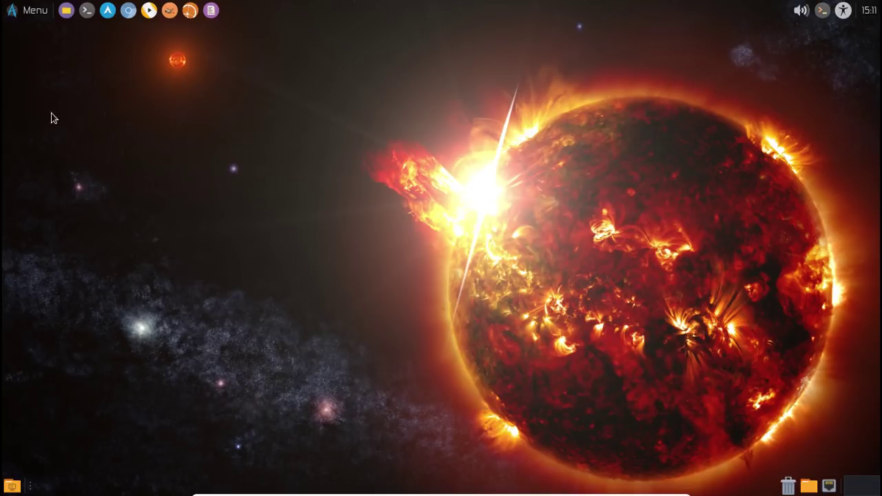
click(38, 12)
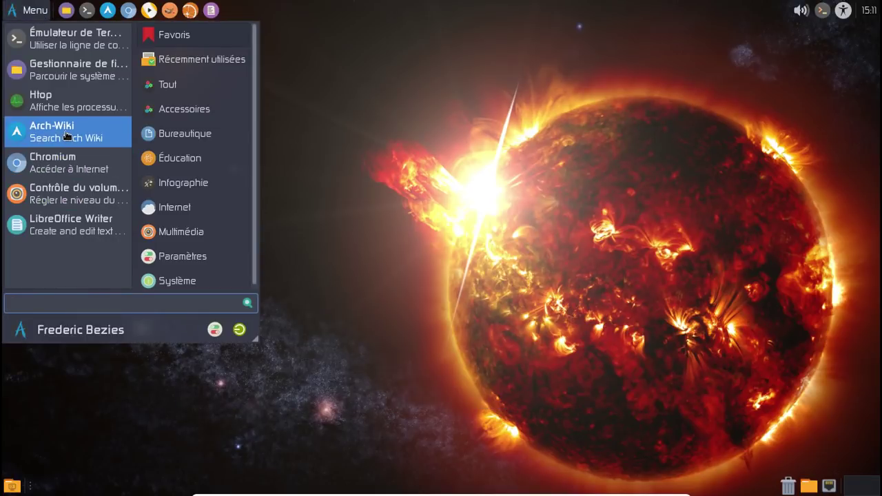
click(61, 102)
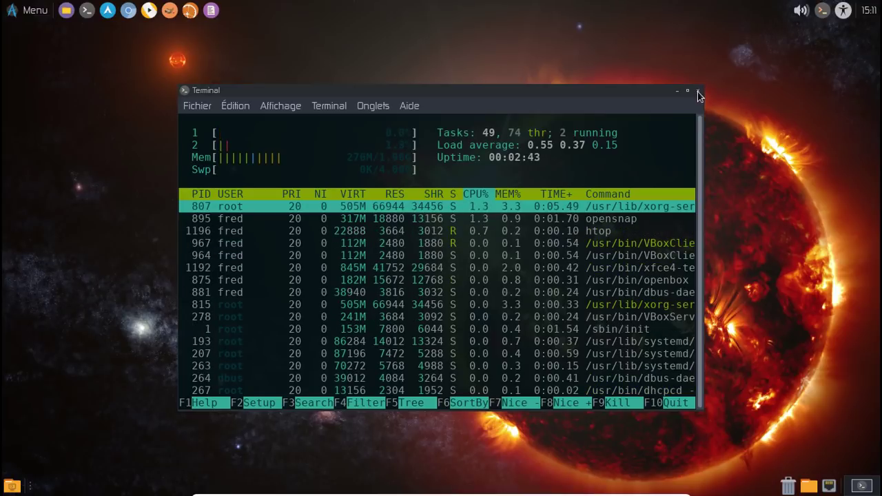
click(697, 91)
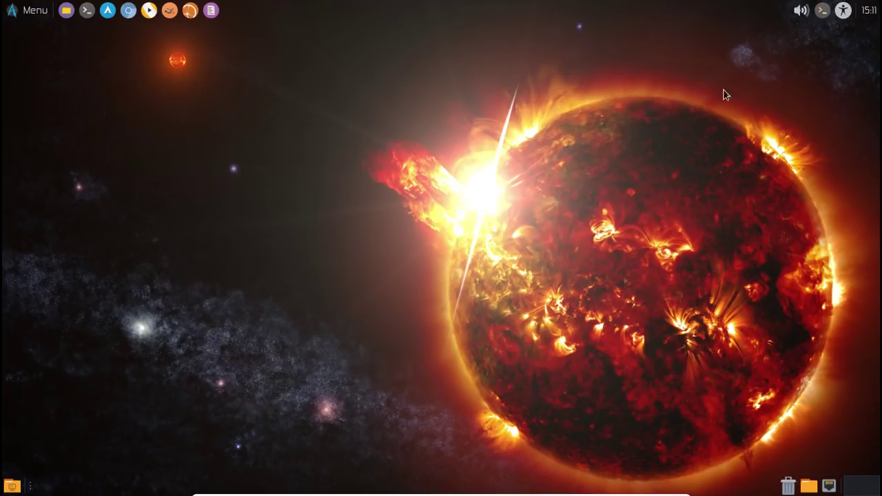
Power off the OpenBox VM with Arrêt from the top-panel logout menu.
click(842, 10)
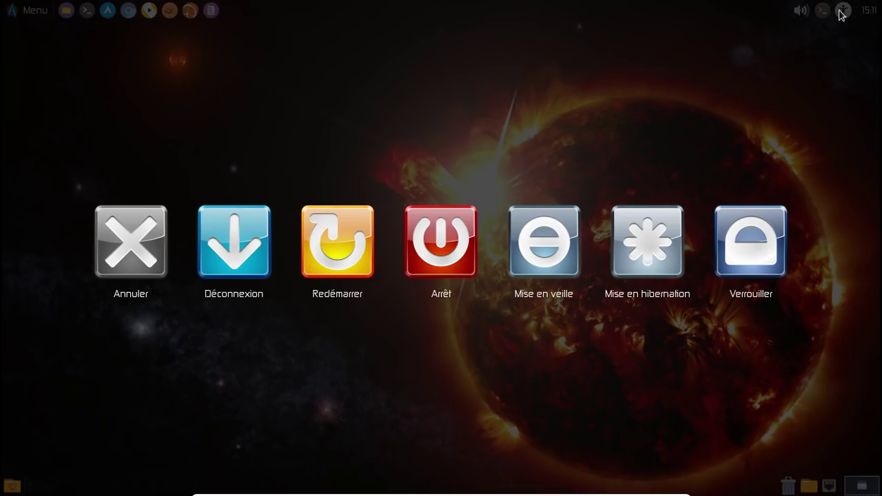
click(481, 215)
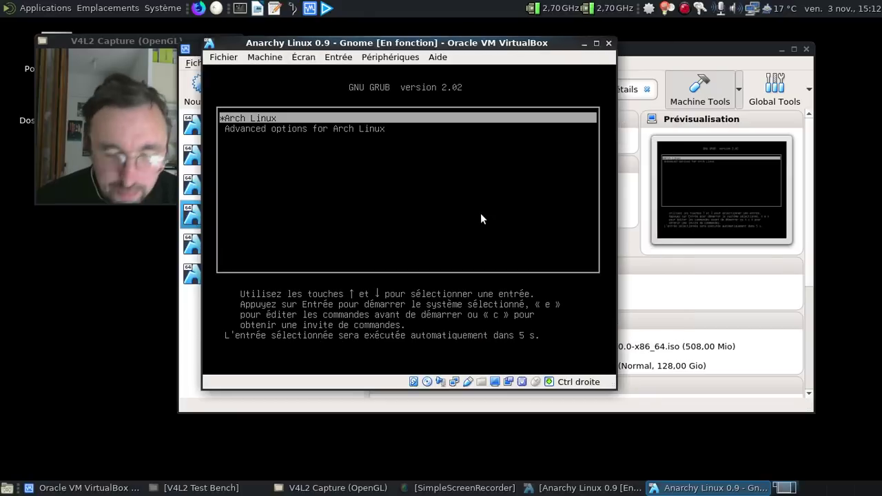
Boot the Gnome VM's default 'Arch Linux' GRUB entry.
key(Return)
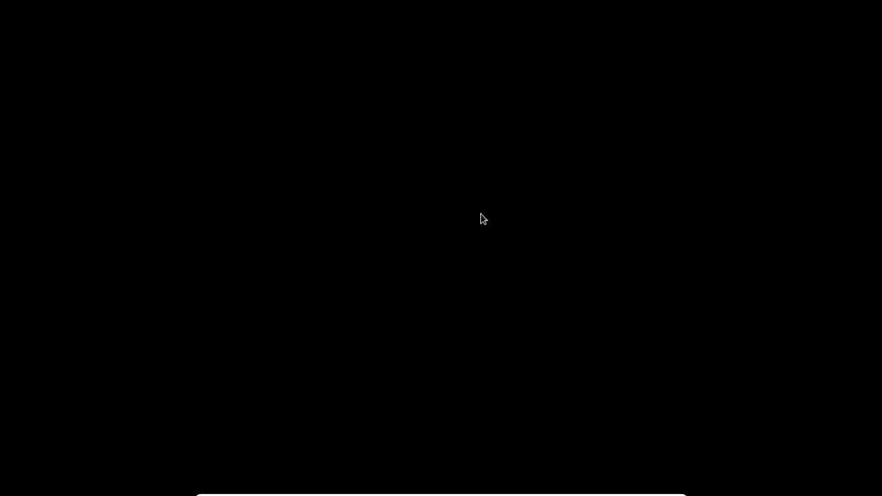
Enter the user's password, retyping it after 'Mot de passe incorrect', to start the Gnome session.
text(***)
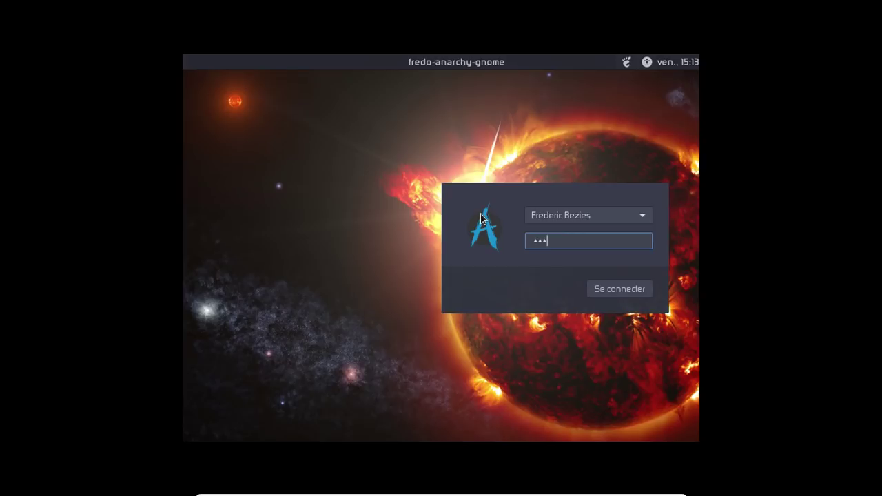
key(BackSpace)
key(BackSpace)
key(BackSpace)
text(********)
key(Return)
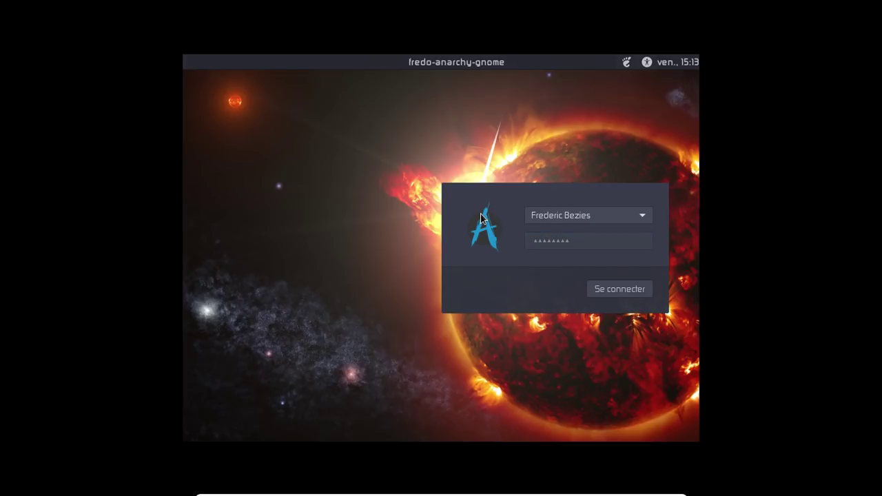
text(*****)
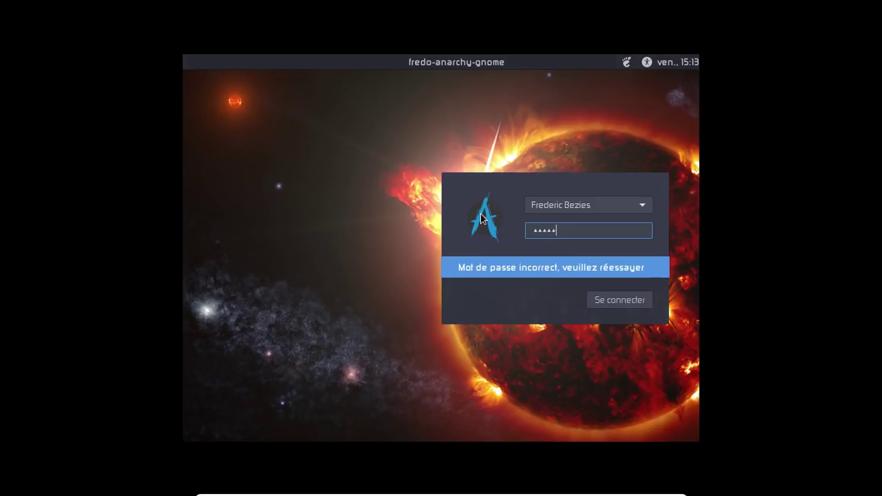
text(***)
key(Return)
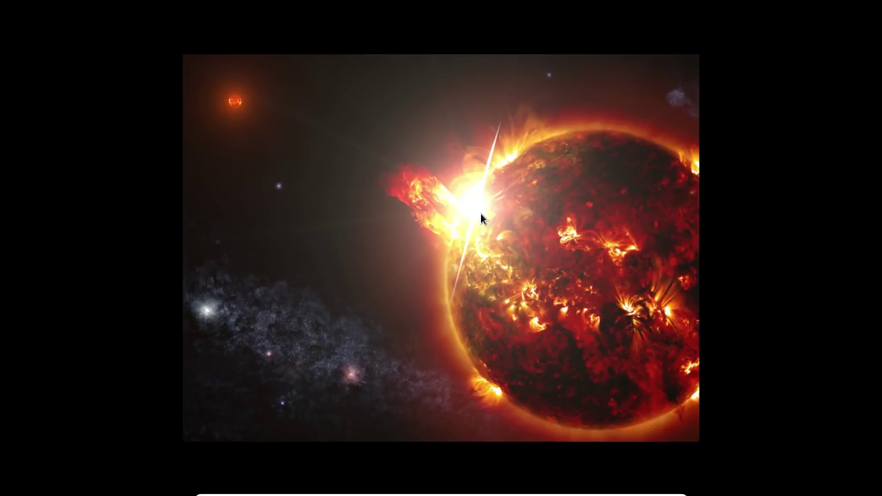
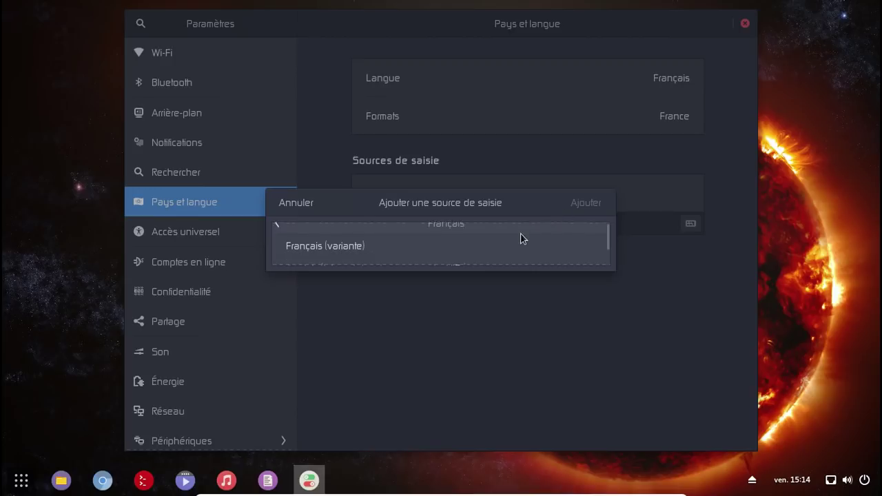
scroll(520, 233, down, 5)
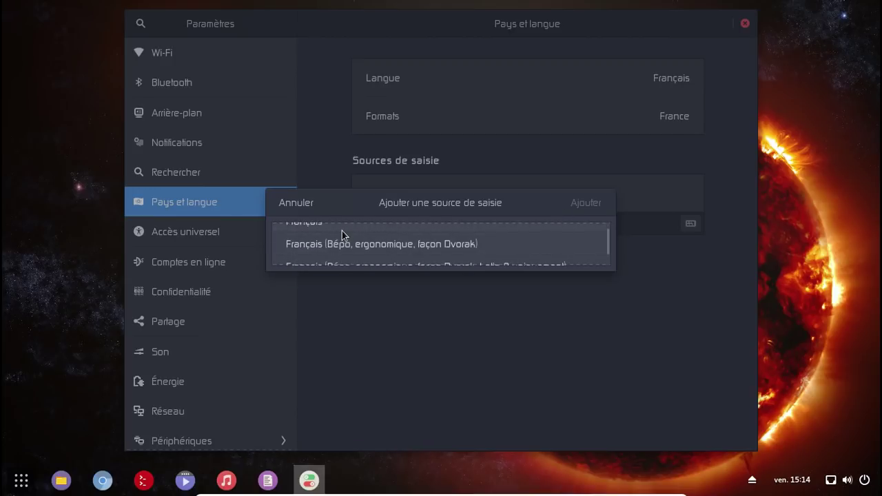
Add the Français layout and move Anglais (US) below it in Sources de saisie.
click(320, 225)
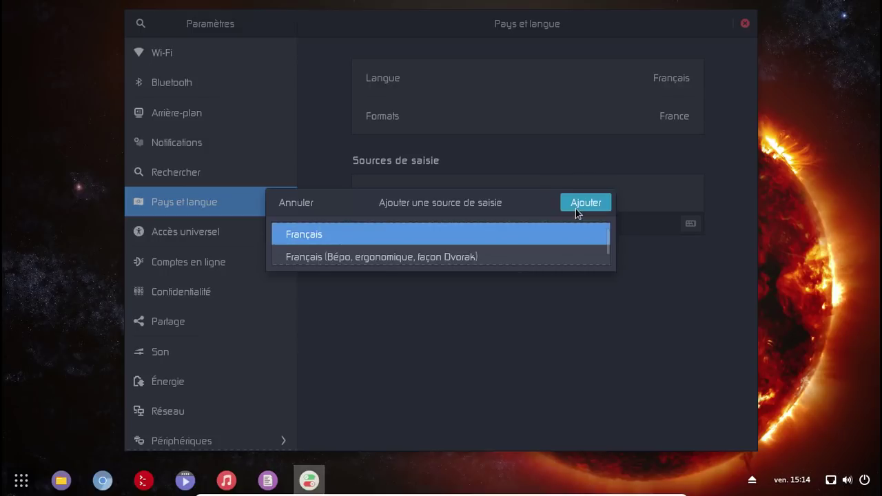
click(576, 207)
click(478, 202)
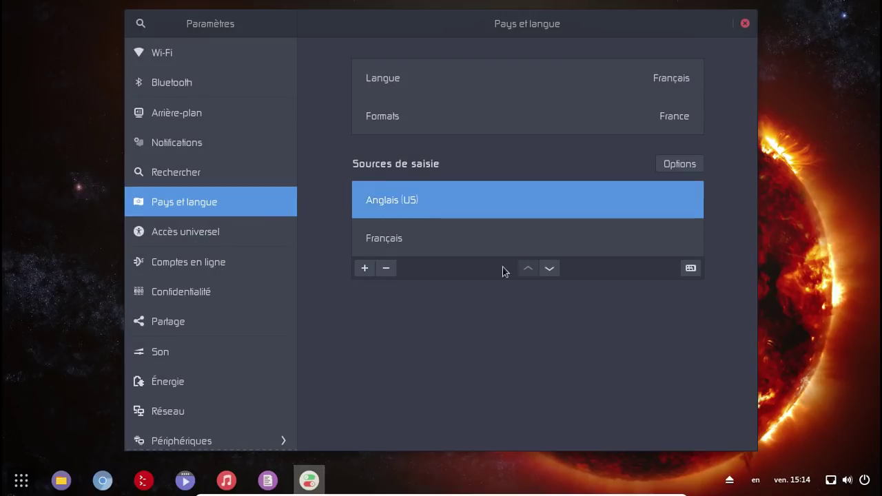
click(551, 269)
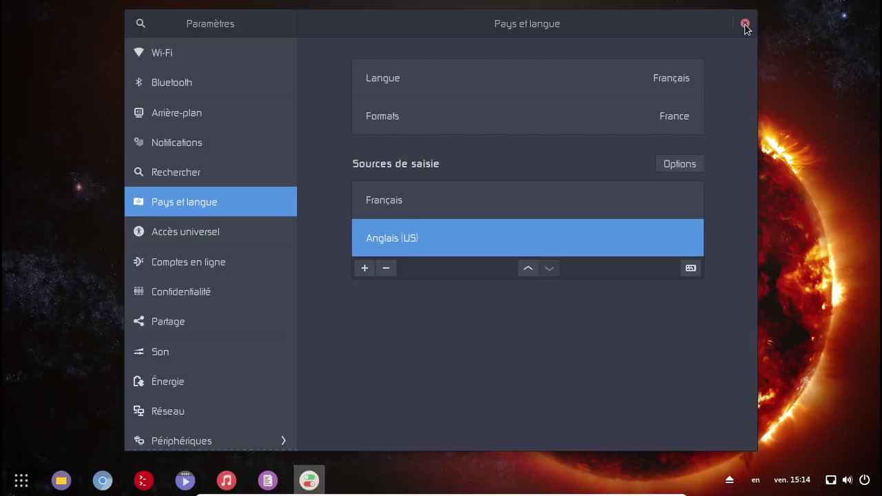
click(745, 24)
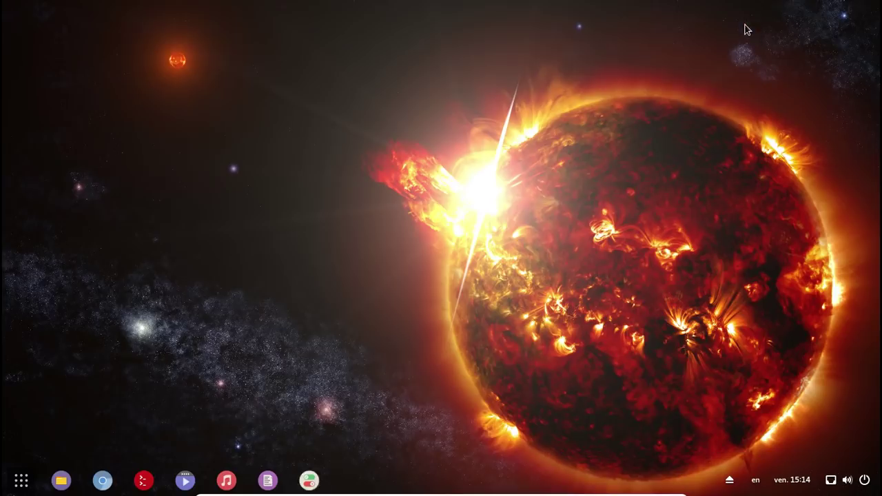
Switch the active layout to Français, then launch Terminator after briefly opening and closing Sysprof.
click(756, 482)
click(763, 397)
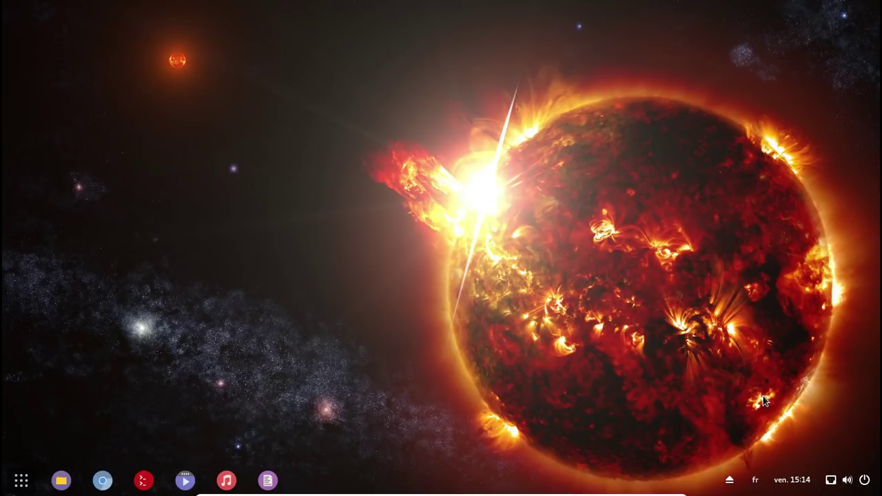
click(23, 480)
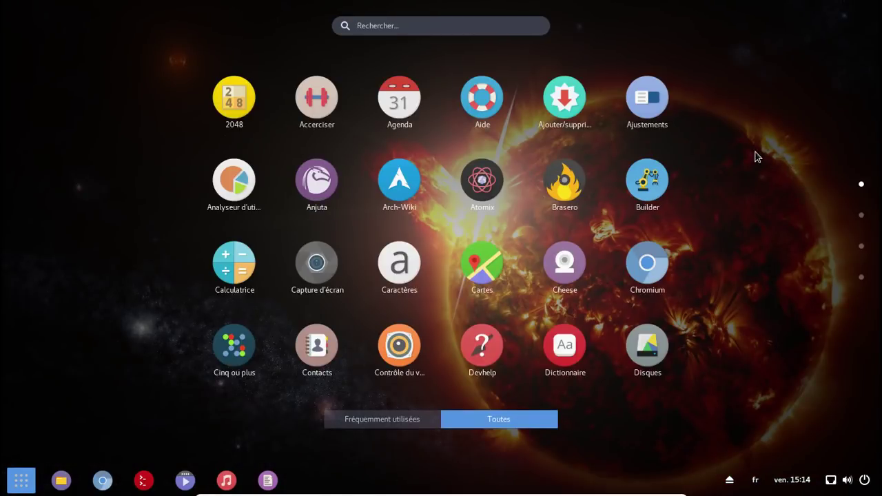
scroll(757, 157, down, 3)
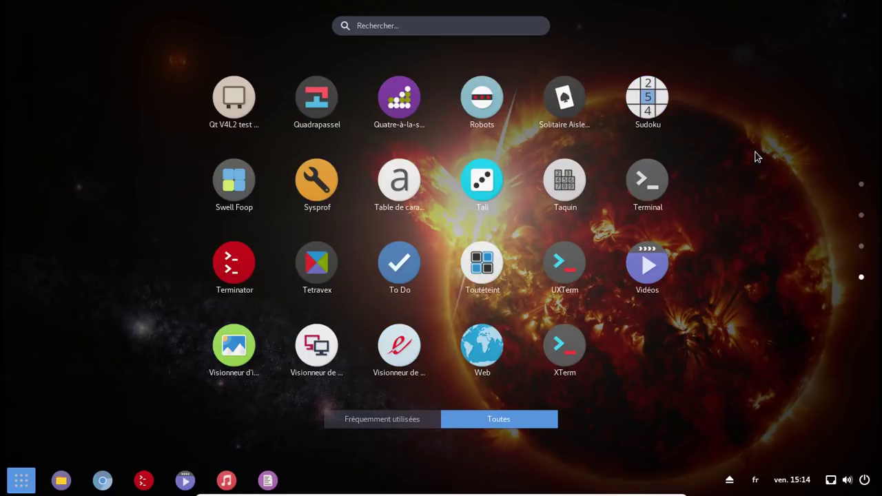
click(297, 188)
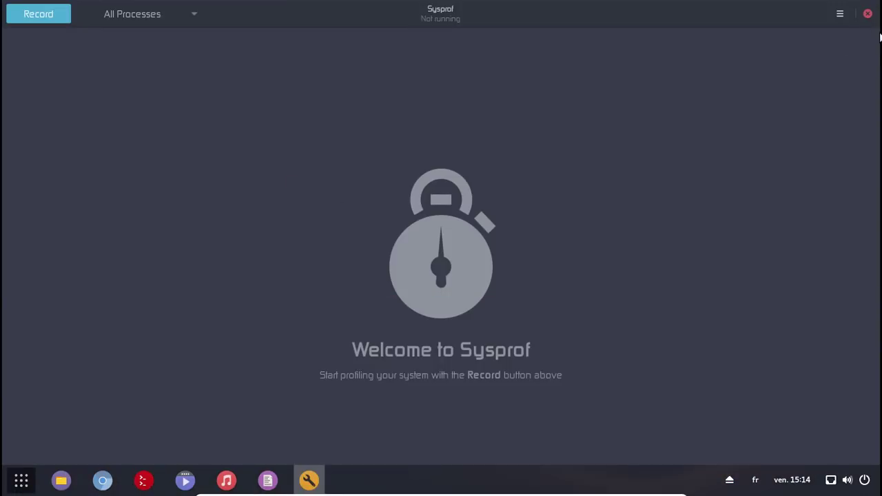
click(867, 14)
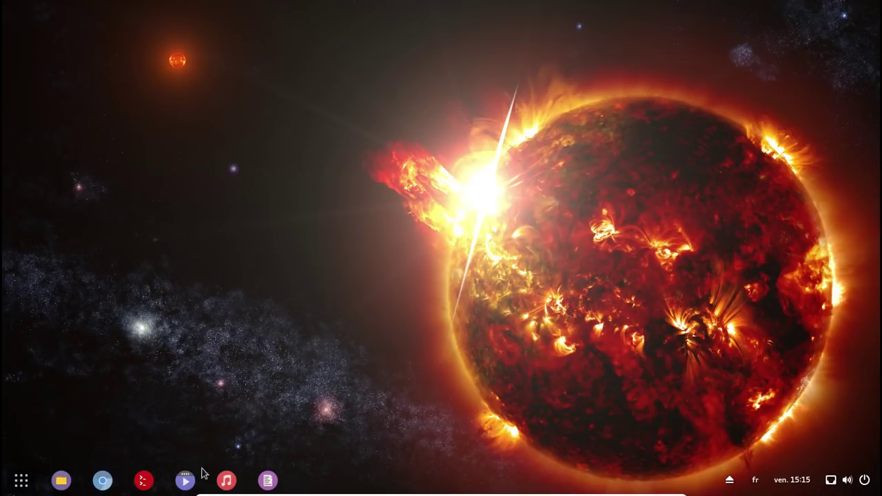
click(144, 484)
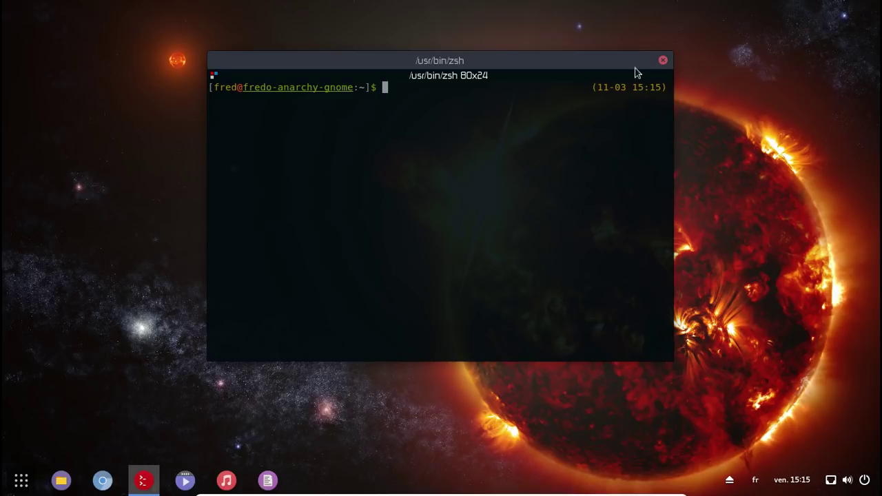
Dismiss the Terminator grouping menu and close the terminal window.
click(213, 76)
click(212, 75)
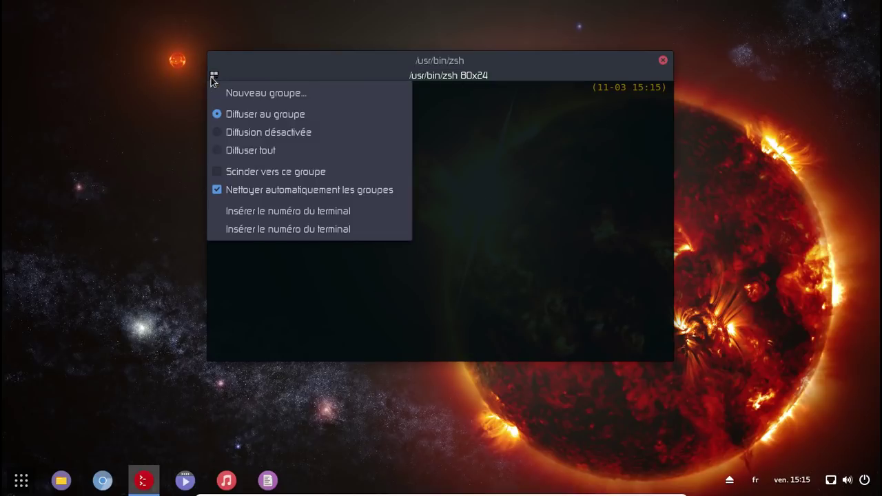
key(Escape)
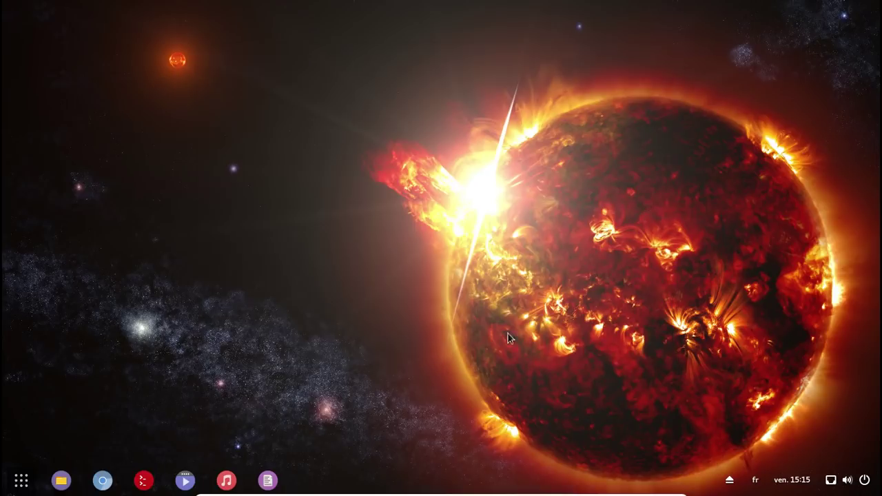
click(662, 60)
Search the applications for 'pa' and launch the Ajouter/supprimer des logiciels package manager.
click(21, 481)
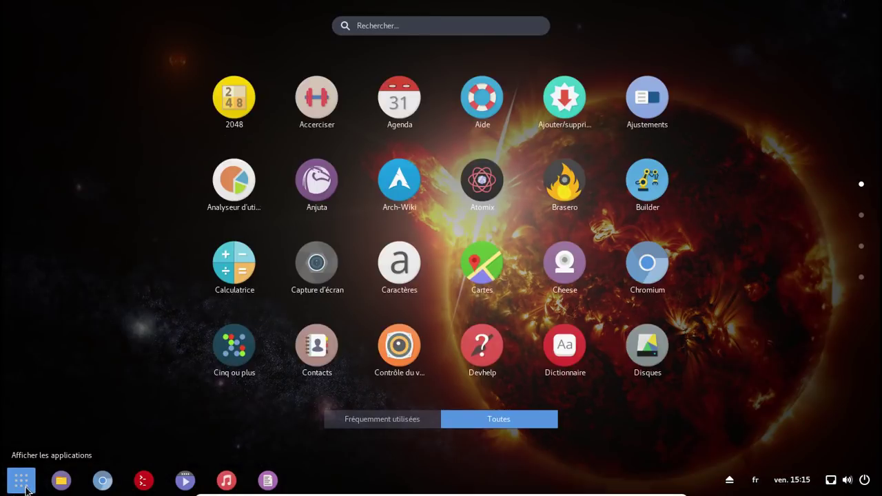
text(pa)
key(BackSpace)
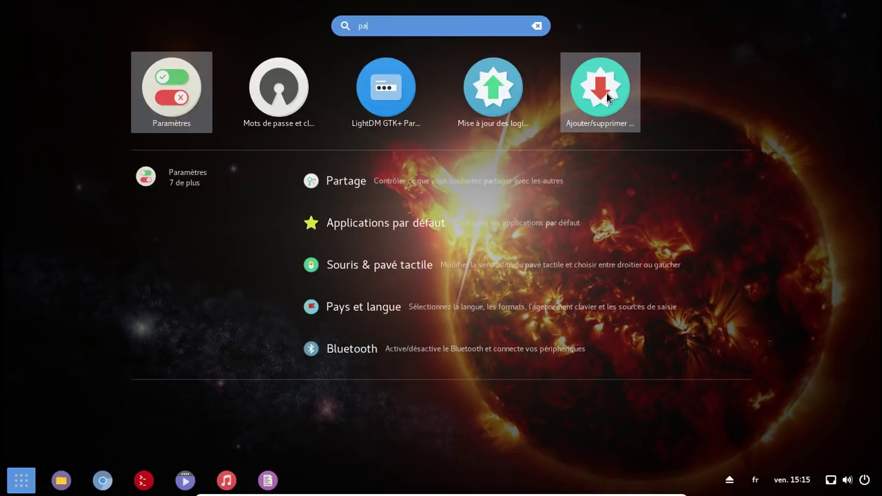
click(607, 95)
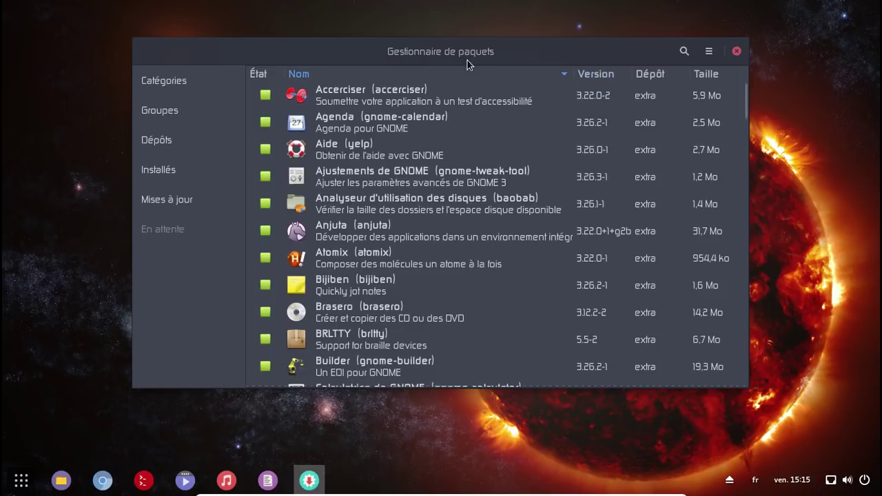
Search Pamac for libreoffice and mark libreoffice-fresh-fr for installation.
click(684, 52)
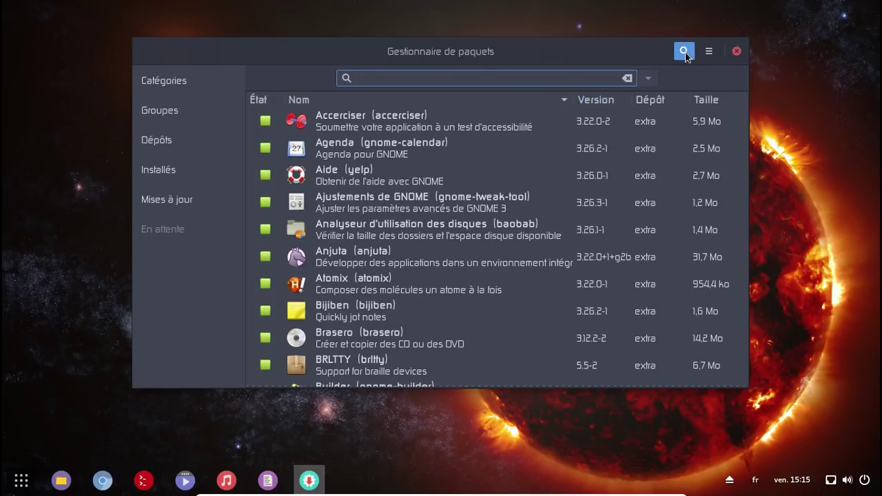
text(libreoffice)
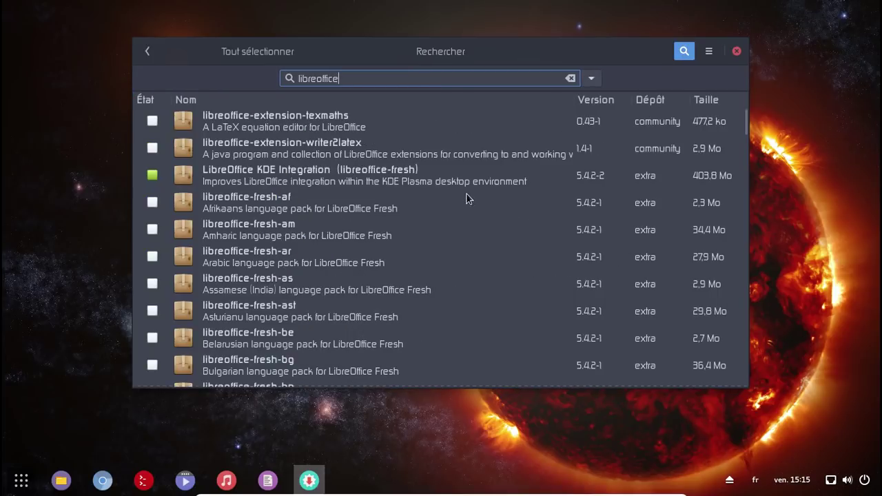
scroll(170, 282, down, 5)
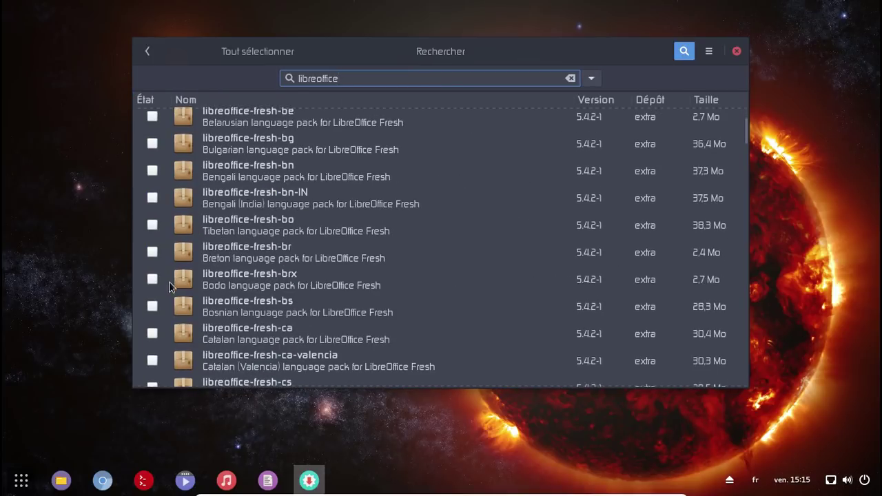
scroll(170, 282, down, 5)
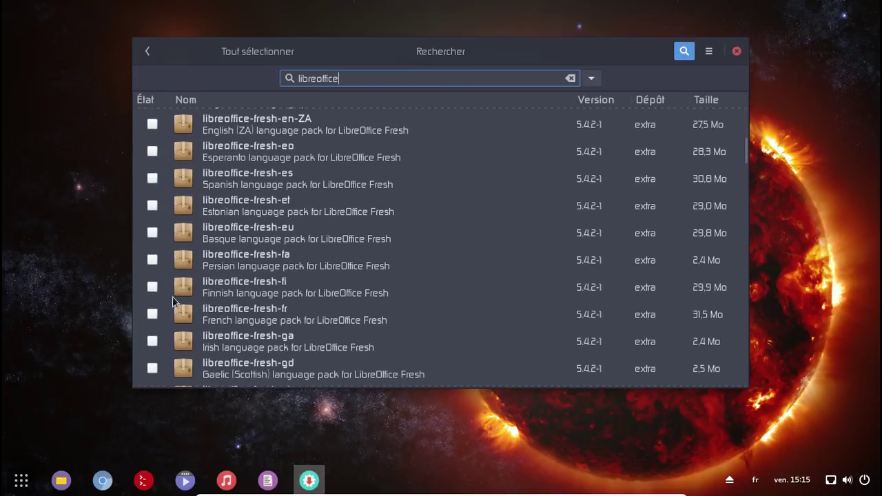
click(152, 313)
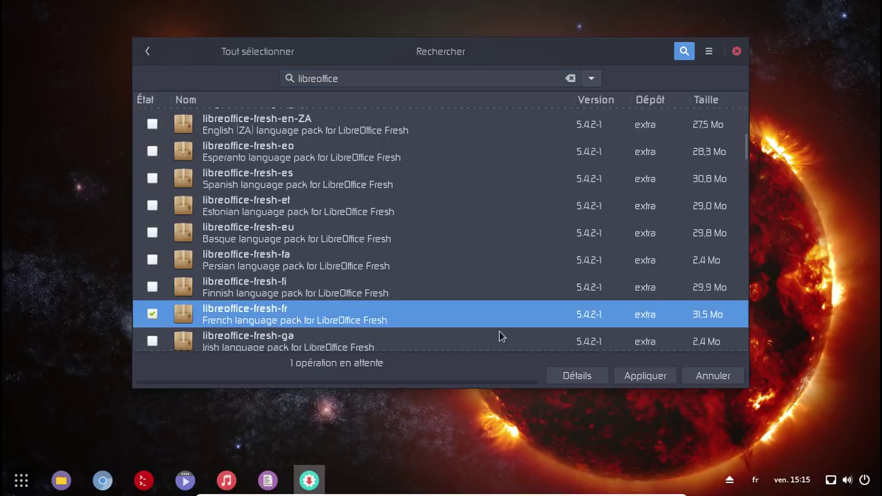
Apply and authorise the libreoffice-fresh-fr installation with the account password, then open the launcher search.
click(651, 377)
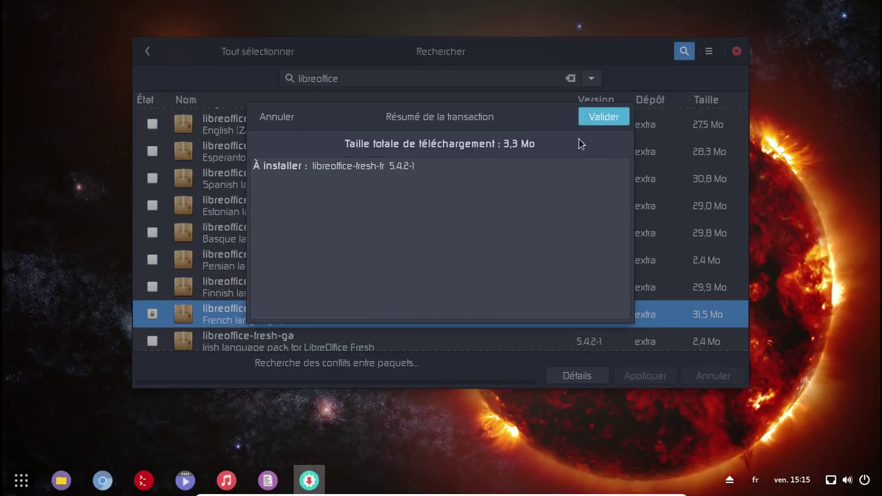
click(587, 119)
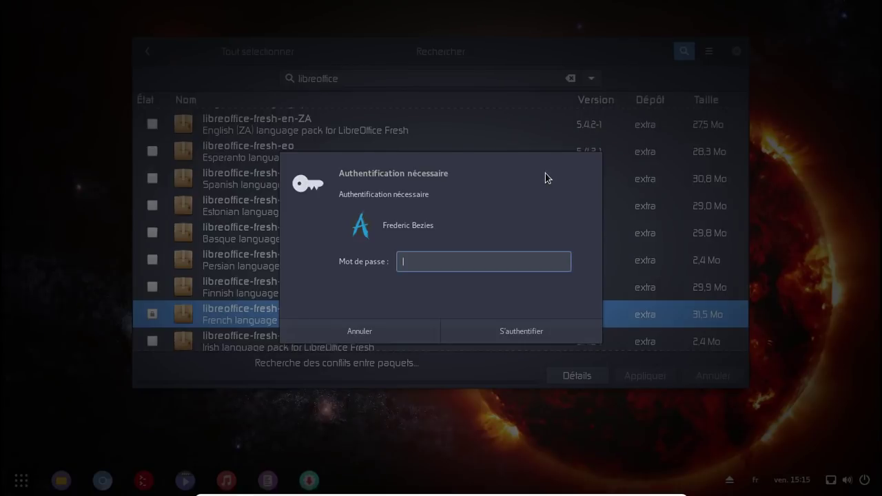
text(*********)
key(Return)
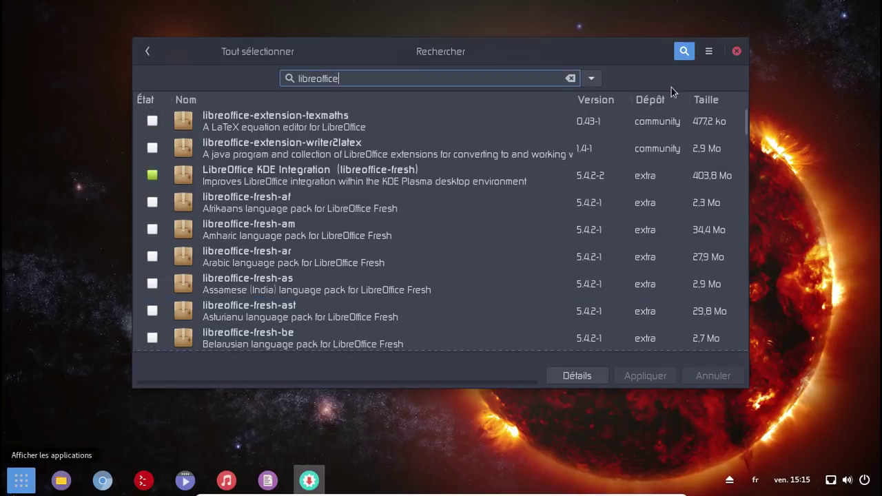
key(super)
click(433, 30)
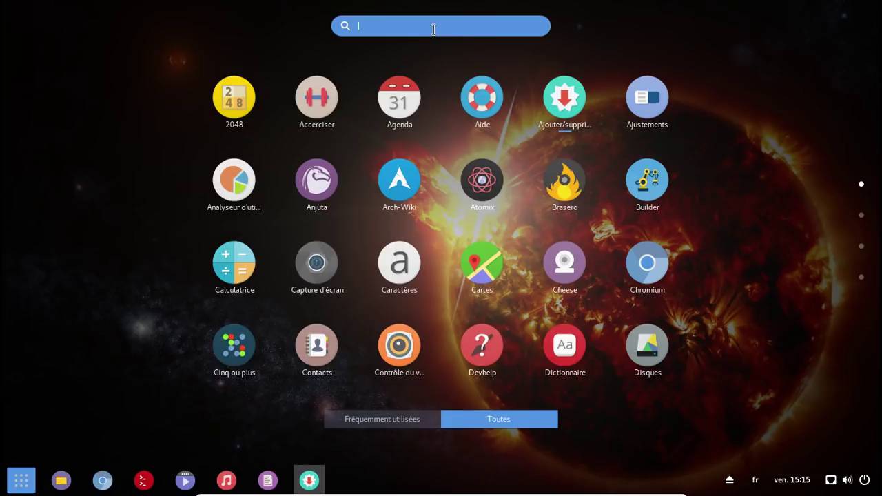
Launch Ajustements from an 'aj' search and close the package manager window.
text(aj)
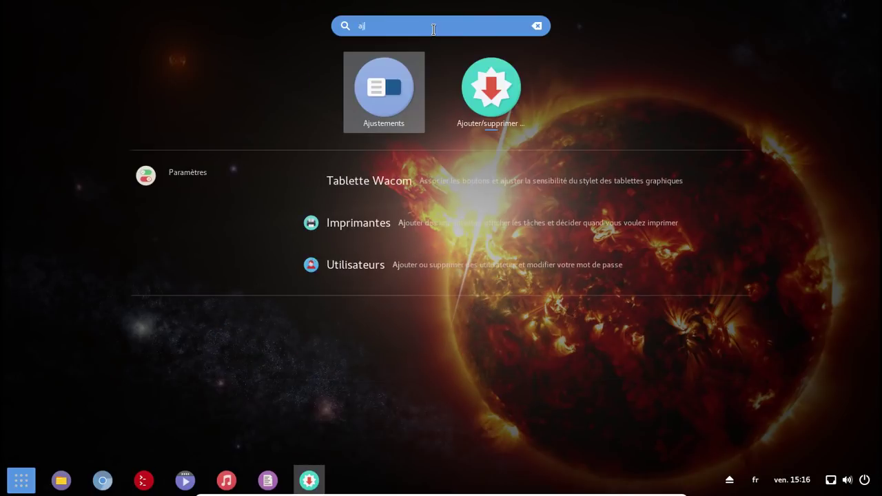
click(403, 68)
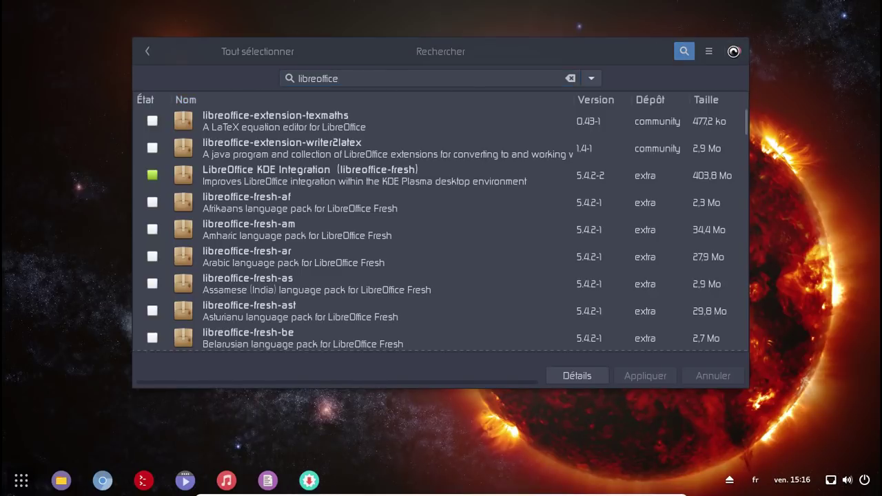
click(734, 51)
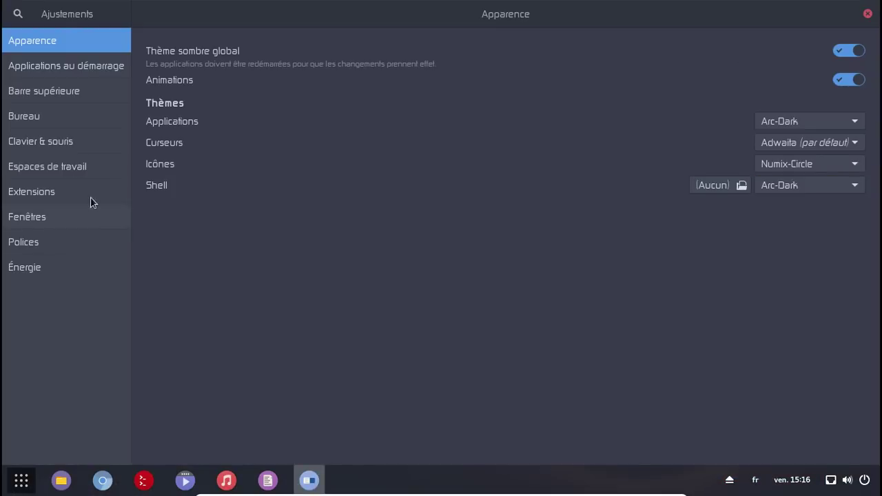
Review the Extensions page (No topleft hot corner, Removable drive menu, User themes on), then close Ajustements.
click(92, 199)
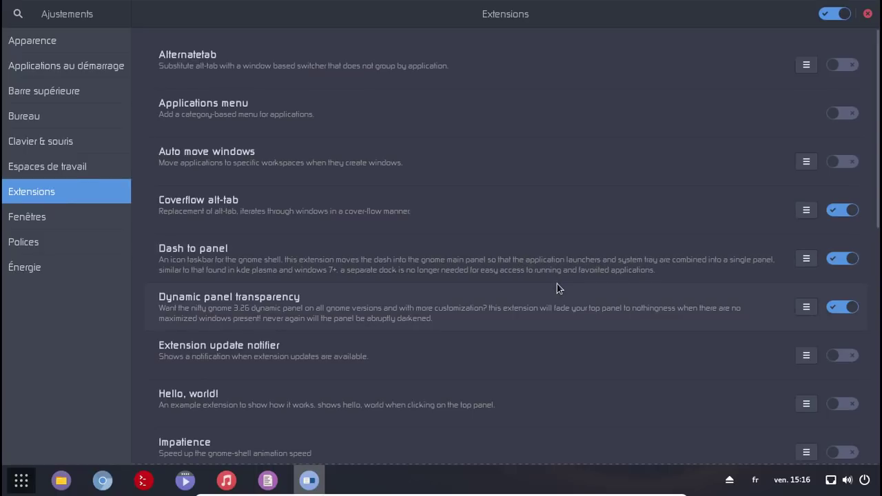
scroll(557, 284, down, 5)
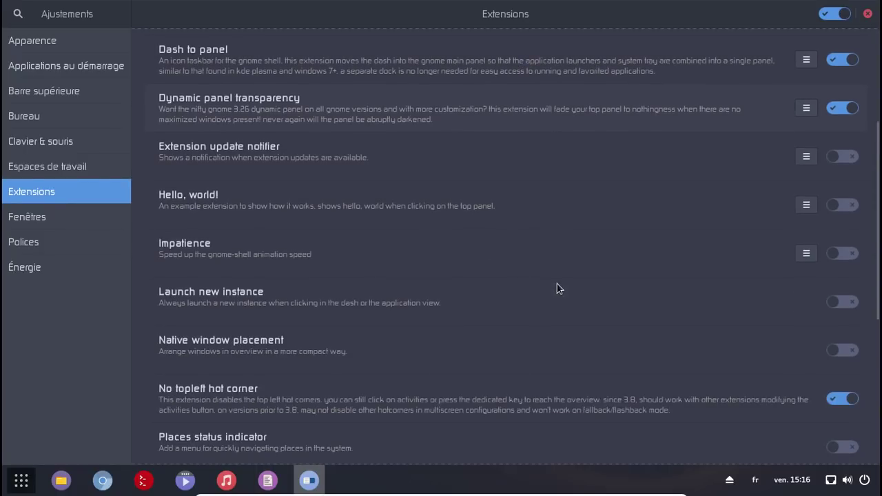
scroll(557, 284, down, 3)
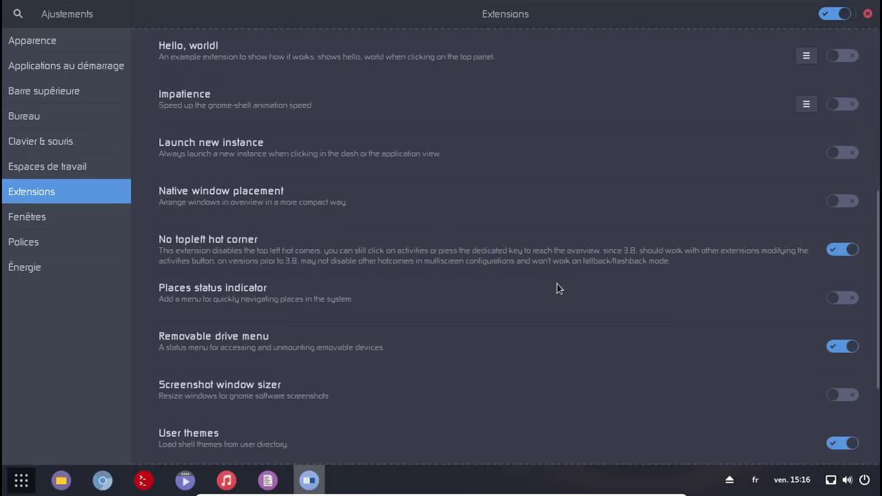
scroll(556, 289, down, 2)
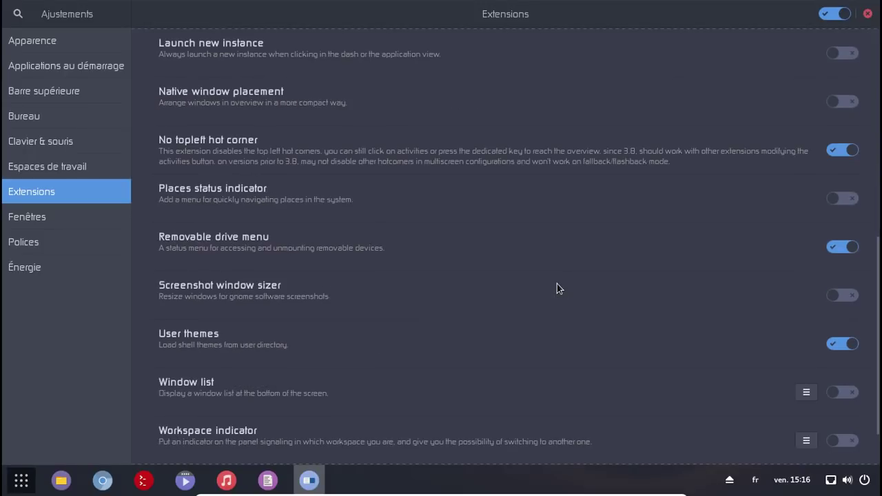
scroll(557, 288, down, 1)
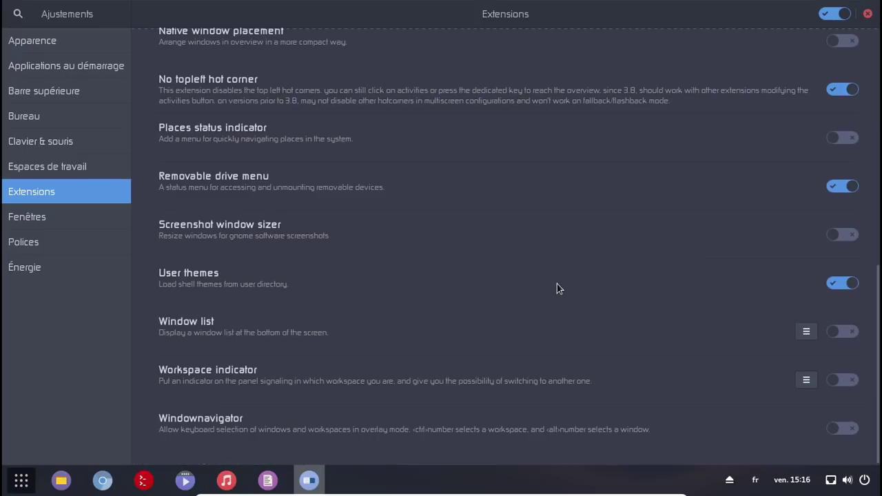
scroll(557, 283, up, 2)
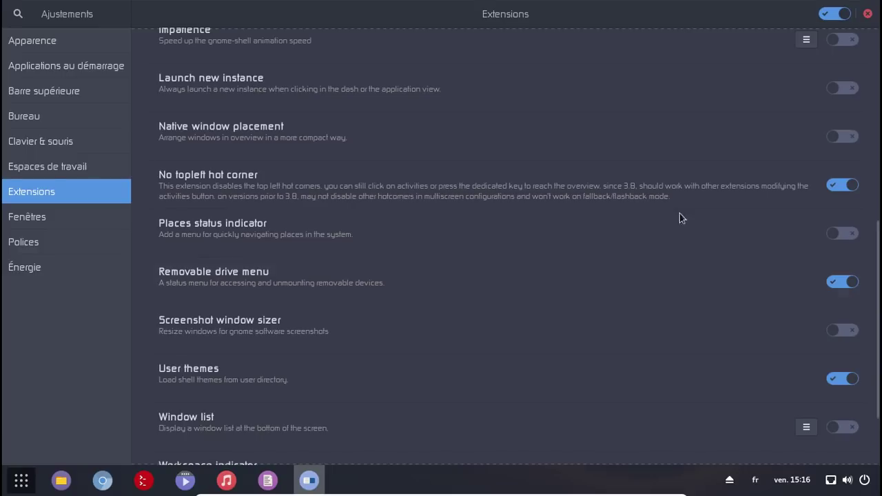
click(868, 15)
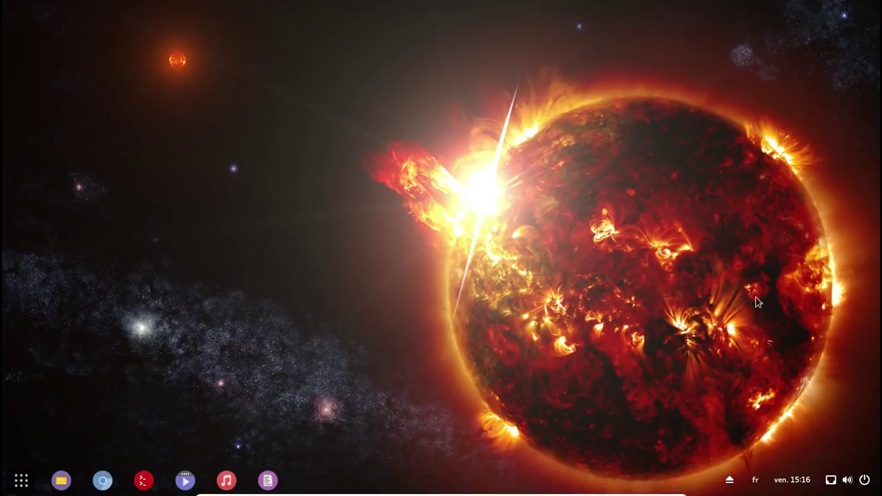
Shut down the GNOME VM with Éteindre, then select the Cinnamon VM in VirtualBox.
click(864, 485)
click(825, 443)
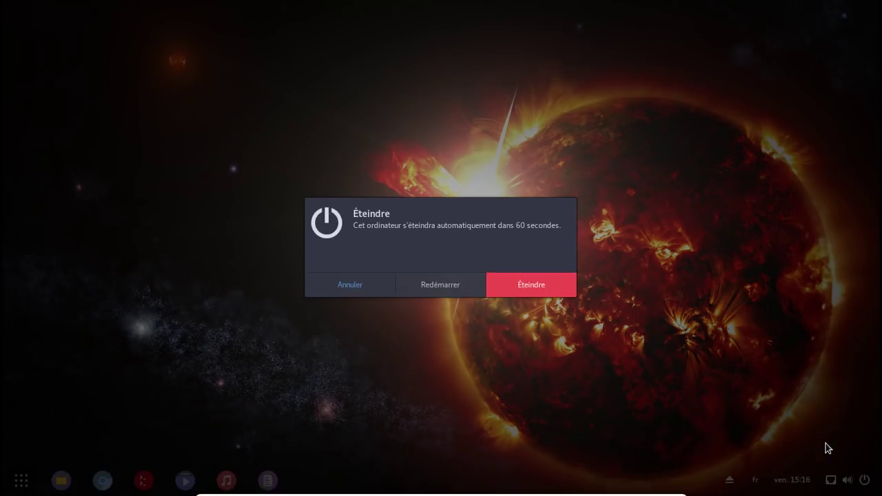
click(534, 286)
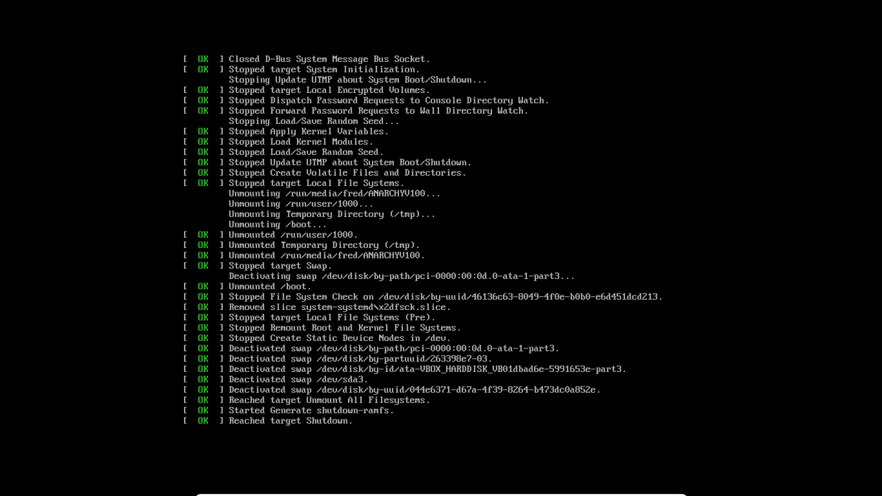
key(Down)
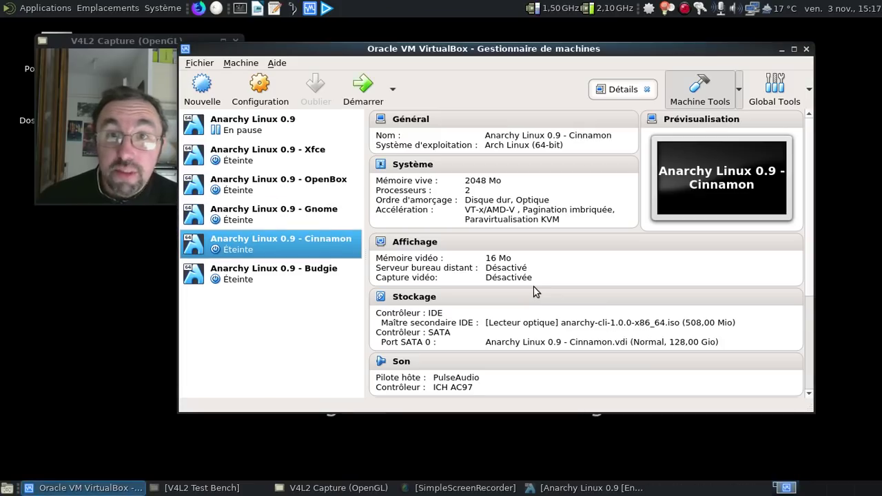
Start the Anarchy Linux 0.9 – Cinnamon VM and boot its Arch Linux entry to the login screen.
key(Return)
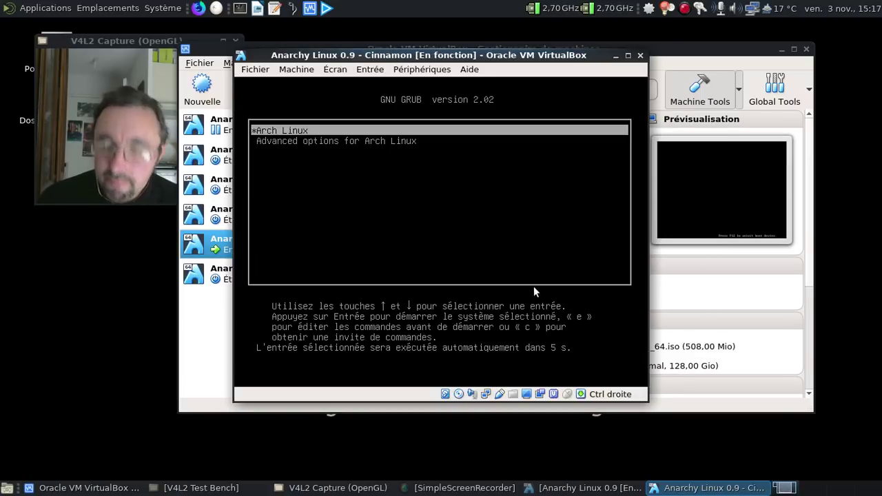
key(Return)
key(alt+Tab)
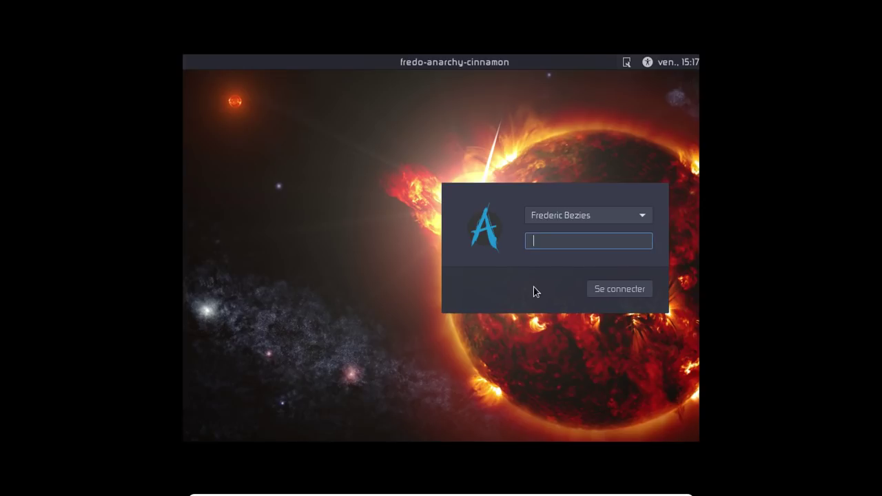
Enter the account password at the LightDM greeter and log in to Cinnamon.
text(********)
key(Return)
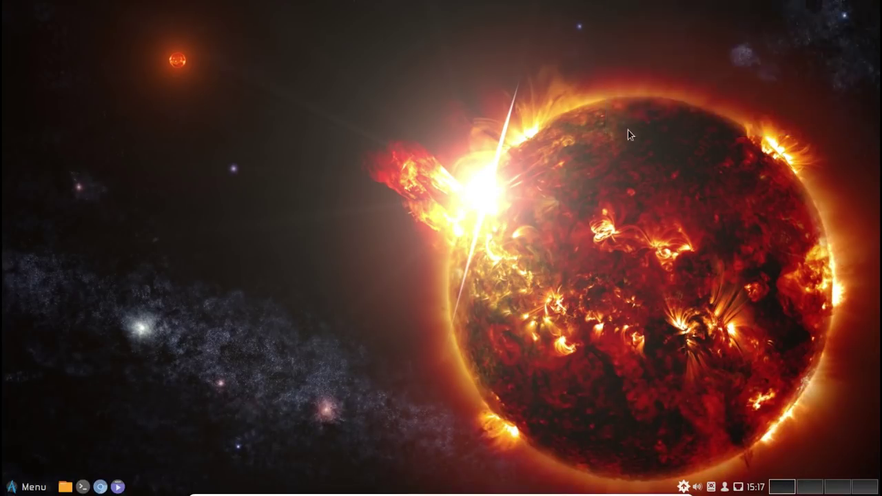
click(19, 492)
text(cla)
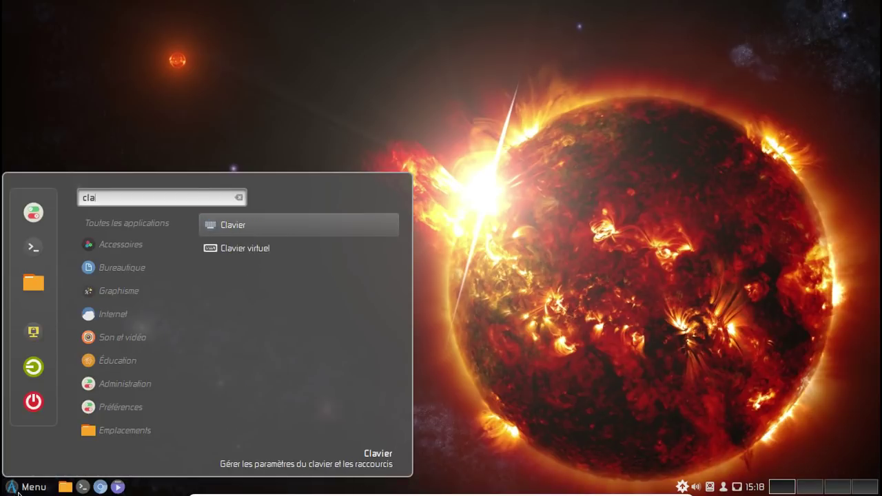
key(Return)
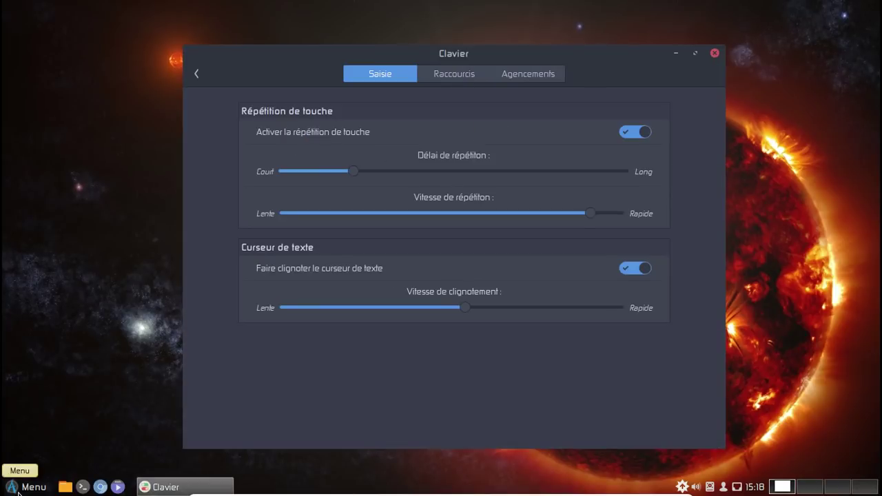
click(550, 77)
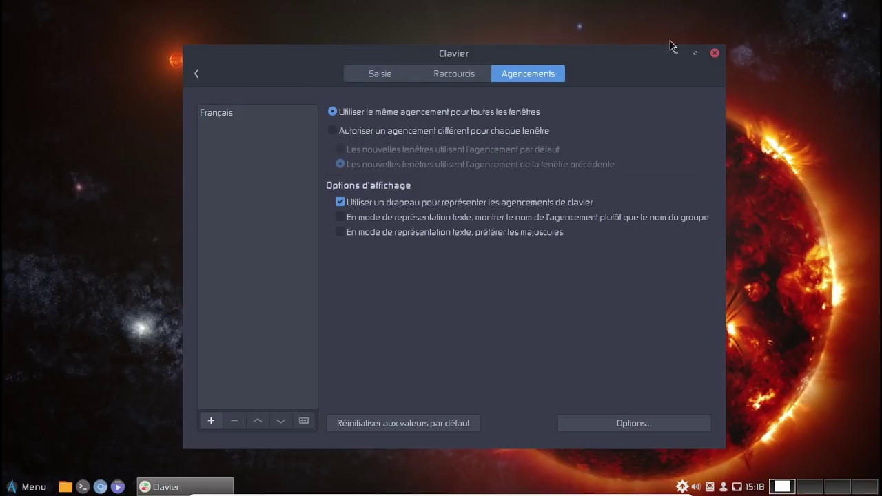
click(714, 52)
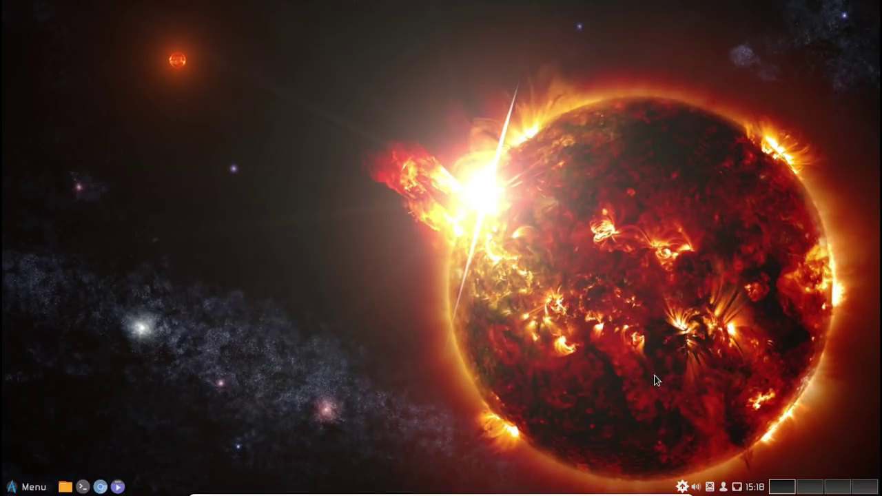
click(35, 489)
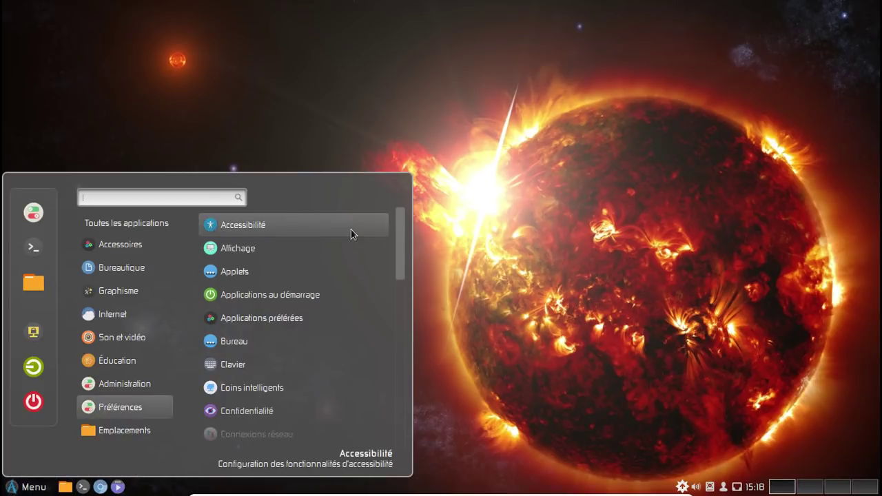
scroll(351, 232, down, 5)
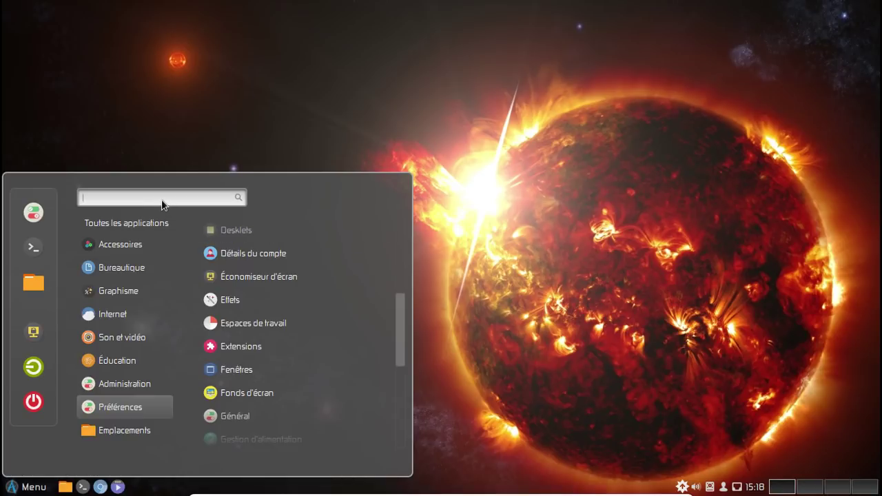
text(xeri)
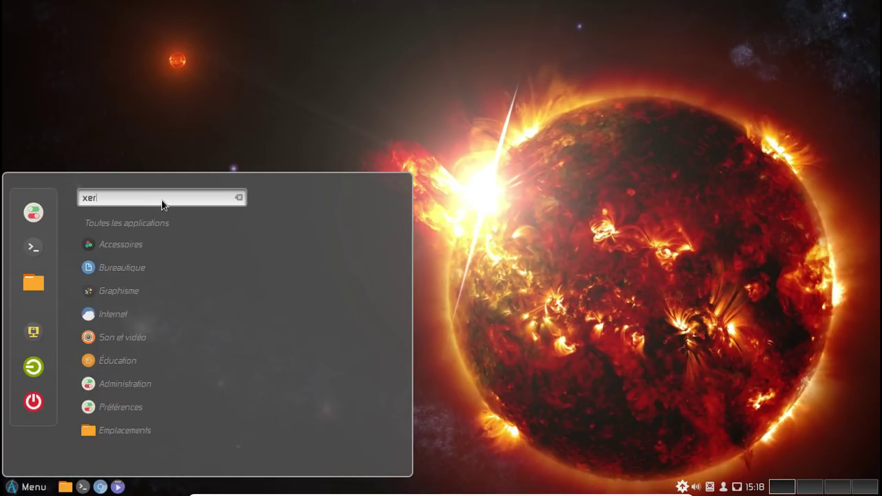
key(BackSpace)
text(d)
key(BackSpace)
key(BackSpace)
key(BackSpace)
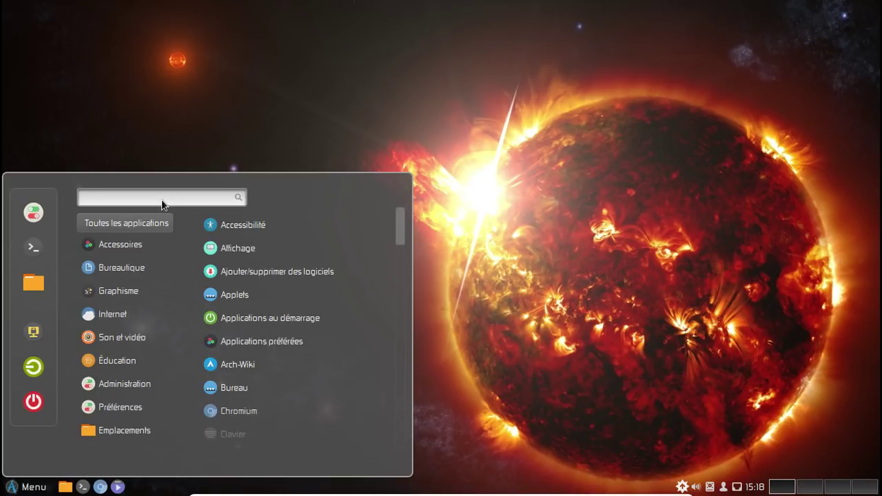
text(not)
key(BackSpace)
key(BackSpace)
key(BackSpace)
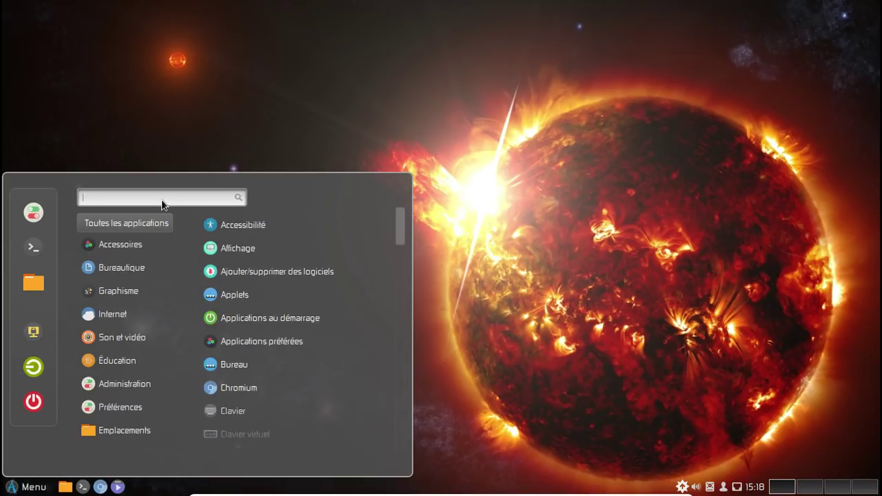
text(tex)
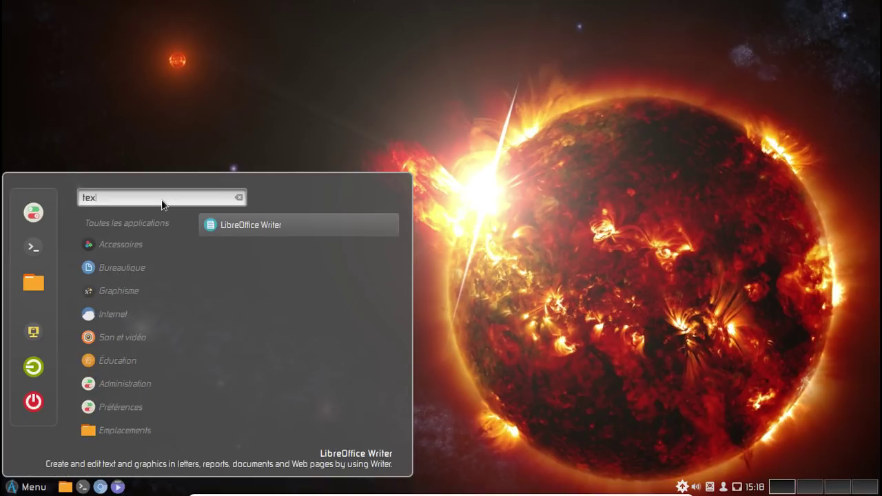
key(BackSpace)
key(BackSpace)
key(BackSpace)
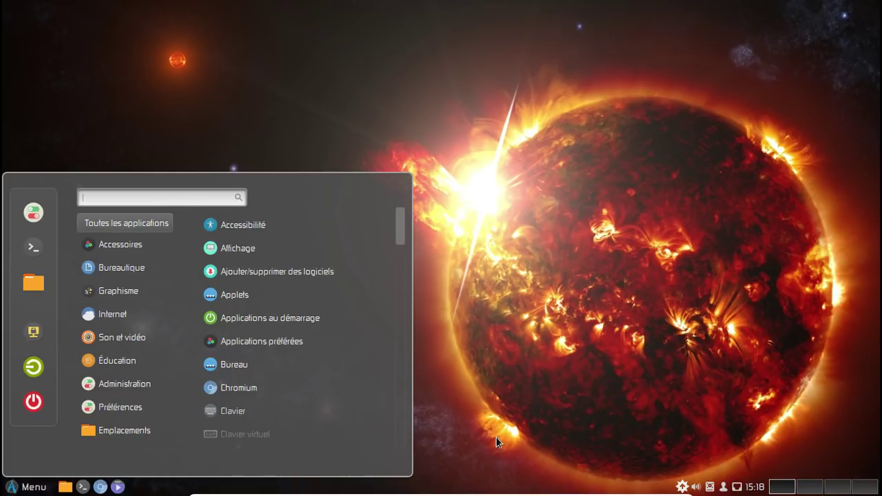
click(597, 430)
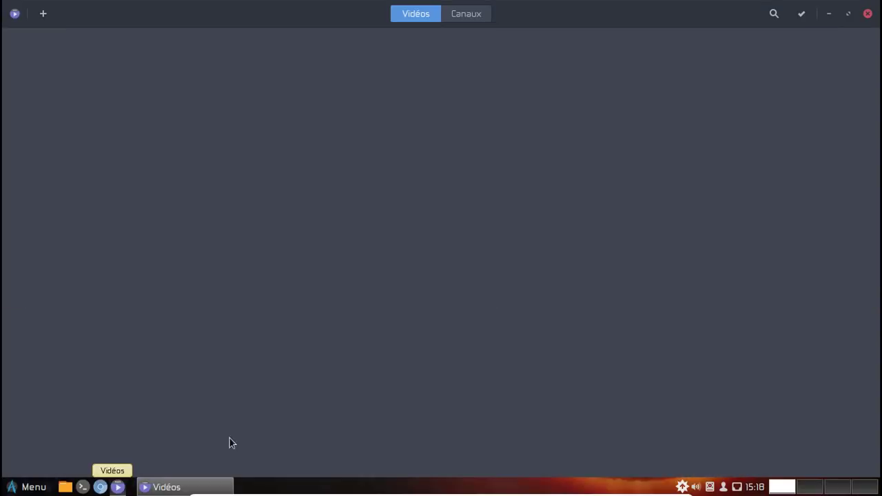
Close Vidéos, check the package-manager and volume applets, and open the home folder in Nemo.
click(867, 14)
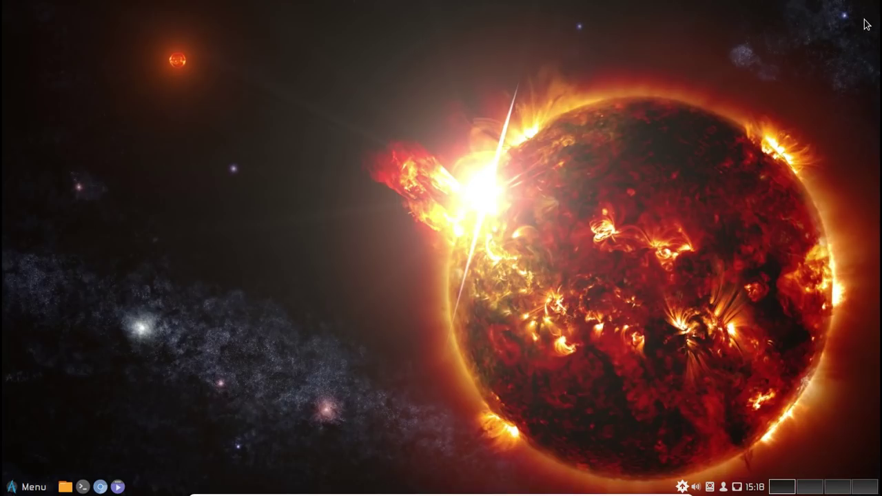
right_click(682, 486)
click(659, 445)
click(696, 486)
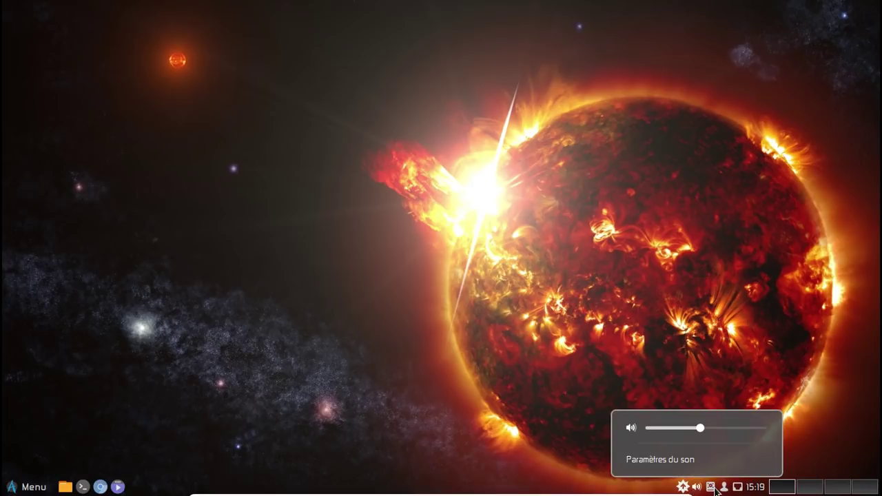
click(781, 337)
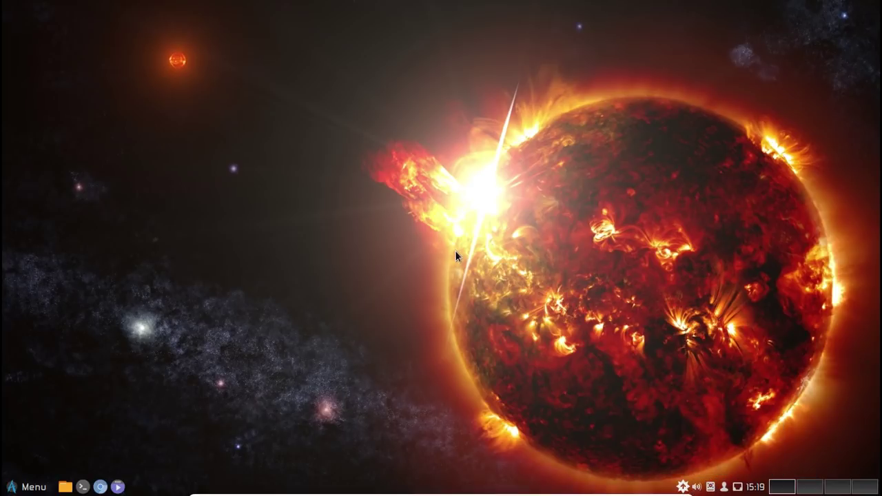
click(65, 486)
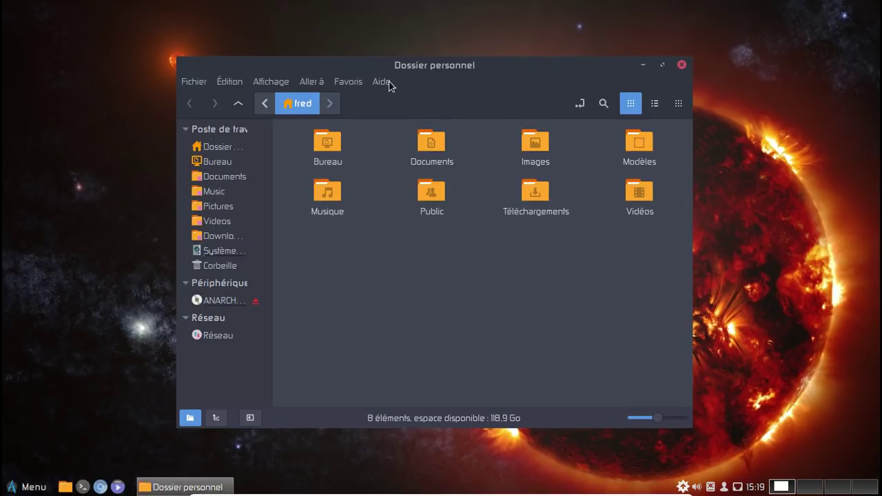
View Nemo's About information from Help, then close the home folder window.
click(380, 82)
click(391, 119)
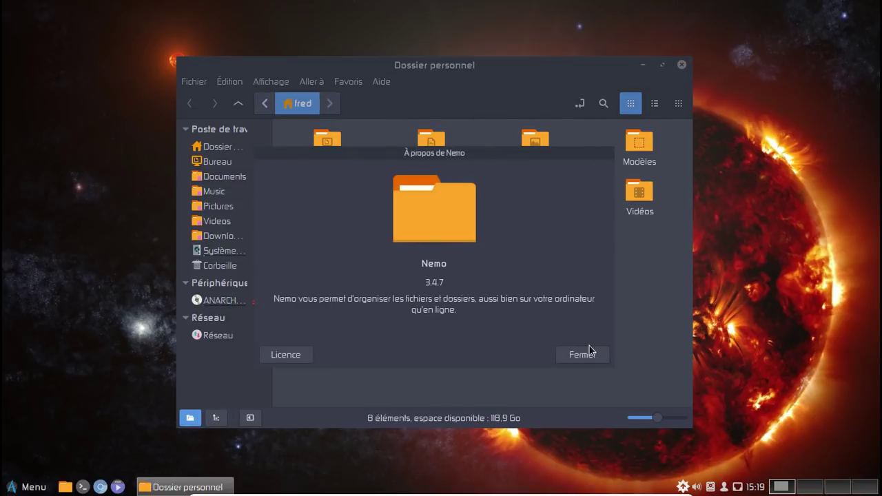
click(589, 354)
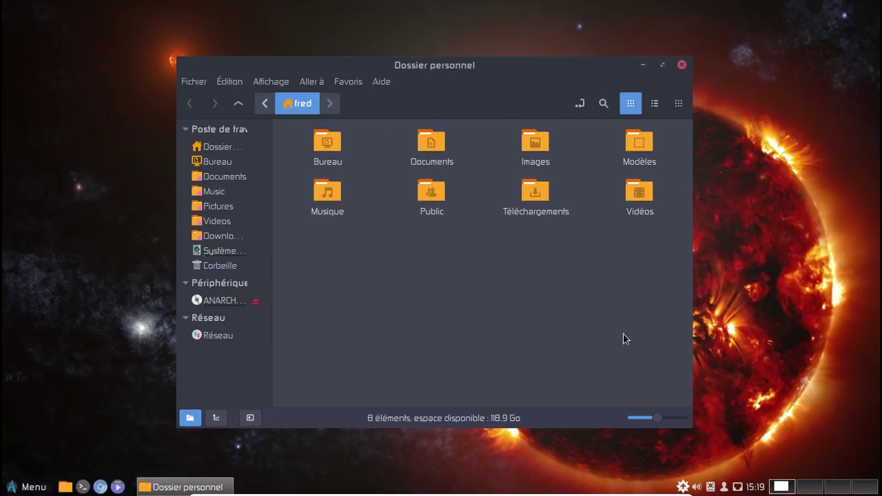
click(681, 66)
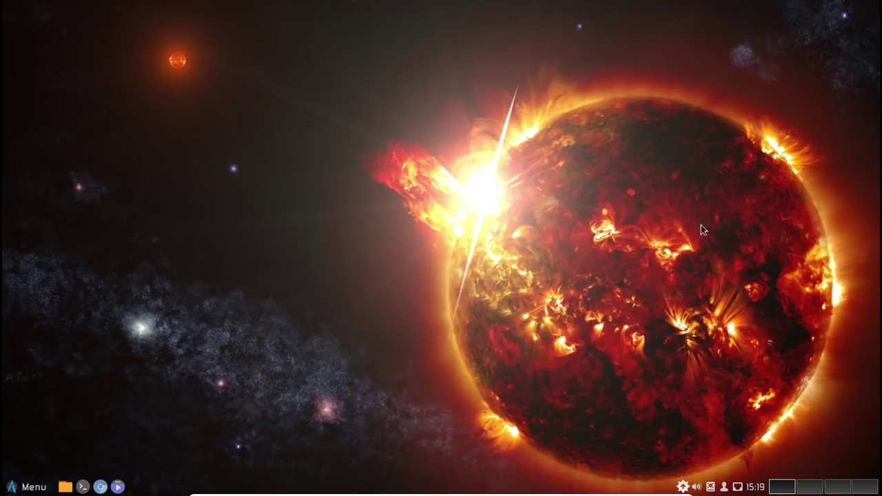
Power off the Cinnamon VM with Éteindre from the application menu's session dialog.
click(21, 488)
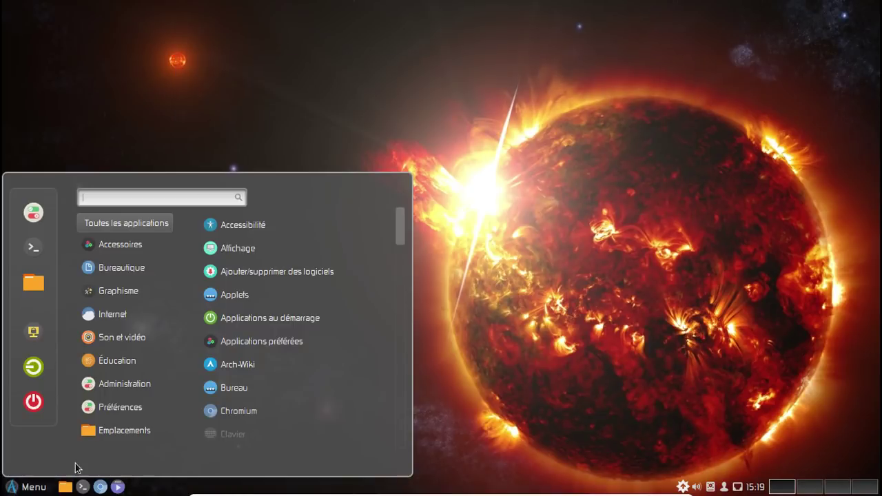
click(33, 401)
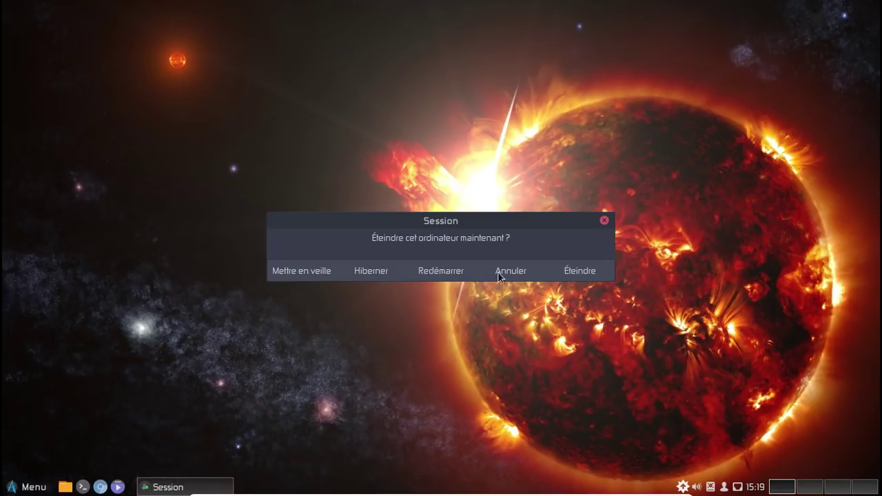
click(575, 270)
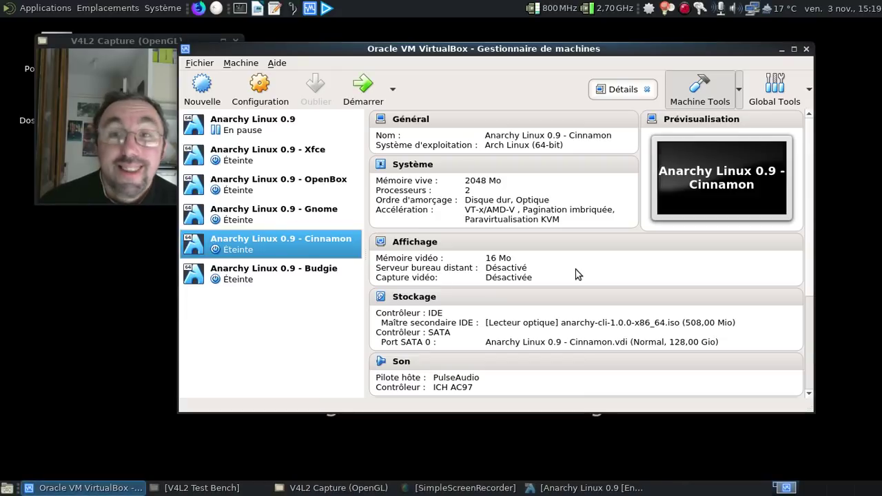
Start the Budgie VM, boot the default GRUB entry immediately, and switch to full screen.
key(Down)
key(Return)
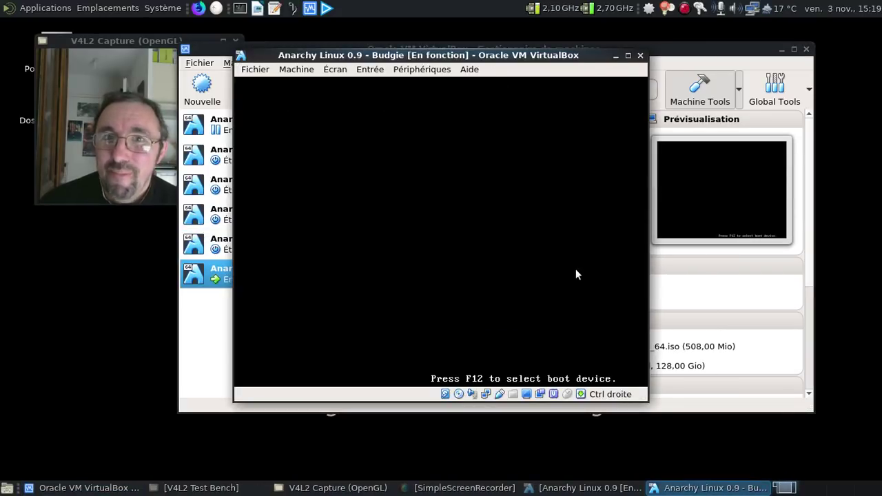
key(Return)
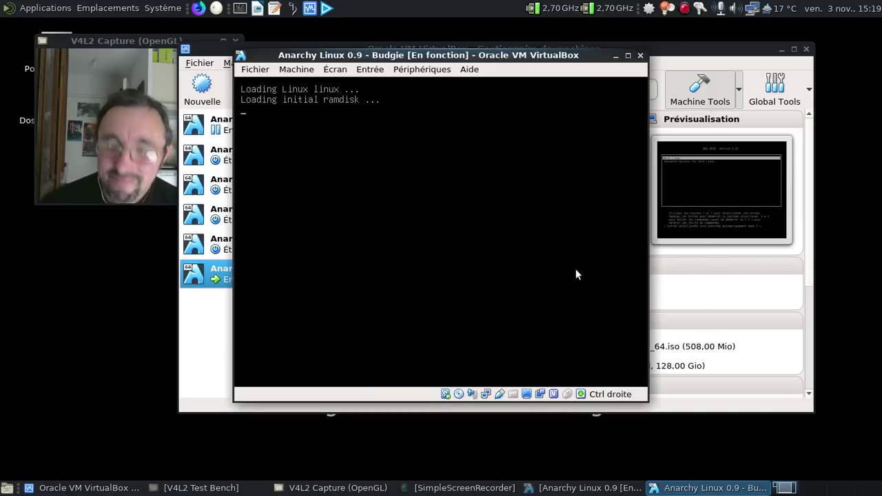
key(ctrl+f)
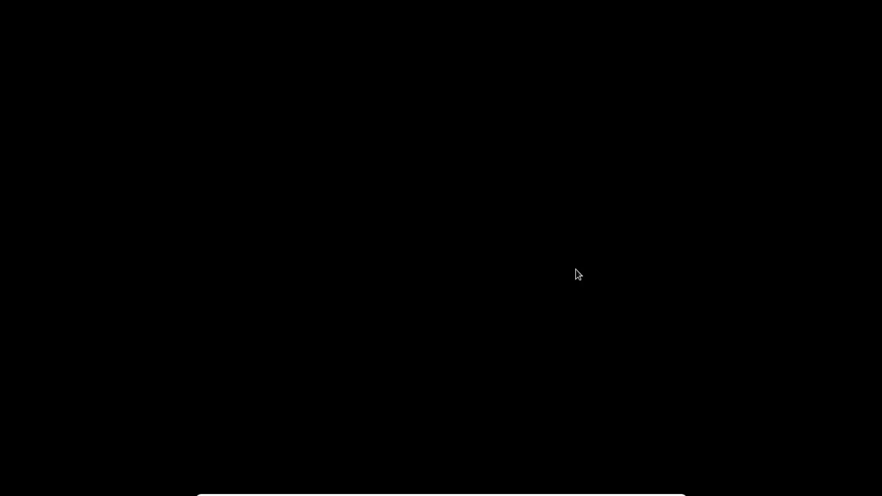
Enter the user's password at the LightDM greeter to open the Budgie session.
text(••••••••••)
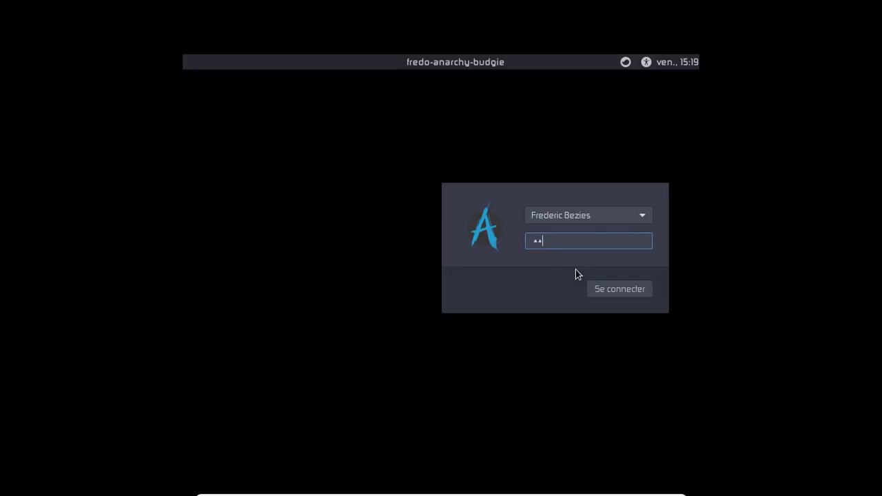
key(Return)
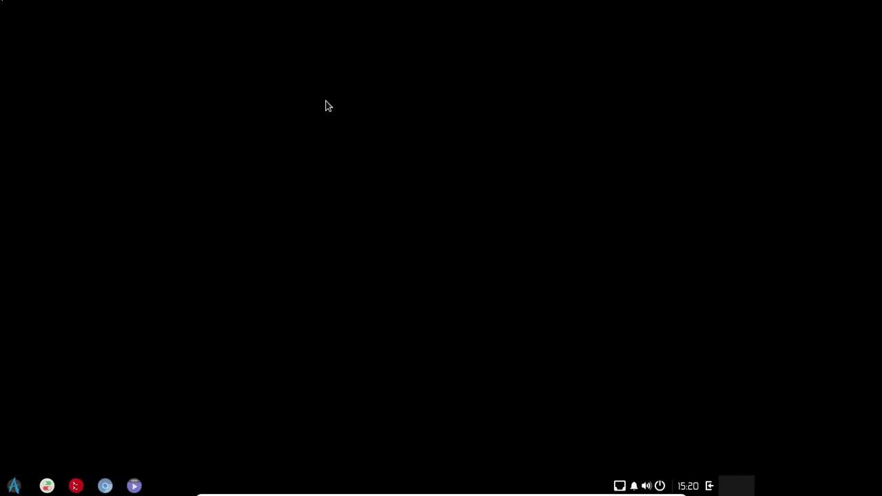
Search 'bure' to launch Paramètres du Bureau Budgie, close it, then reopen and close it.
click(15, 487)
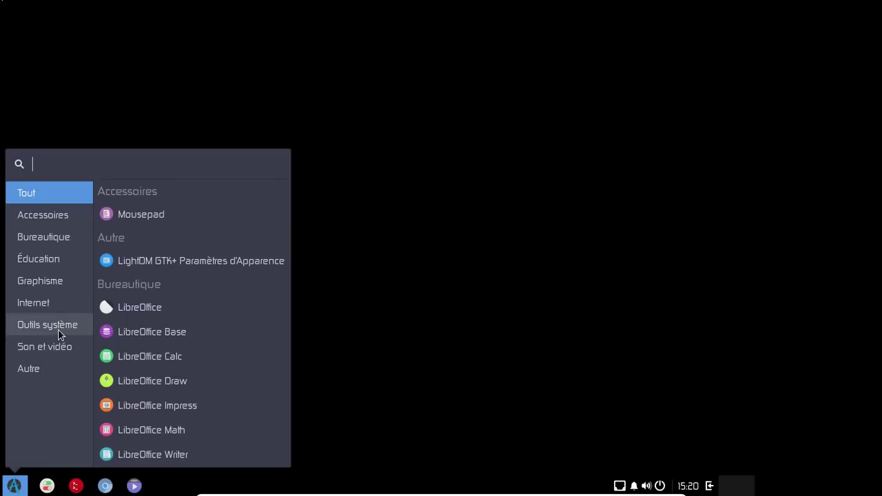
text(b)
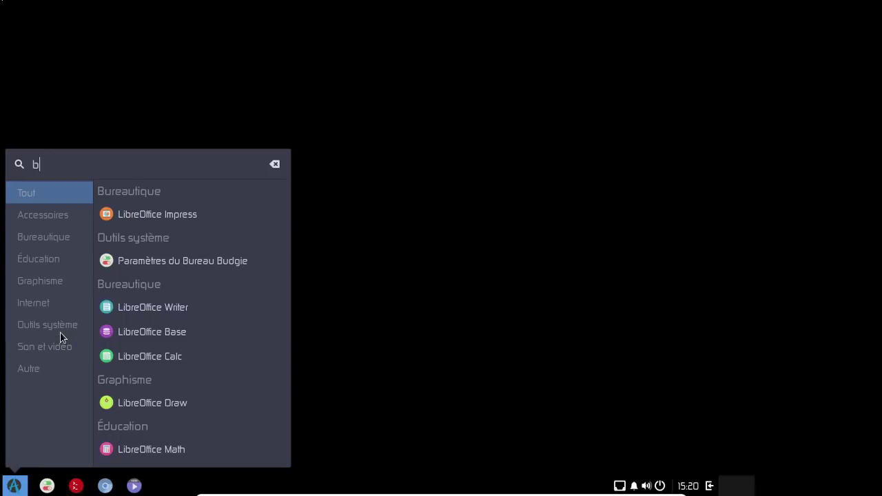
text(ure)
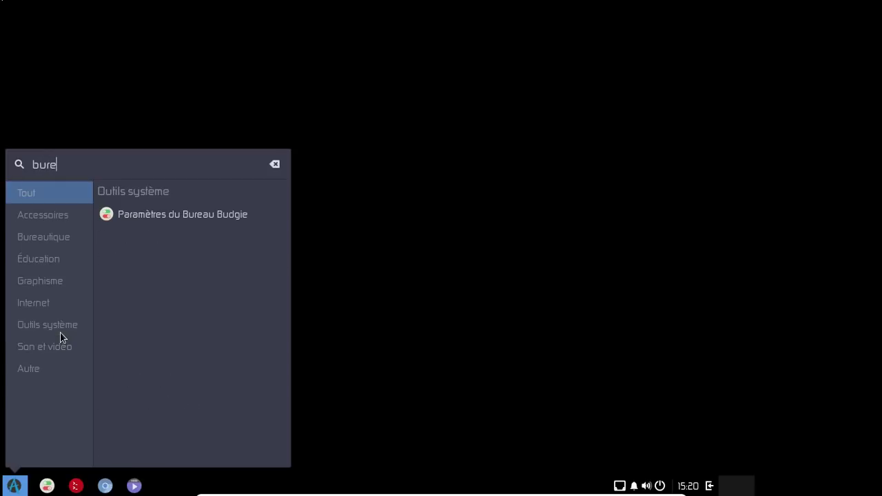
click(129, 217)
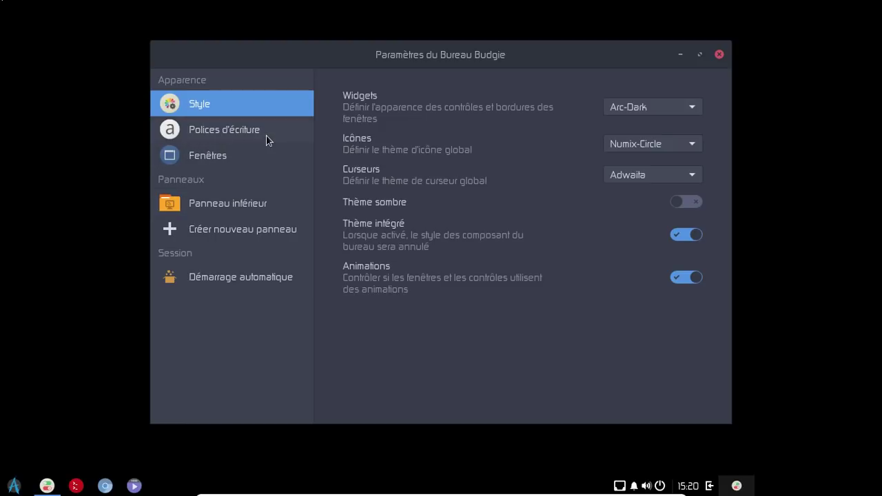
click(719, 54)
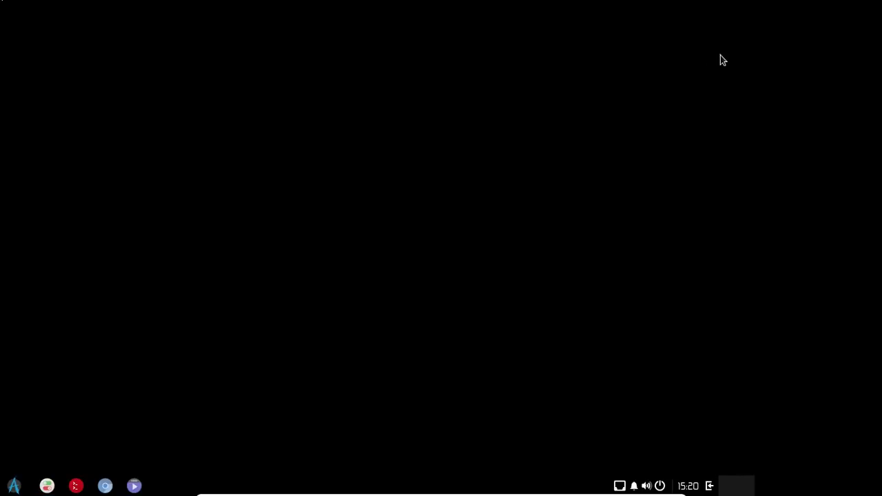
click(46, 485)
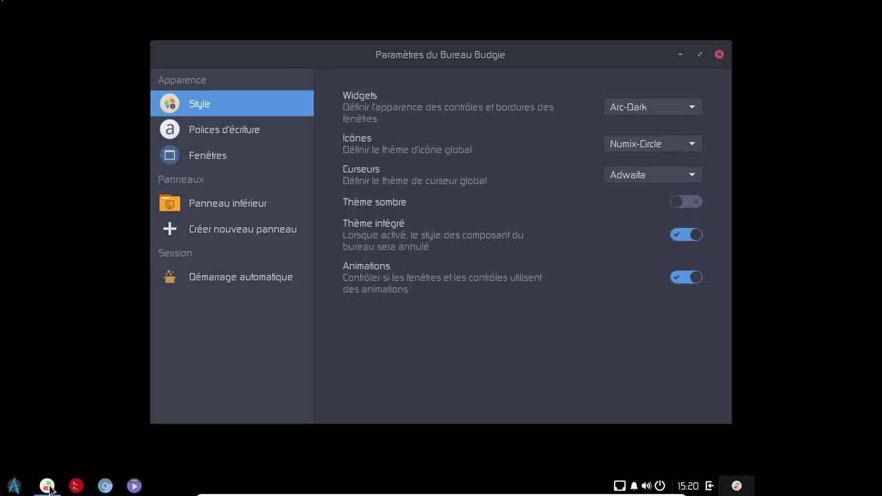
click(719, 55)
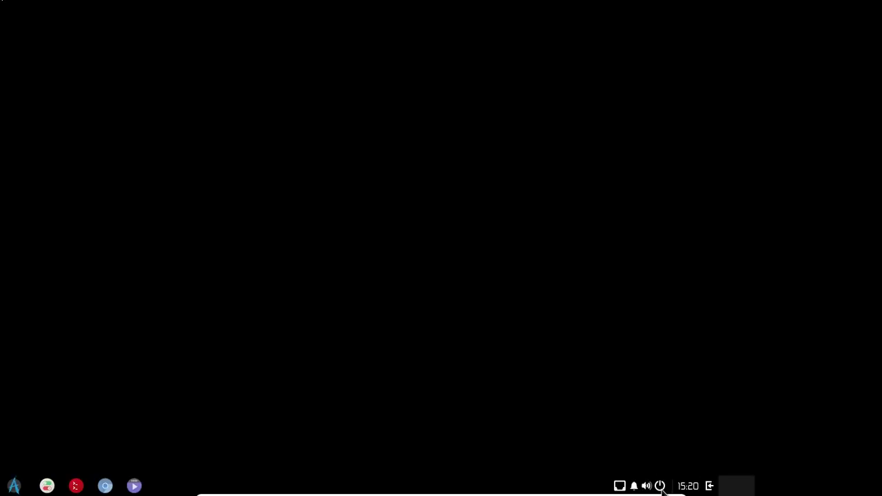
Open the desktop settings from the Raven side panel, close them, and reopen the application menu.
click(709, 486)
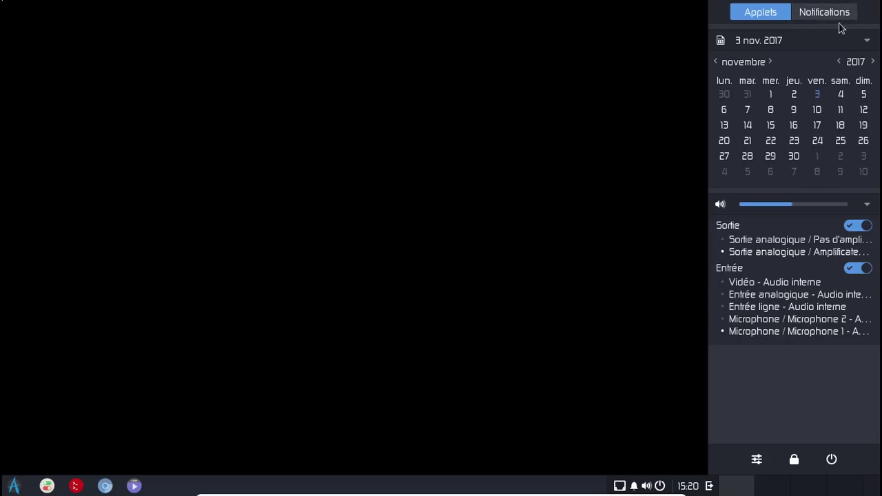
click(756, 459)
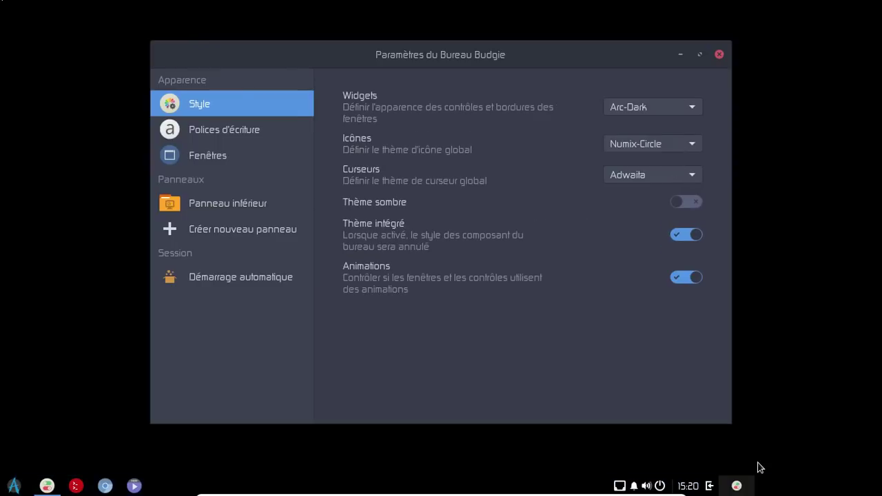
click(720, 55)
click(17, 487)
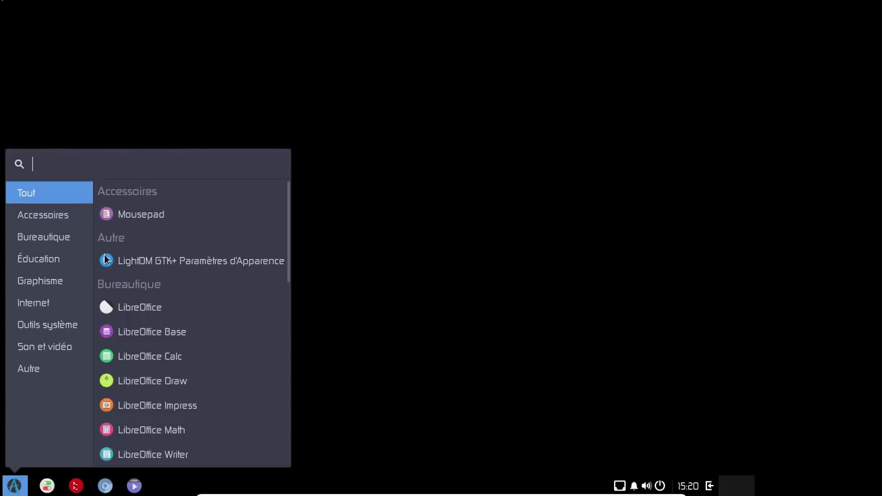
Try menu searches 'qqqq', 'cla' and 'par', clearing each, then close and reopen the menu.
text(qqqq)
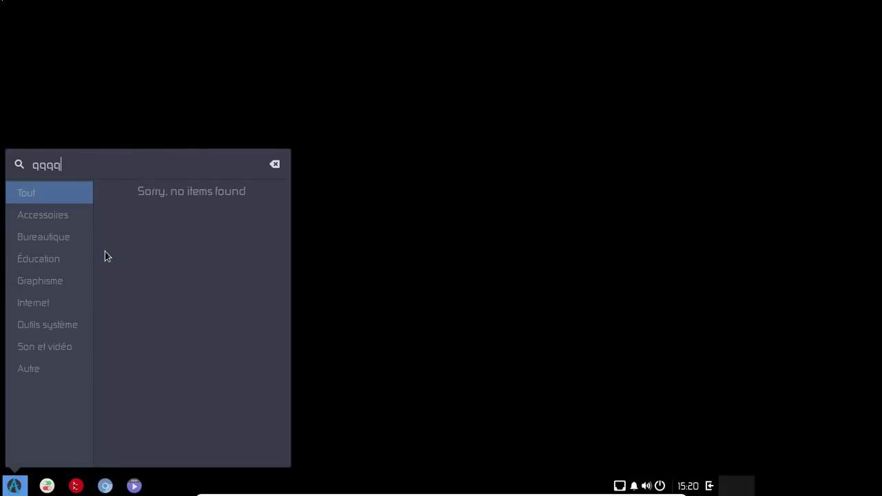
key(BackSpace)
key(BackSpace)
key(BackSpace)
key(BackSpace)
text(cl)
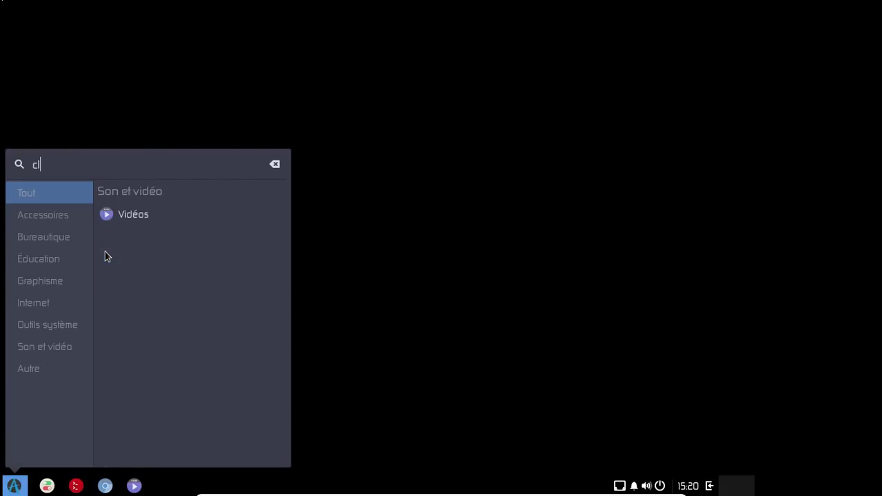
text(a)
key(BackSpace)
key(BackSpace)
key(BackSpace)
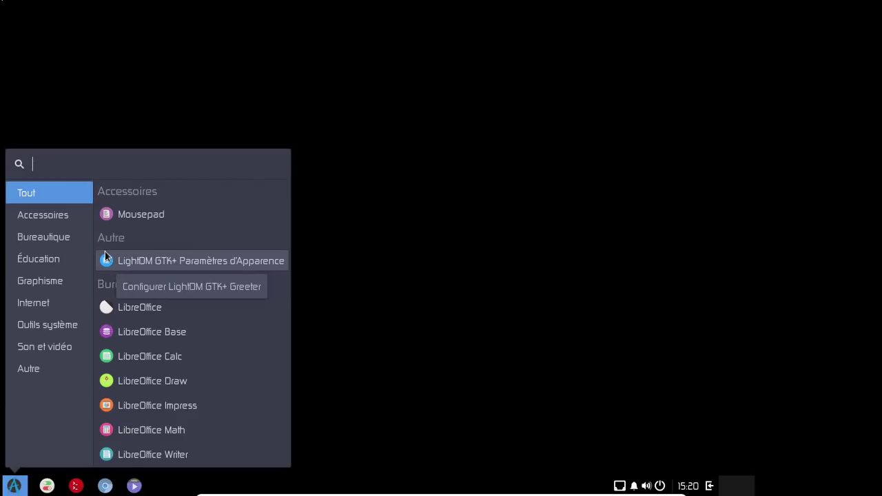
text(pa)
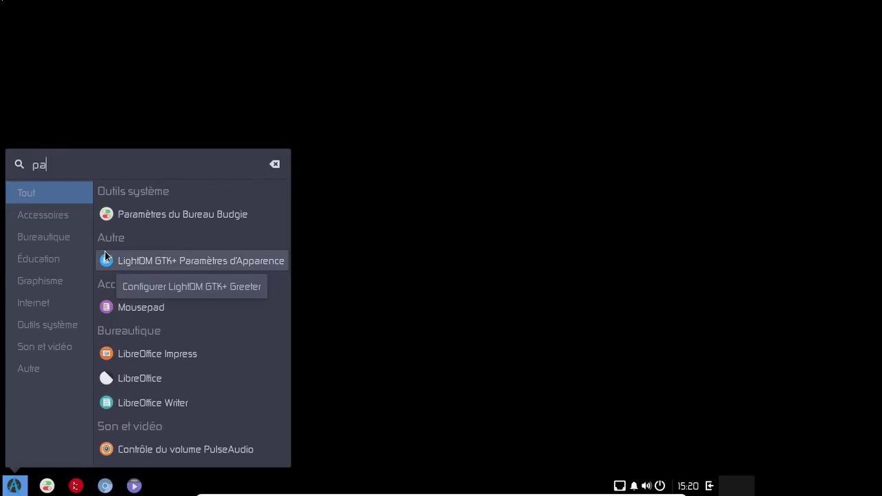
text(r)
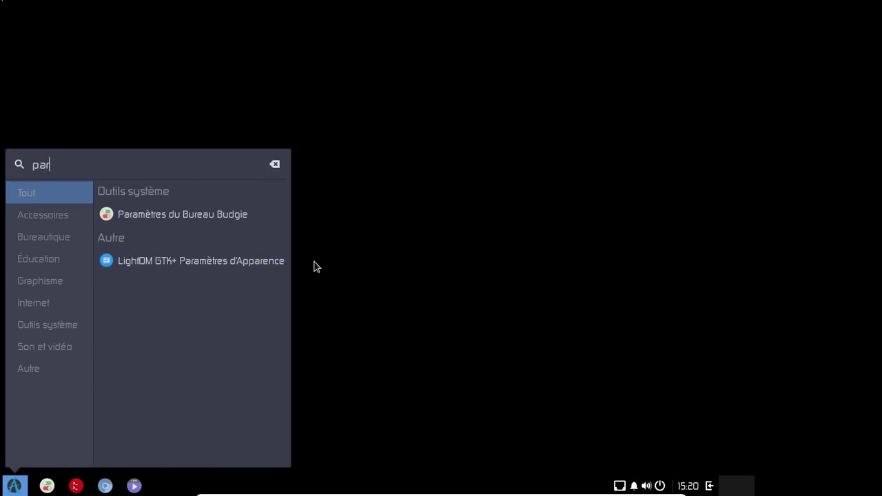
key(BackSpace)
key(BackSpace)
key(BackSpace)
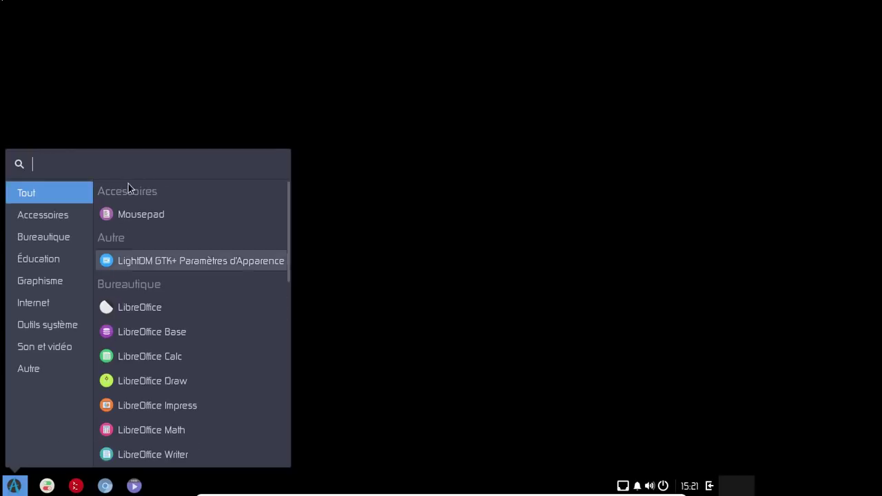
click(379, 301)
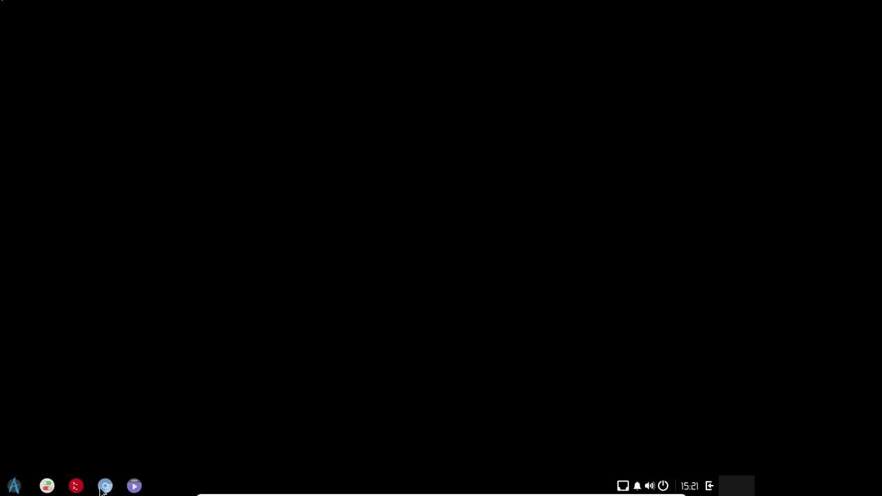
click(14, 486)
Search 'ter' in the application menu and launch Terminator.
text(ter)
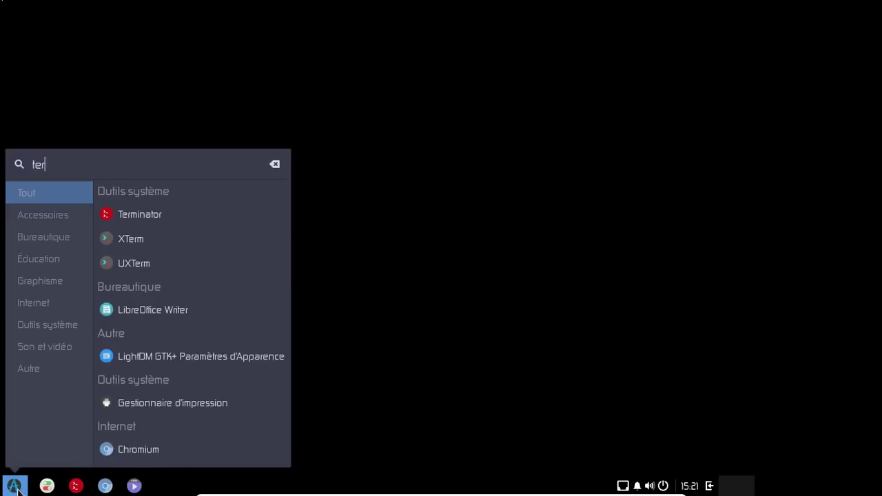
key(Down)
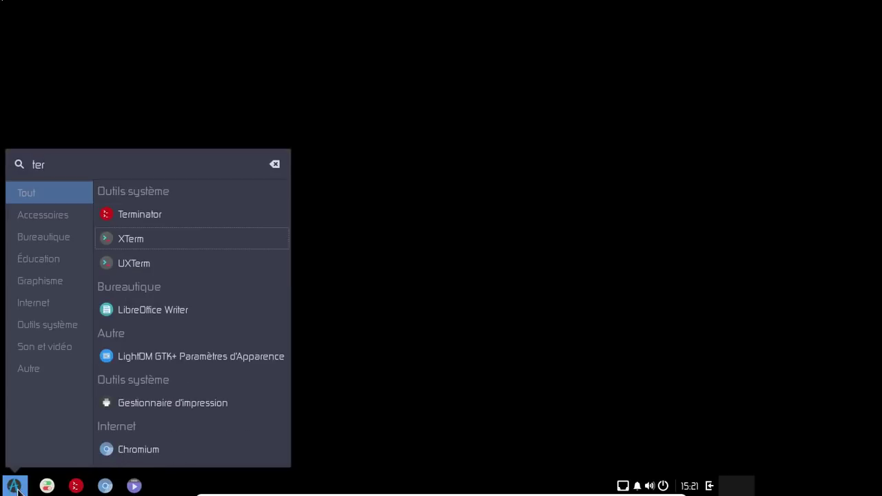
key(Up)
key(Return)
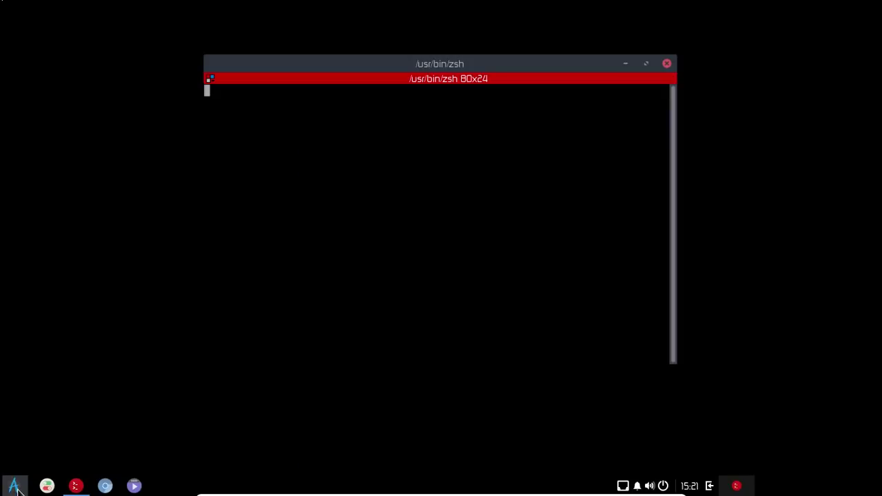
Run 'setxkbmap fr' to switch to the French layout, exit the terminal, and reopen the menu.
text(s)
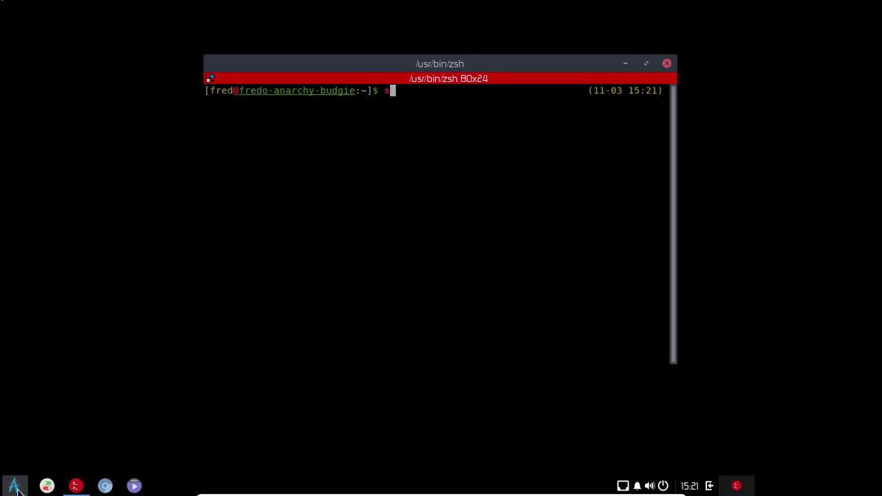
text(etxkbmap fr)
key(Return)
text(exit)
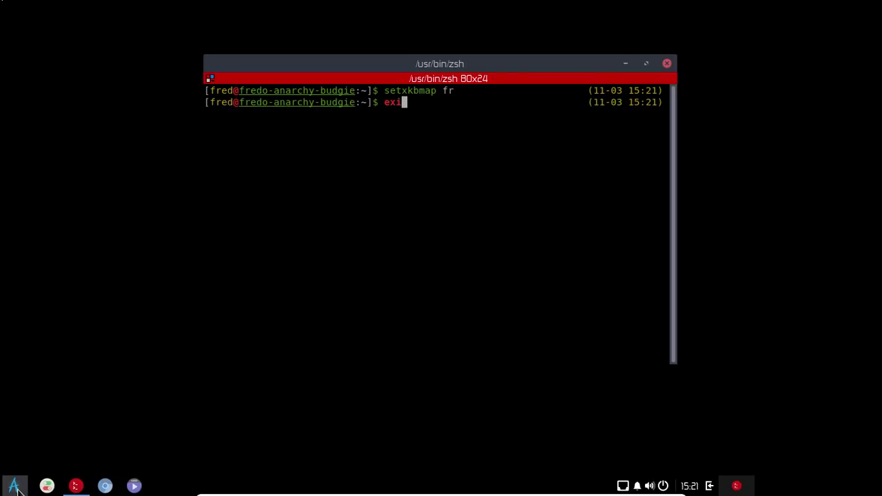
key(Return)
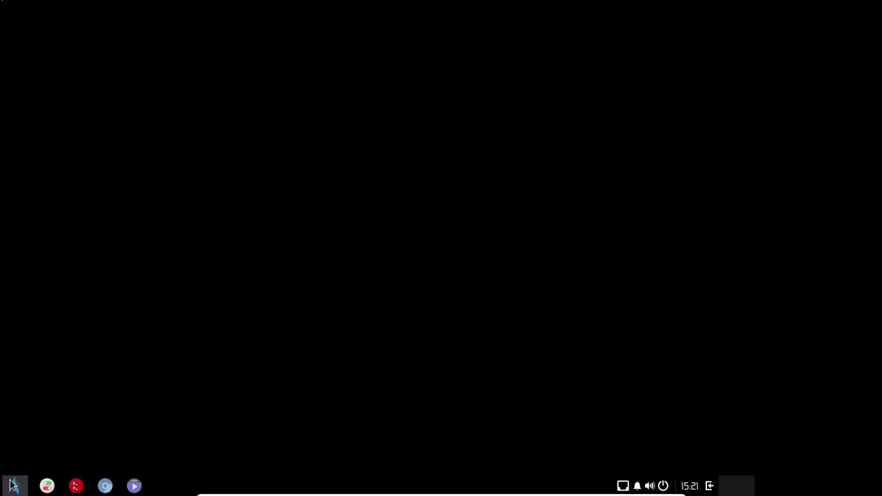
click(12, 485)
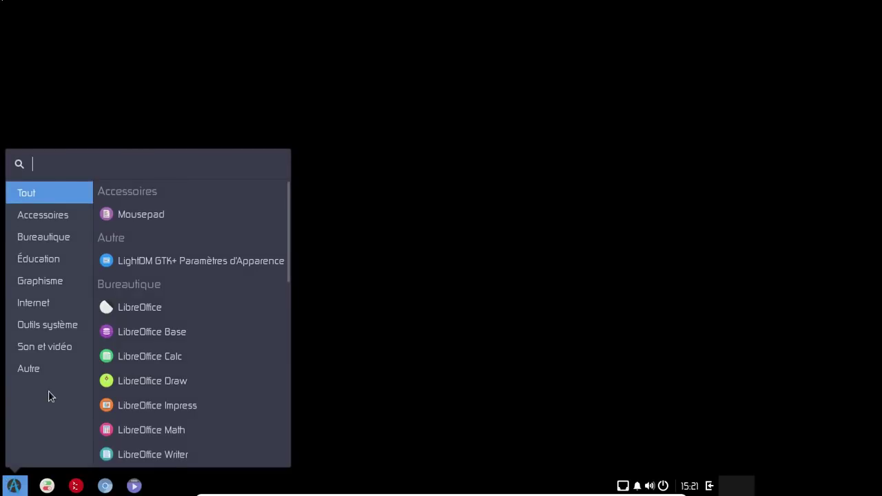
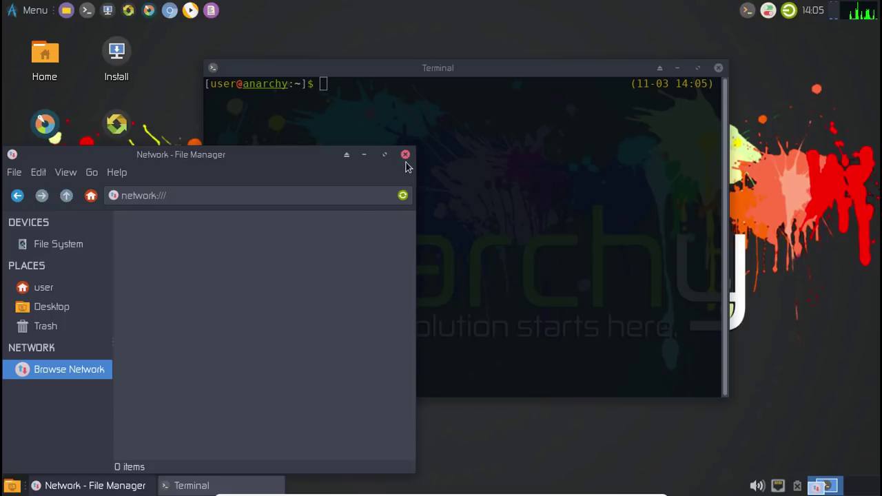
Close the file manager, switch the keyboard to French with setxkbmap fr, and exit the terminal.
click(405, 155)
text(s)
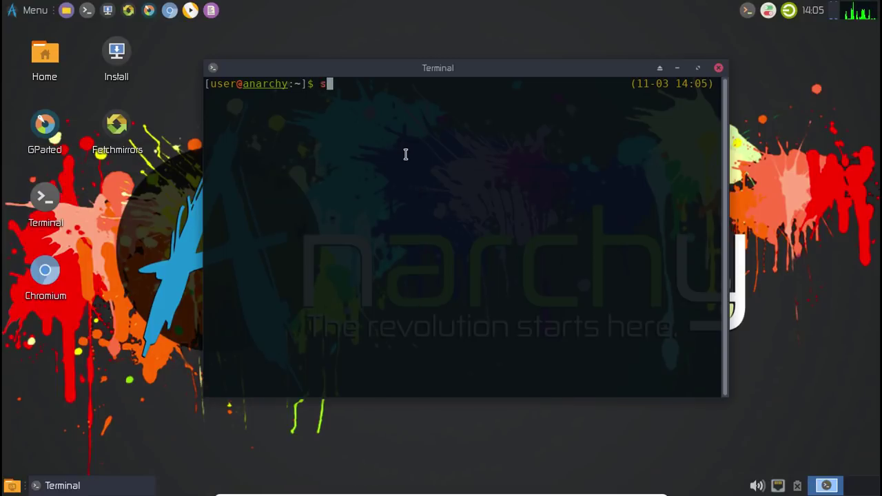
text(etxkbmap fr)
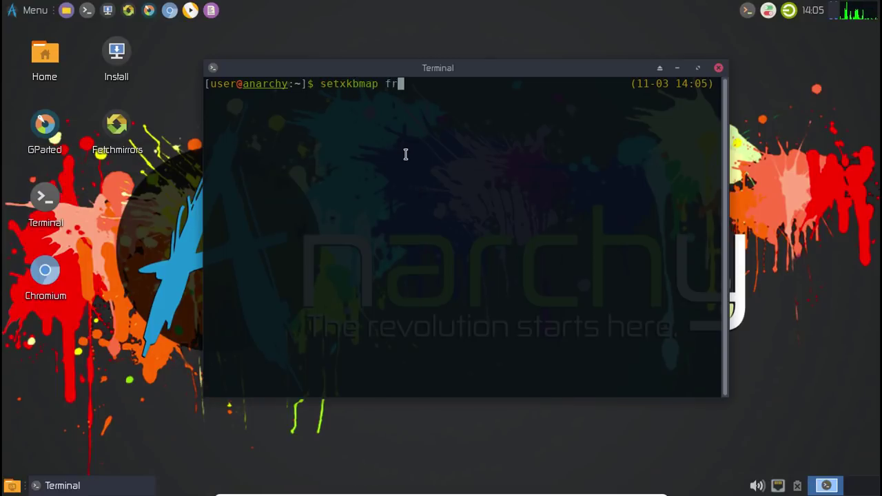
key(Return)
text(exit)
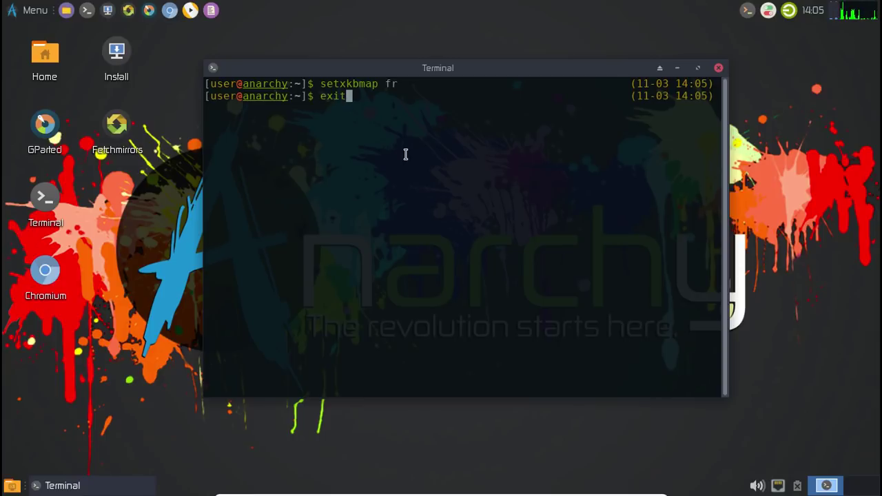
key(Return)
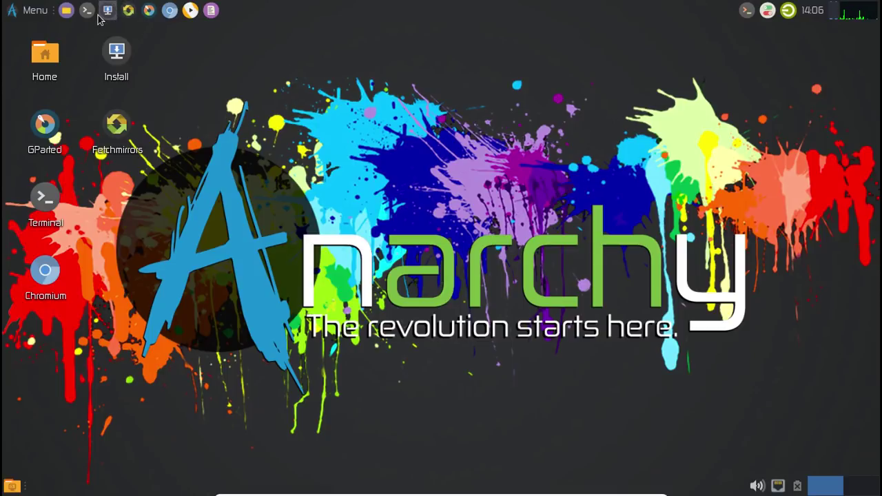
In a new terminal, update the installer with sudo anarchy -u, then start the Anarchy installer.
key(ctrl+alt+t)
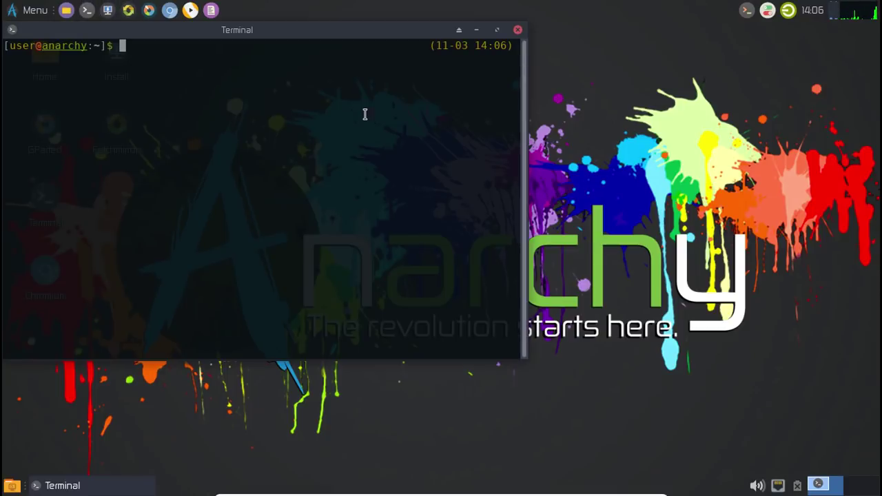
text(sudo anar)
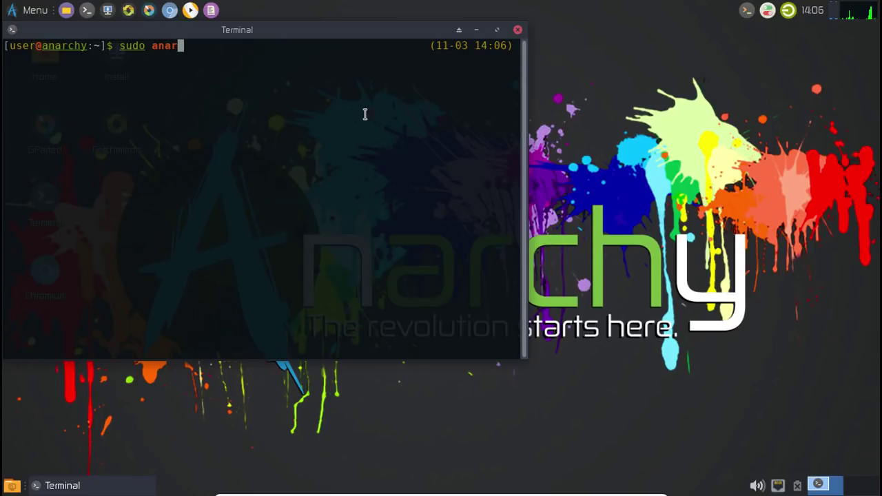
text(chy -)
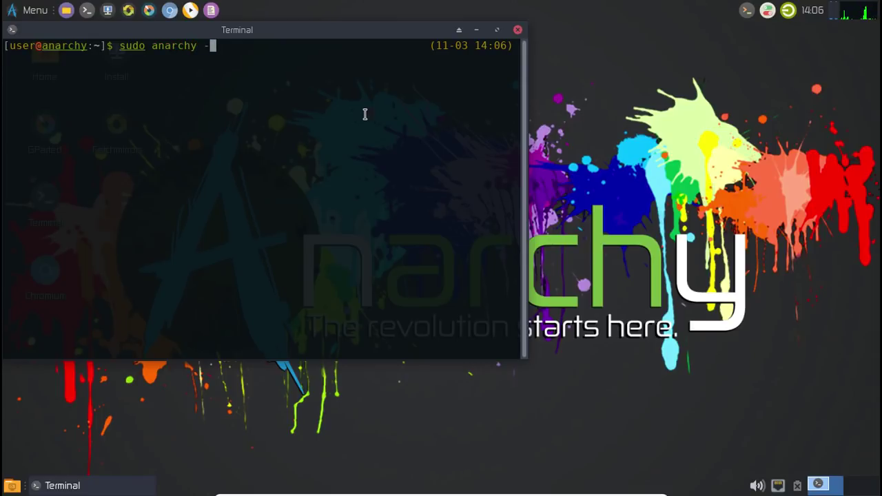
text(u)
key(Return)
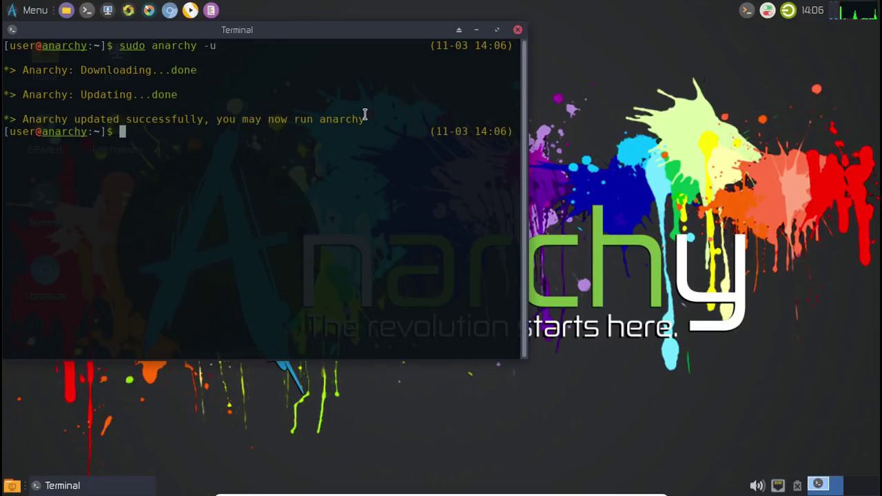
click(518, 30)
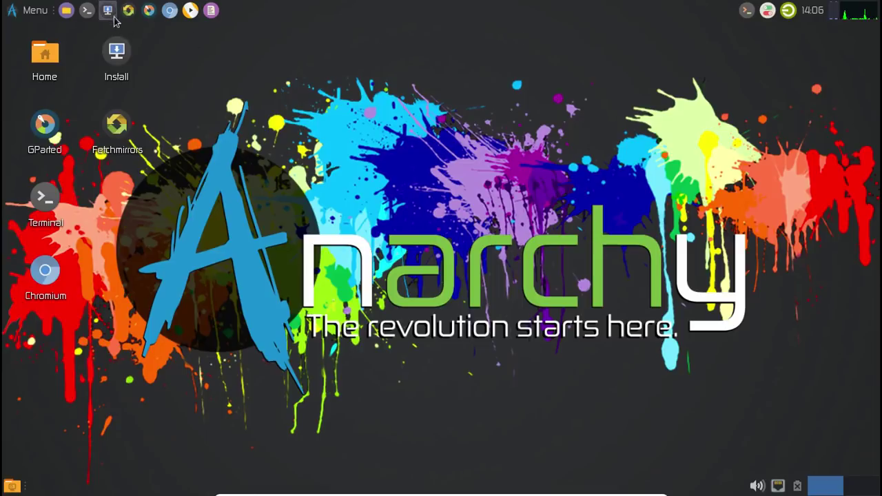
double_click(116, 52)
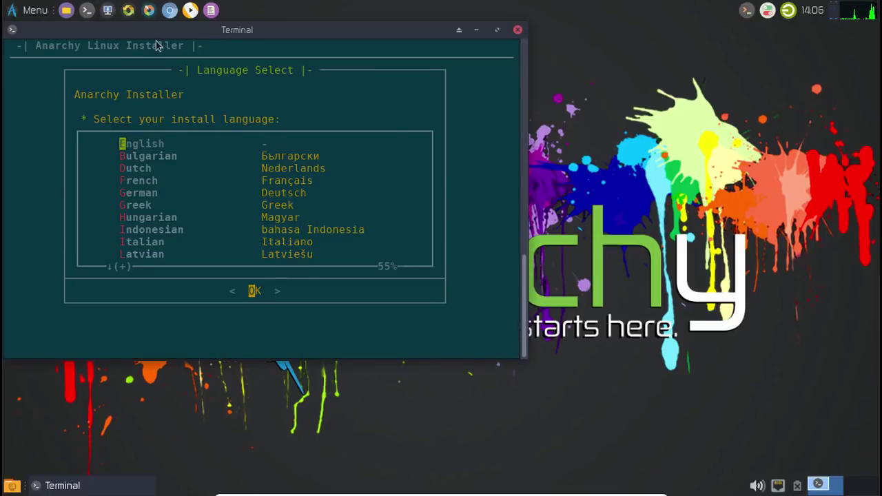
Choose French as the install language and download the mirror list for France.
drag(200, 30, 368, 42)
key(Down)
key(Down)
key(Down)
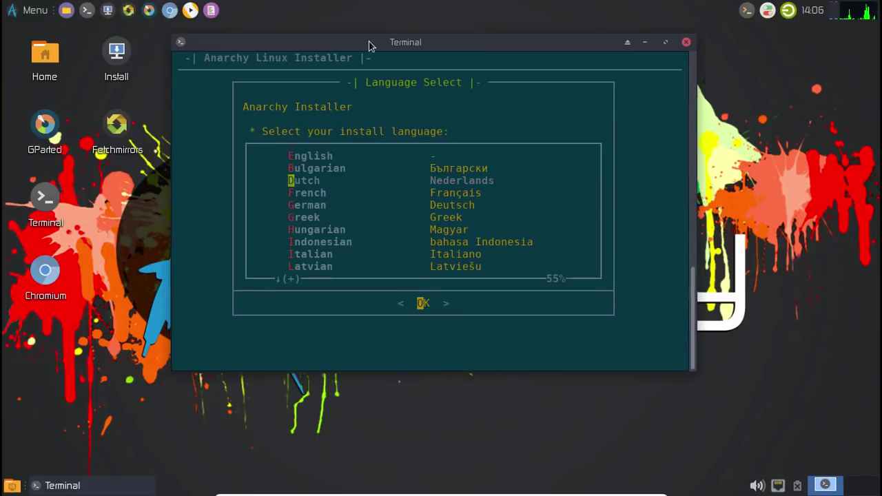
key(Return)
key(Return)
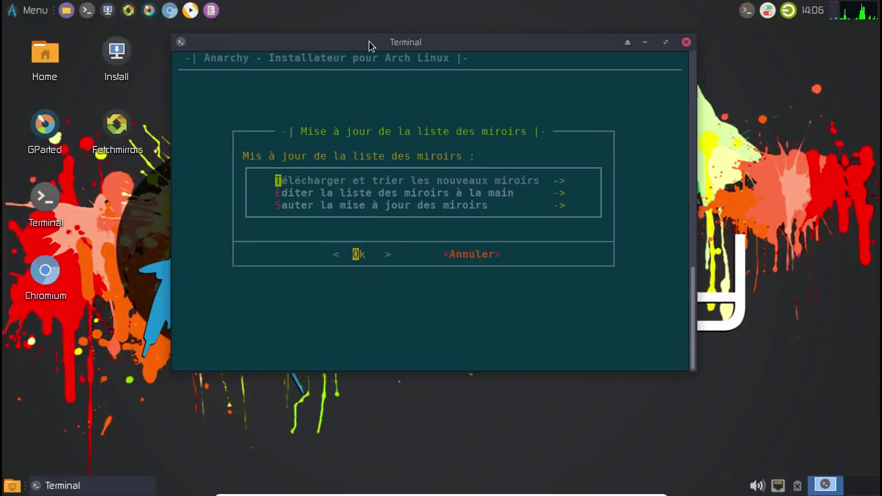
key(Return)
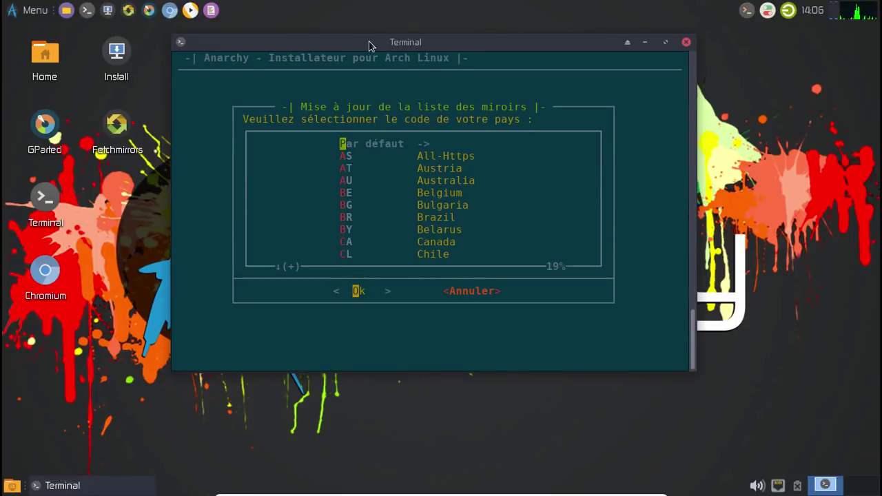
key(f)
key(f)
key(Down)
key(Up)
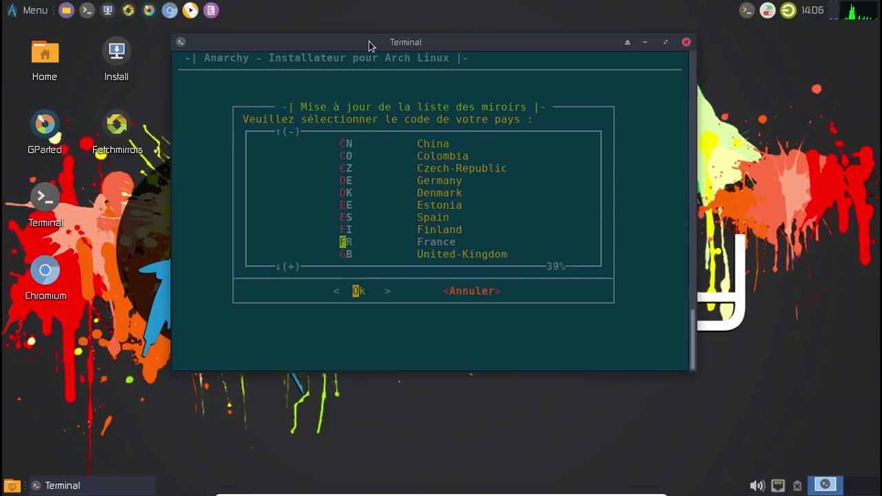
key(Return)
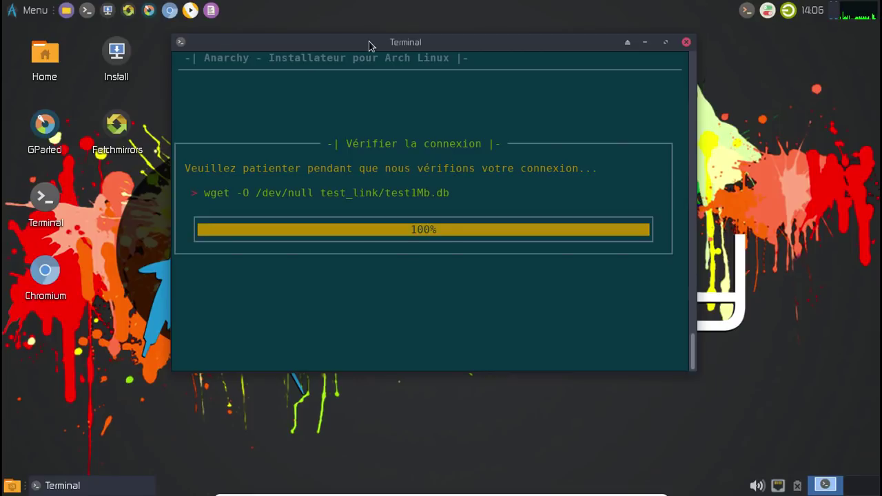
Set the keyboard layout to fr, the locale to fr_FR.UTF-8 and the time zone to Europe/Paris.
key(Down)
key(Down)
key(Down)
key(Down)
key(Down)
key(Down)
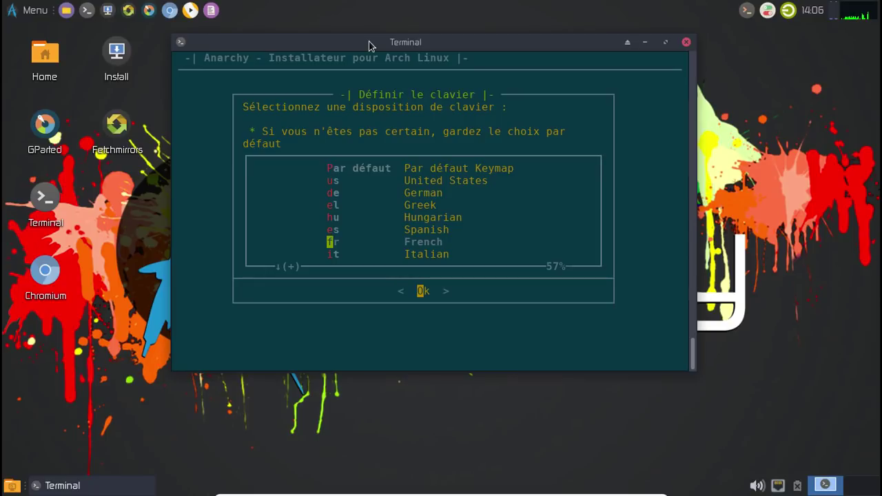
key(Return)
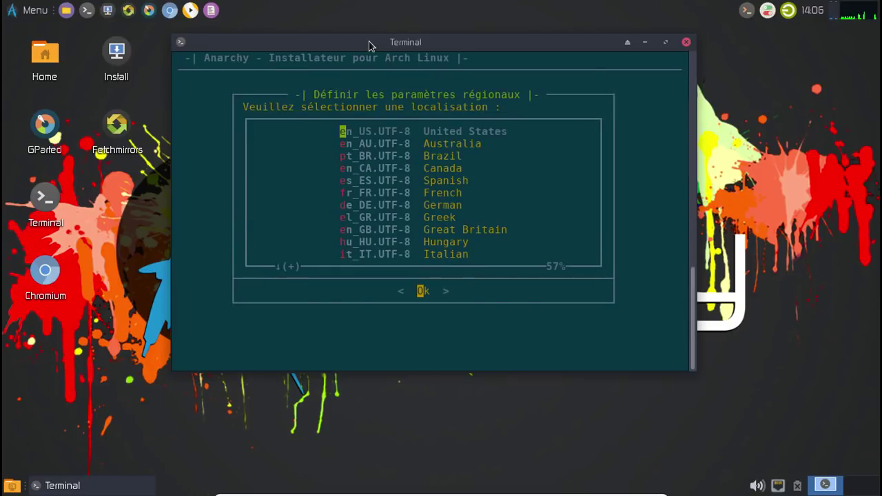
key(f)
key(Return)
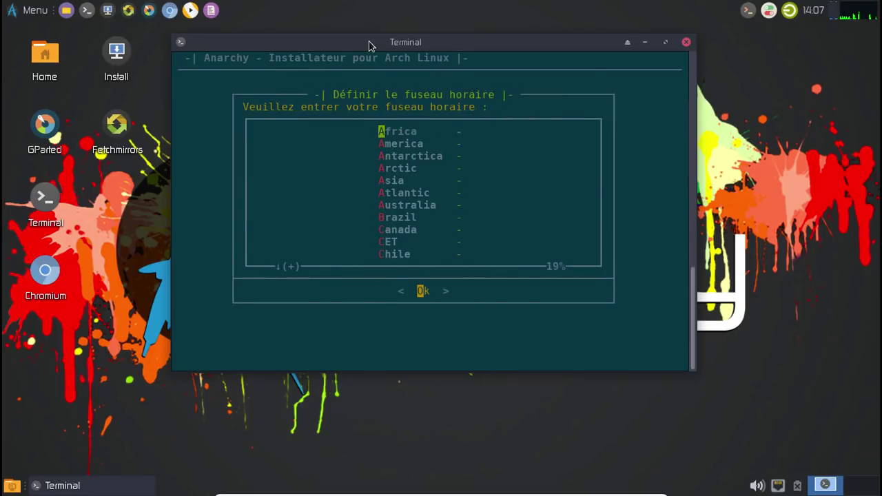
key(e)
key(e)
key(e)
key(e)
key(e)
key(e)
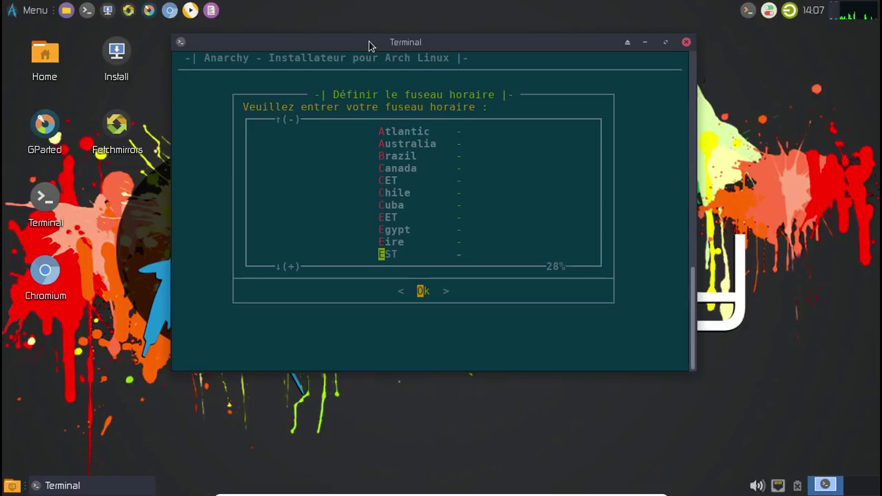
key(e)
key(Return)
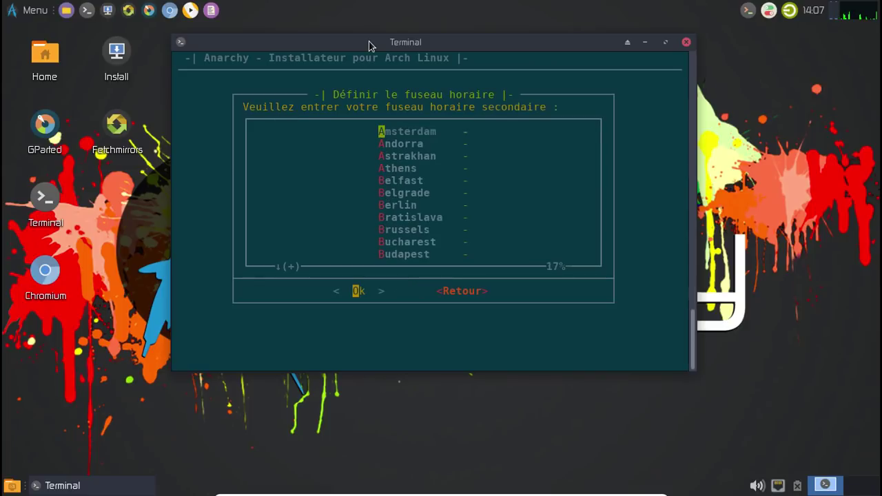
key(p)
key(Return)
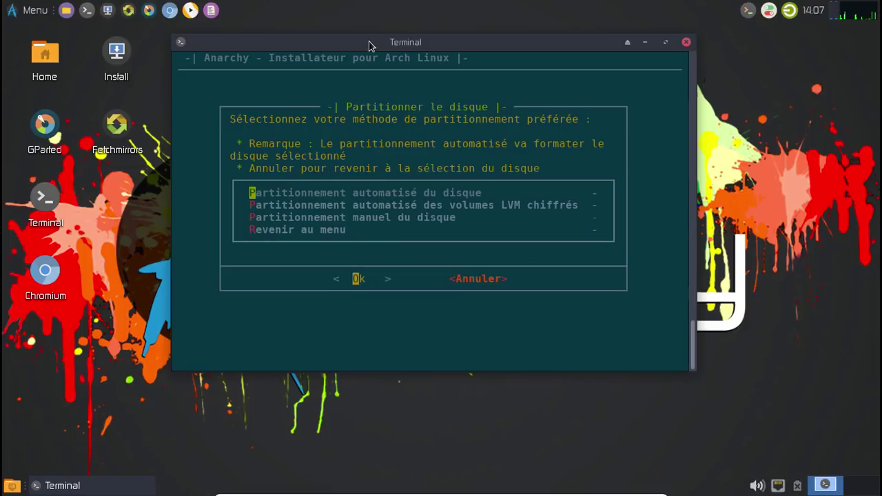
Auto-partition /dev/sda with ext4, a 4G swap space and GPT.
key(Return)
key(Return)
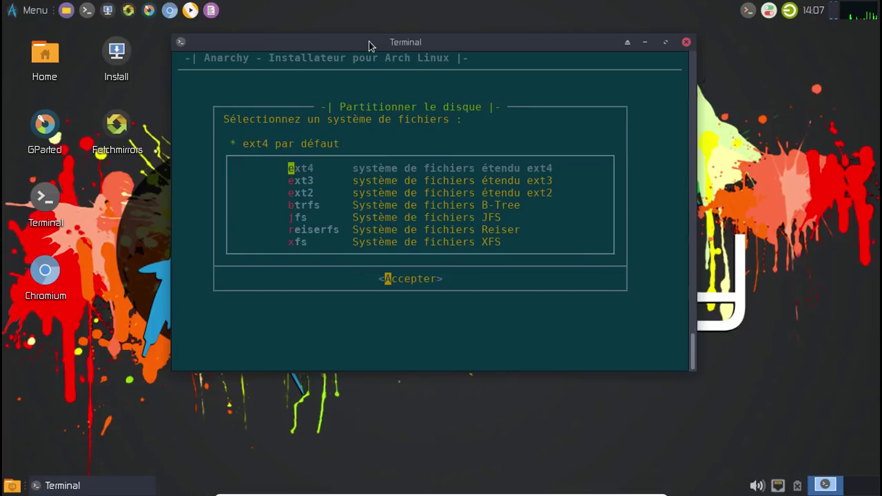
key(Return)
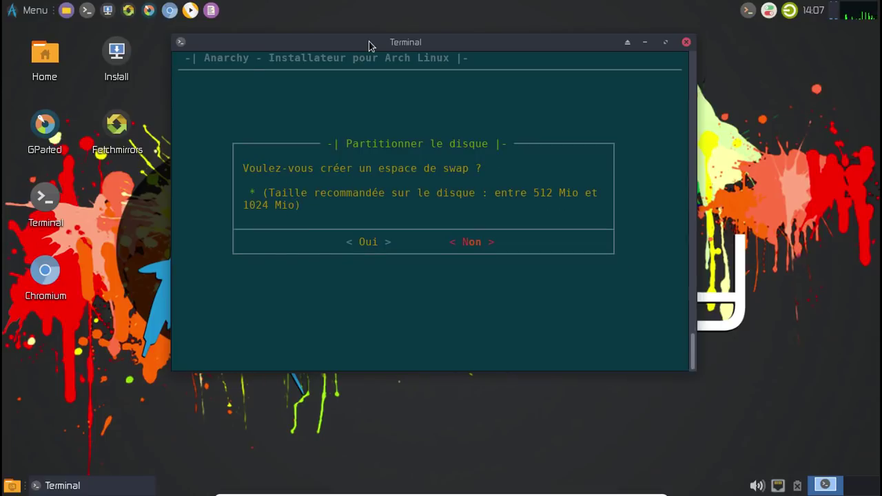
key(Right)
key(Left)
key(Return)
key(BackSpace)
key(BackSpace)
key(BackSpace)
key(BackSpace)
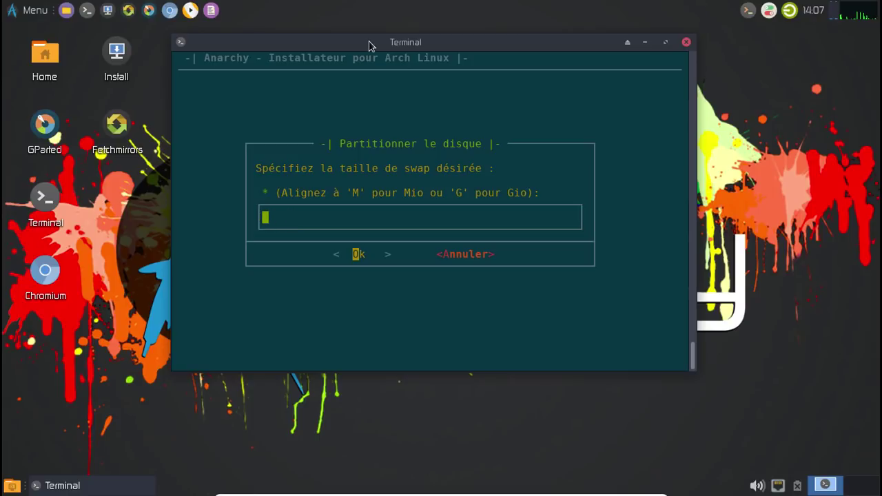
text(4g)
key(BackSpace)
key(BackSpace)
text(4G)
key(Return)
key(Return)
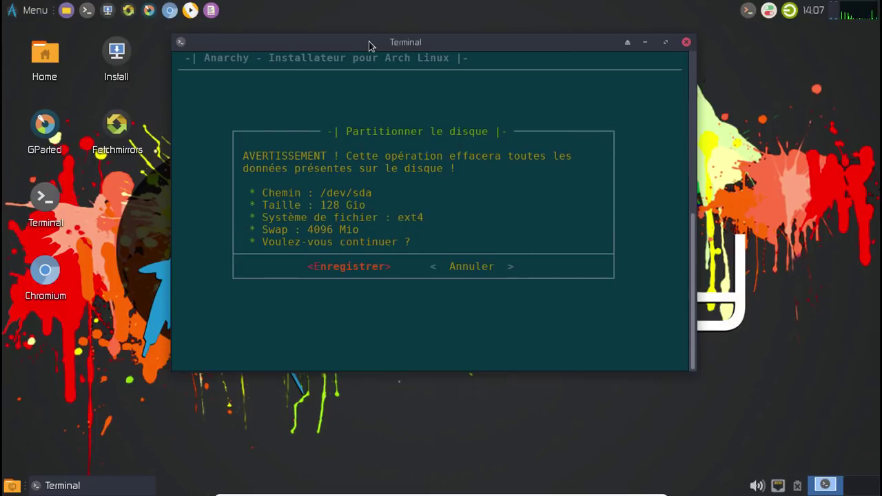
key(Return)
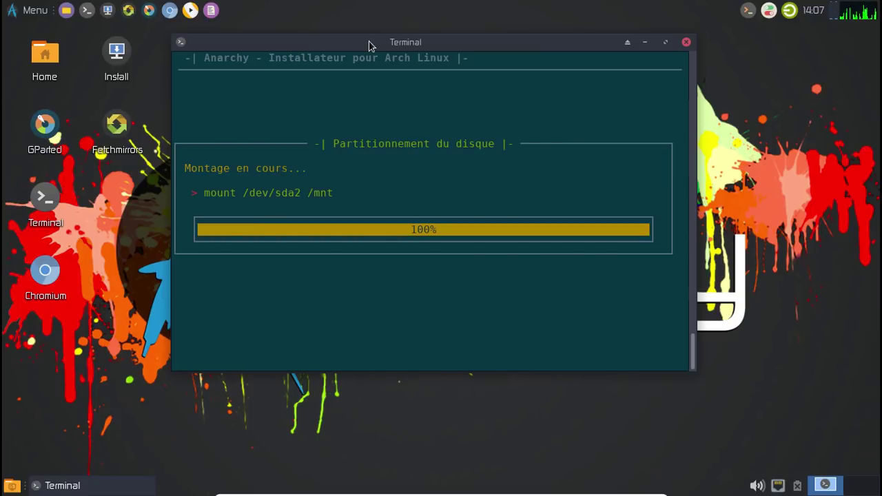
Install Arch-Linux-Base-Devel with zsh as the shell and its default configuration.
key(Down)
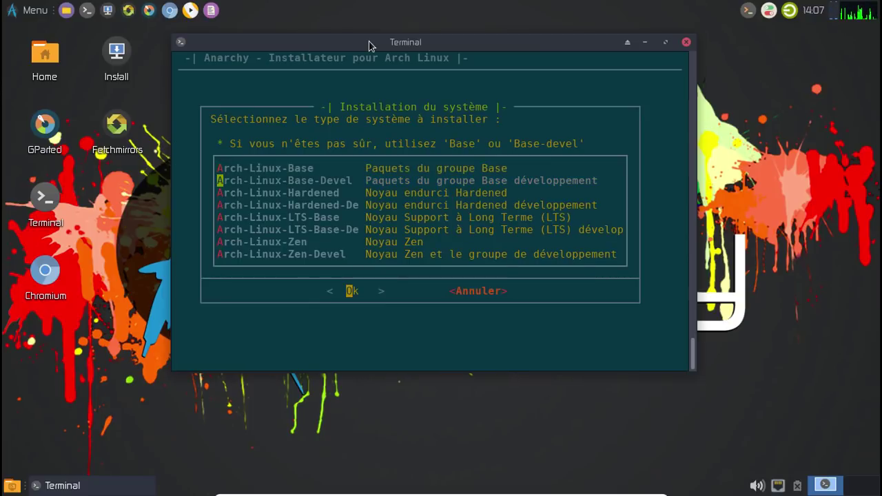
key(Return)
key(z)
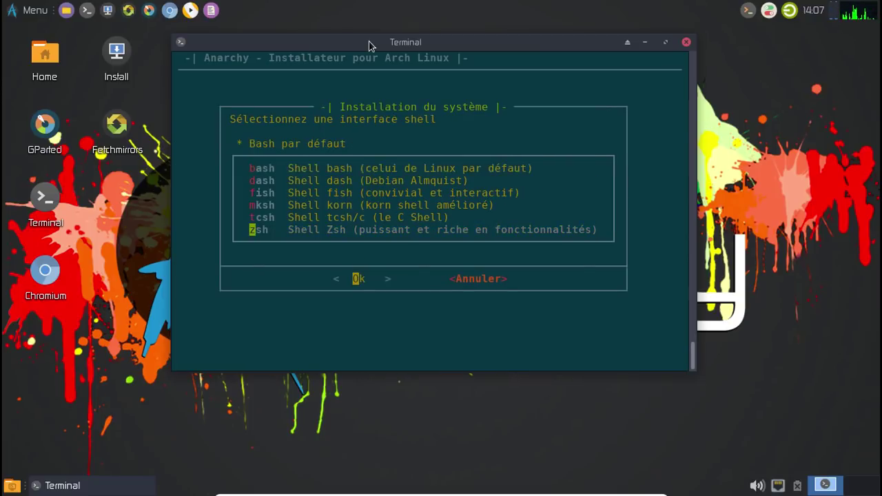
key(Return)
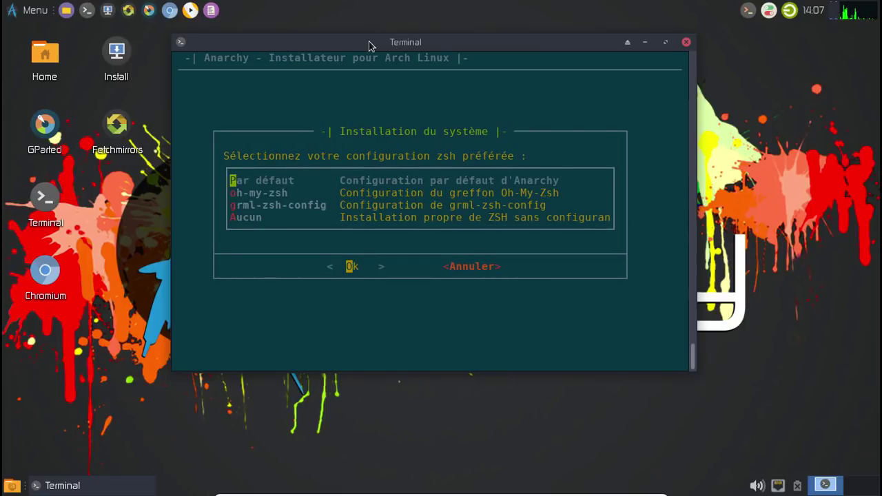
key(Return)
key(Return)
key(Return)
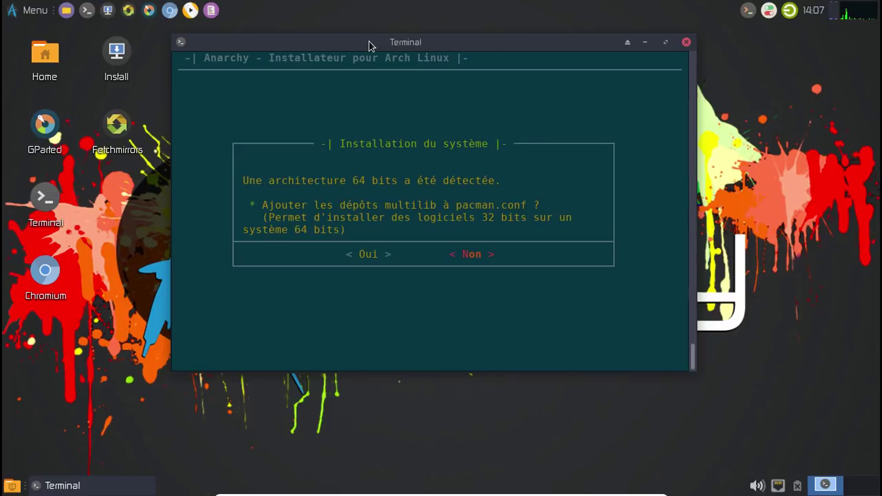
Decline multilib and wifi utilities, enable DHCP at boot, and include PPPoE support.
key(Left)
key(Right)
key(Return)
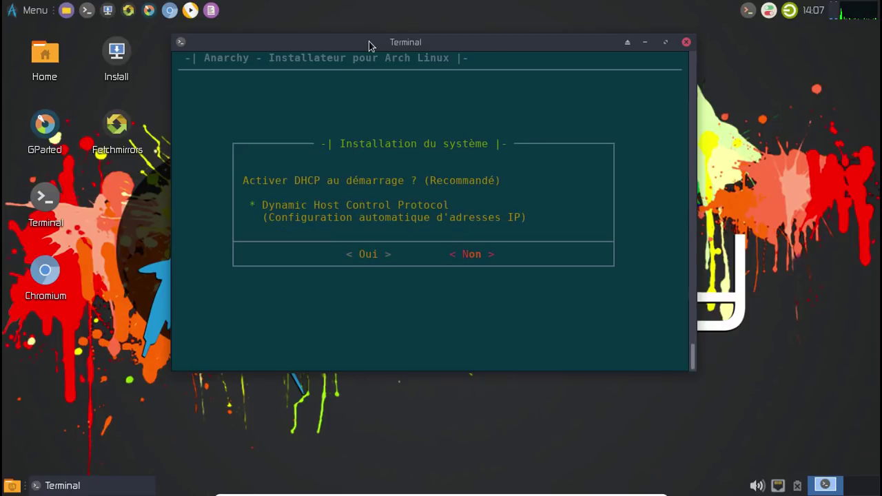
key(Return)
key(Right)
key(Return)
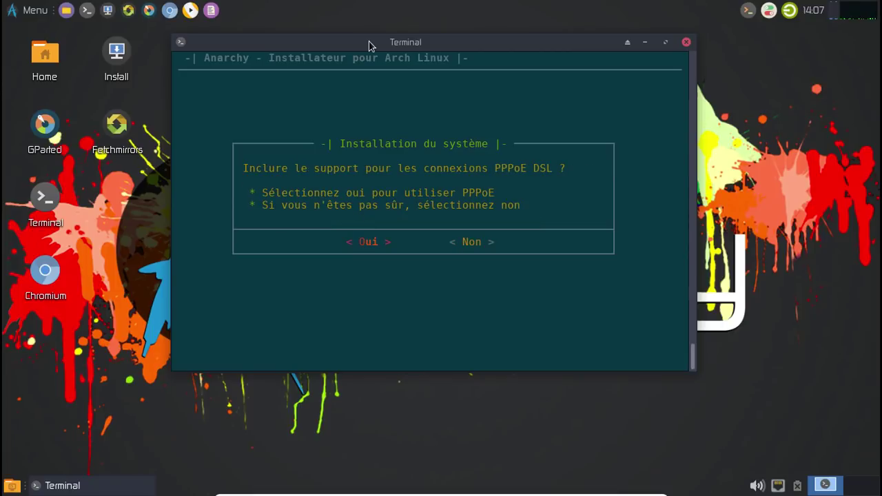
key(Return)
key(Return)
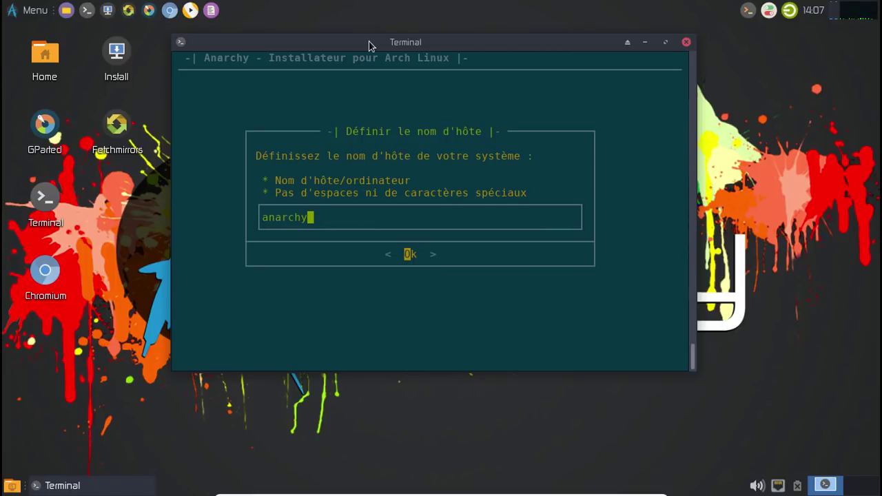
Edit the hostname, adding a prefix and a '-pc' suffix.
key(Home)
text(fredo)
text(-)
key(End)
text(-pc)
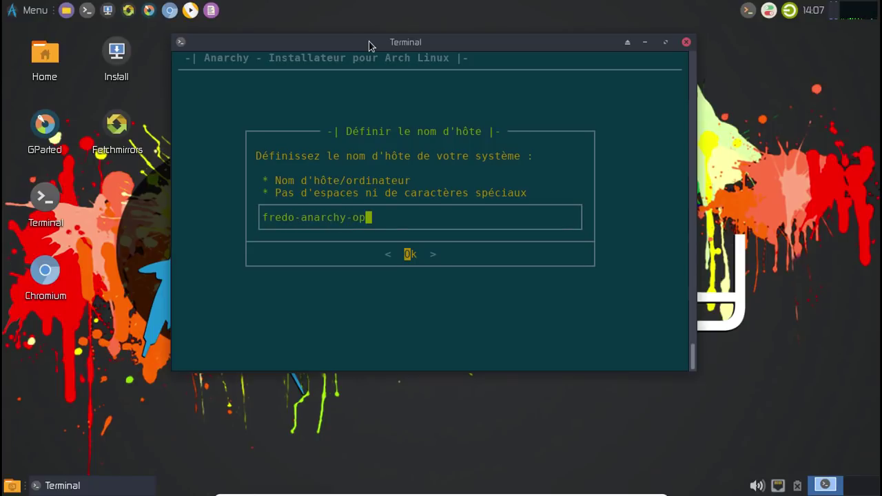
key(BackSpace)
key(BackSpace)
key(BackSpace)
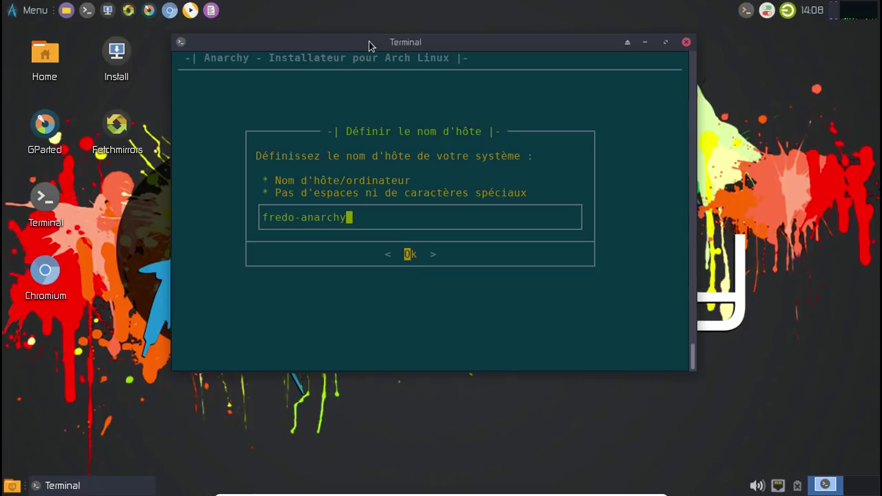
key(Return)
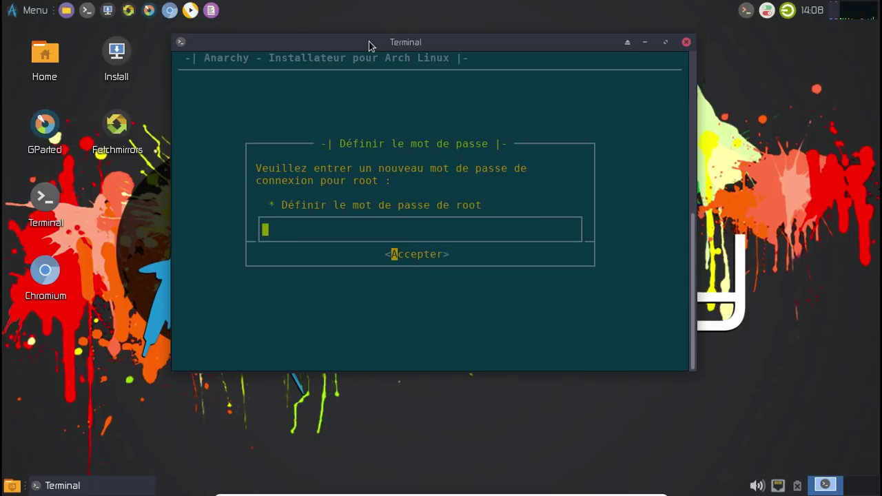
Enter and confirm the root password.
text(********)
key(Return)
text(***)
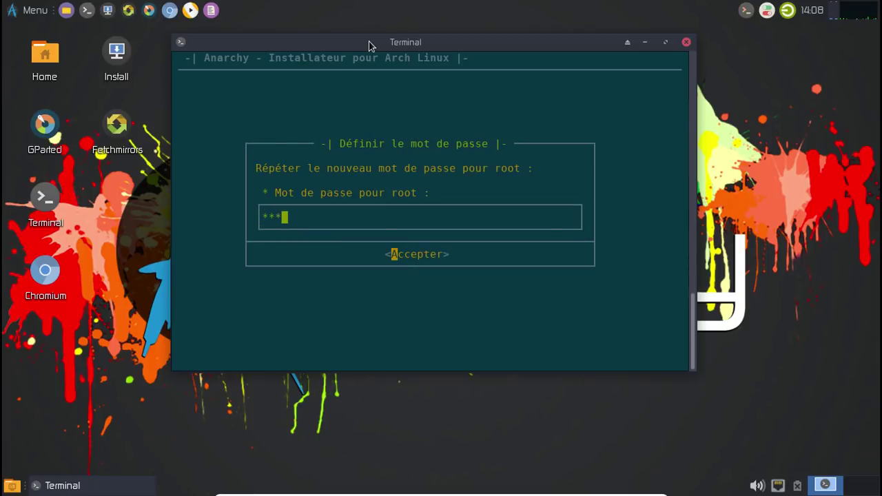
text(*****)
key(Return)
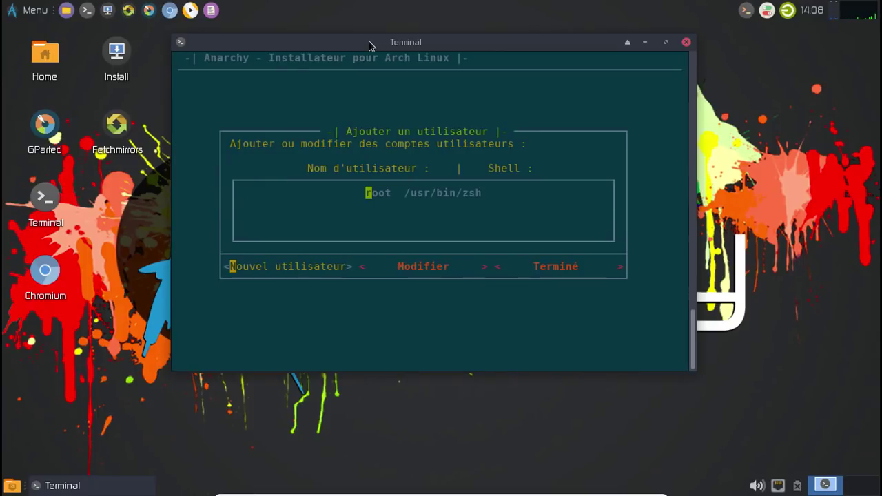
Add a new user account with its username and full name.
key(Return)
text(fred)
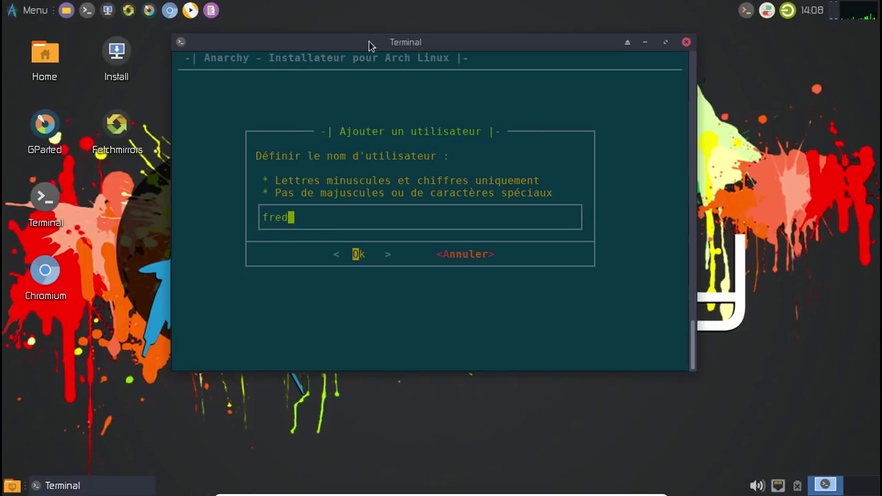
key(Return)
text(FRed)
key(BackSpace)
key(BackSpace)
key(BackSpace)
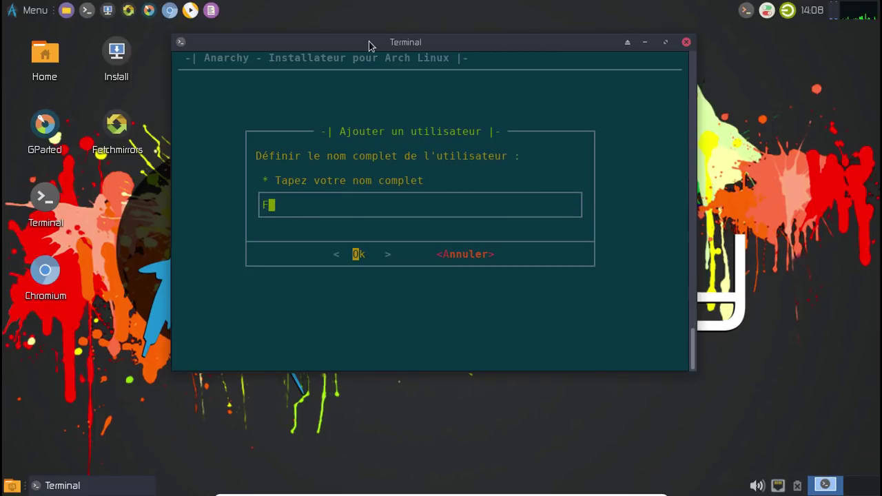
text(rederic Bezies)
key(Return)
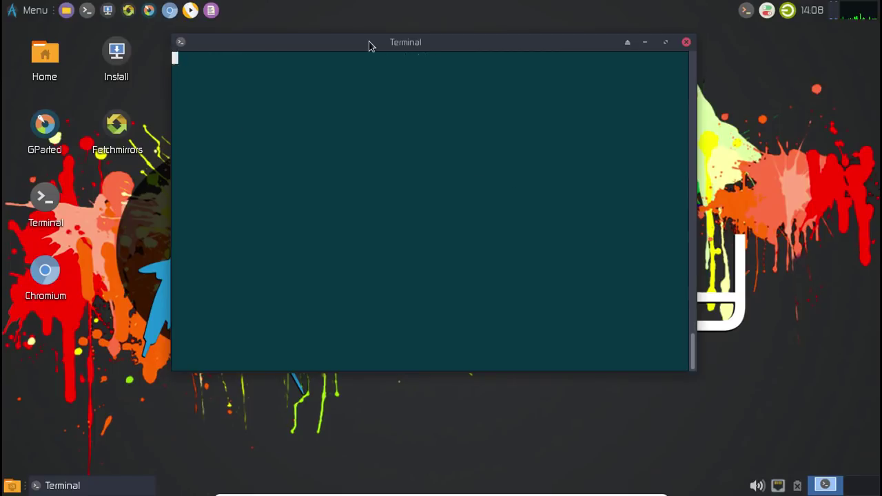
Set and confirm the new user's password and grant administrator rights.
text(****)
key(BackSpace)
key(BackSpace)
key(BackSpace)
key(BackSpace)
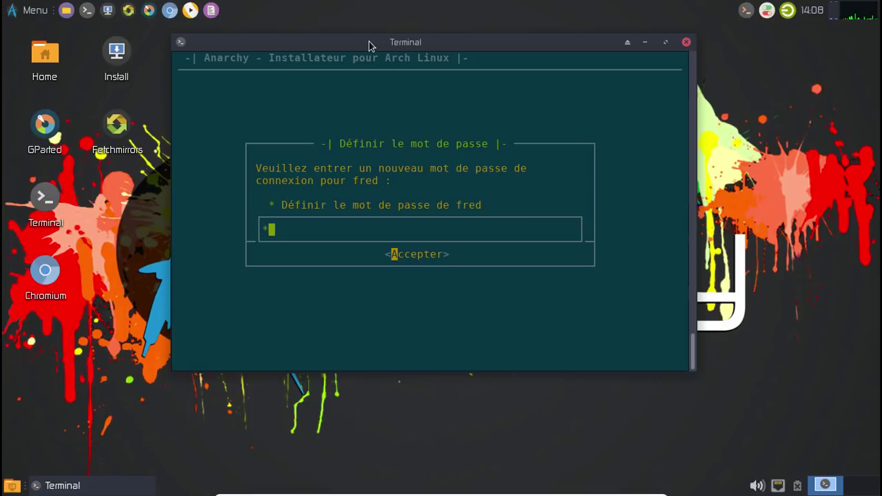
text(*****)
key(Return)
text(*****)
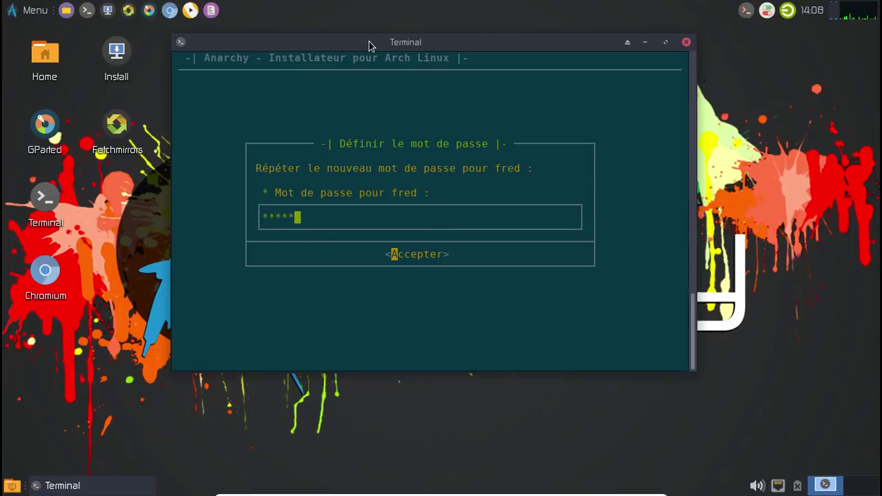
key(Return)
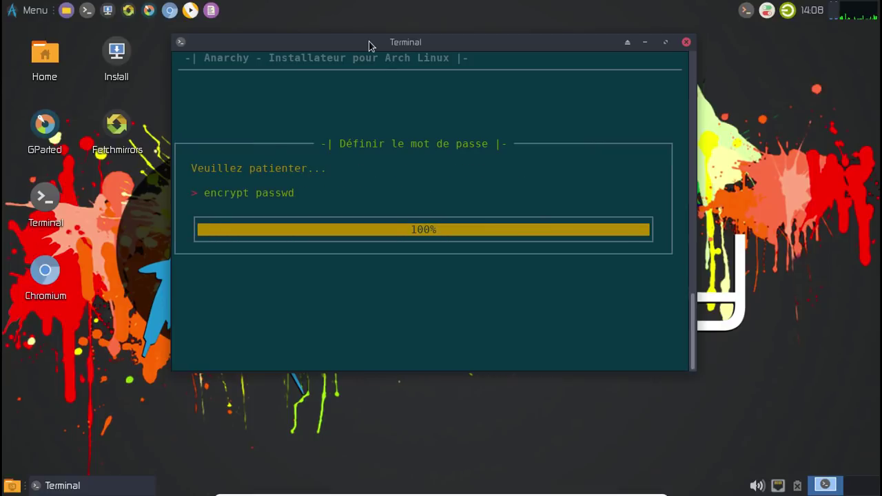
key(Left)
key(Return)
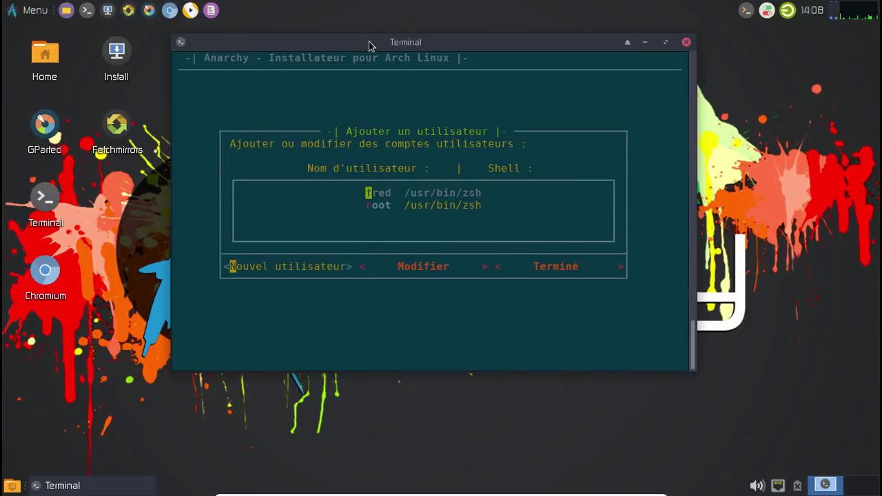
key(Left)
Finish the user list and choose to install a desktop environment.
key(Return)
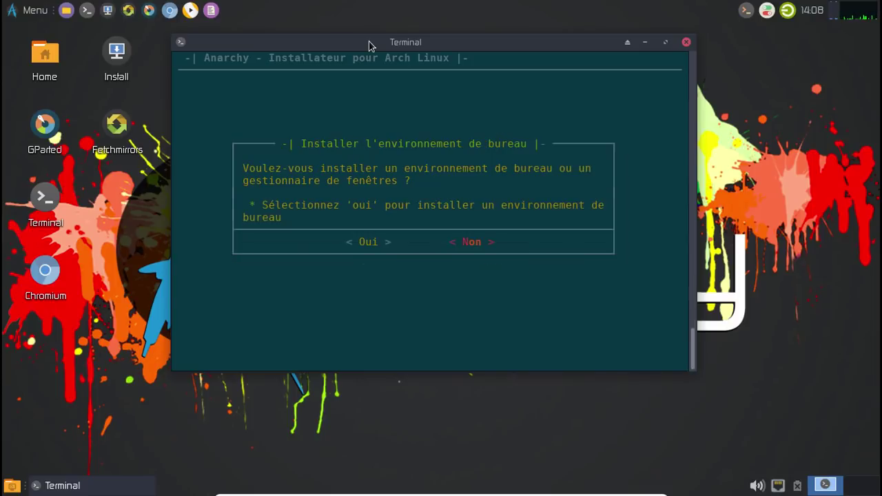
key(Left)
key(Return)
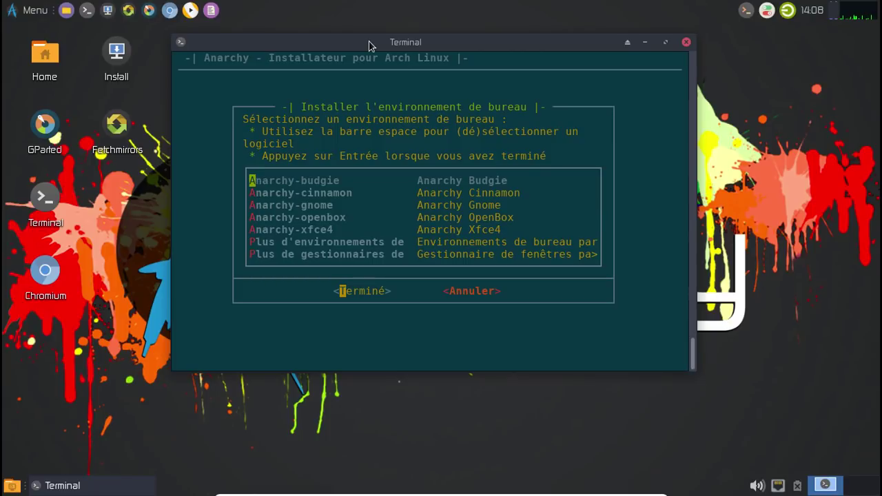
Browse the extra desktop environment and window manager lists, then return to the menu.
key(Down)
key(Down)
key(Down)
key(Down)
key(Down)
key(Down)
key(Up)
key(Return)
key(Down)
key(Down)
key(Down)
key(Down)
key(Down)
key(Down)
key(Down)
key(Down)
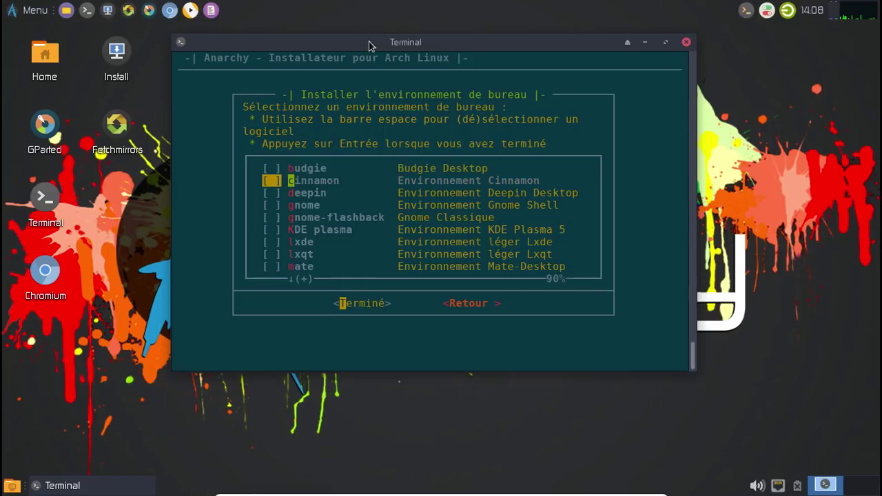
key(Down)
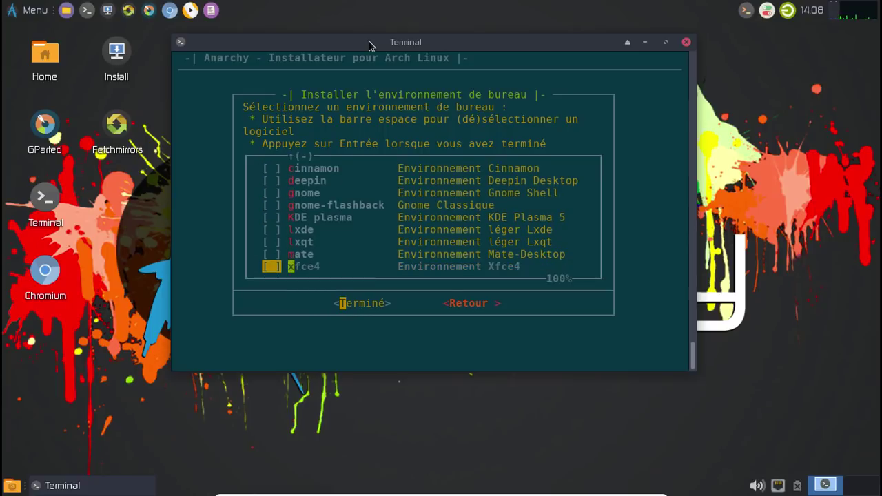
key(Tab)
key(Return)
key(Down)
key(Down)
key(Down)
key(Down)
key(Down)
key(Down)
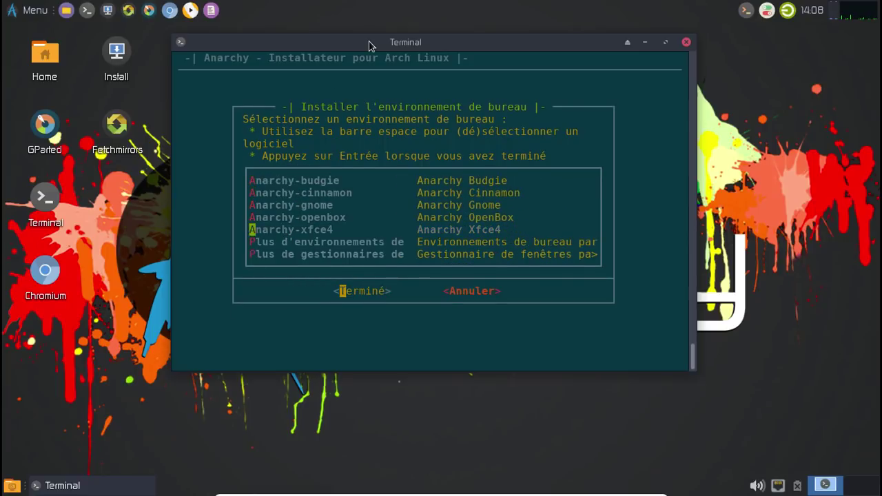
key(Return)
key(Down)
key(Down)
key(Down)
key(Down)
key(Down)
key(Down)
key(Down)
key(Down)
key(Down)
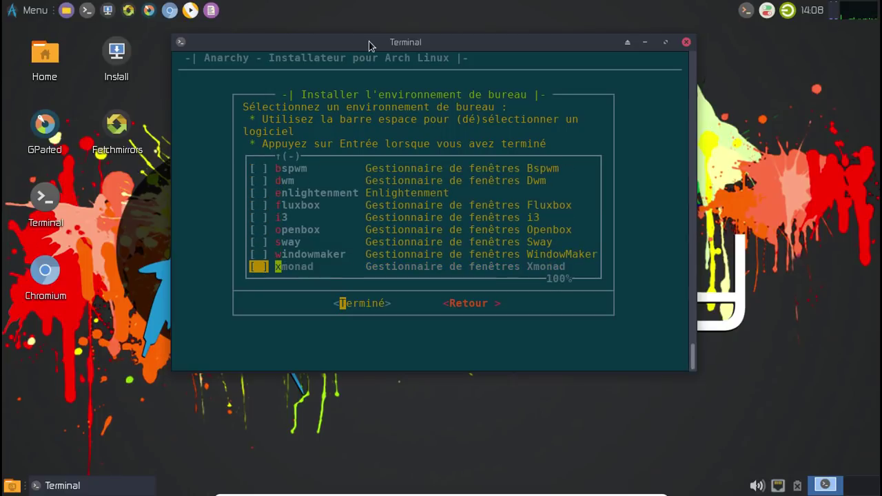
key(Up)
key(Up)
key(Up)
key(Up)
key(Up)
key(Up)
key(Up)
key(Up)
key(Up)
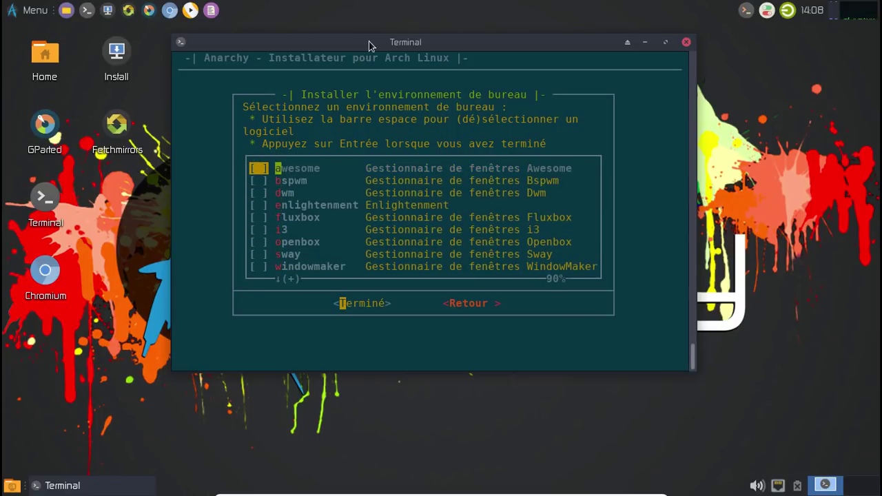
key(Tab)
key(Return)
Select mate from the extra desktop environments list.
key(Down)
key(Down)
key(Down)
key(Down)
key(Down)
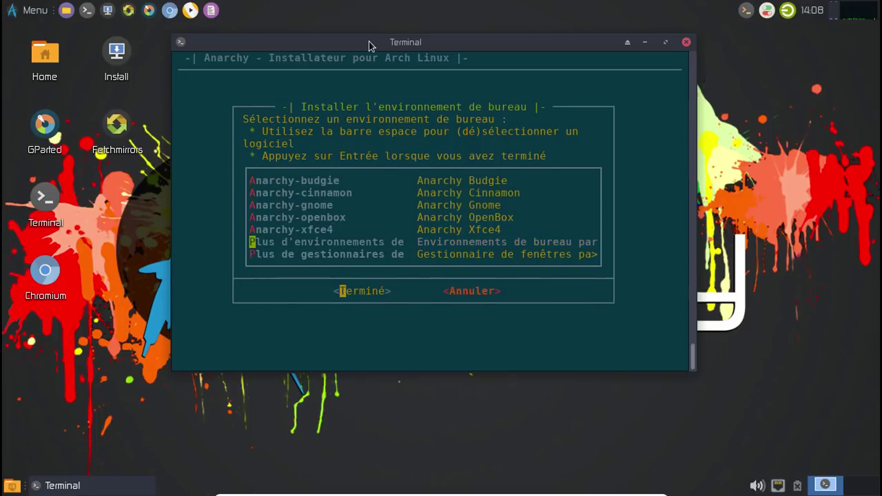
key(Return)
key(Down)
key(Down)
key(Down)
key(Down)
key(Down)
key(Down)
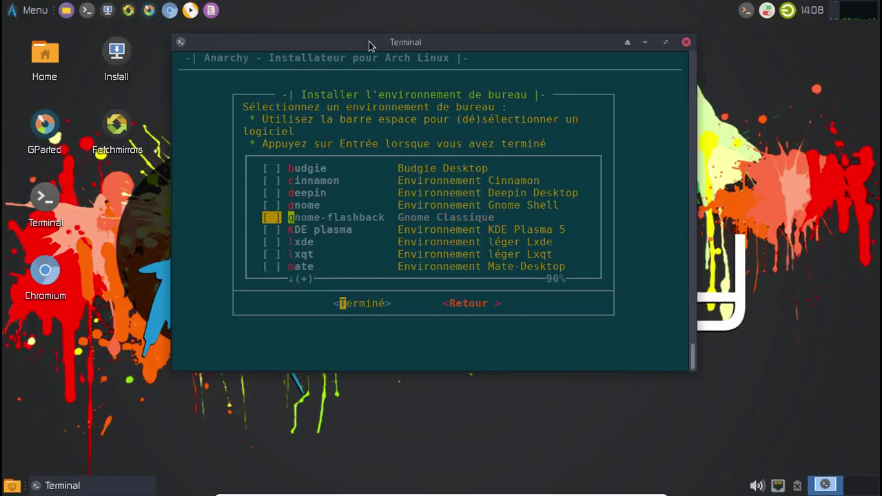
key(Down)
key(Down)
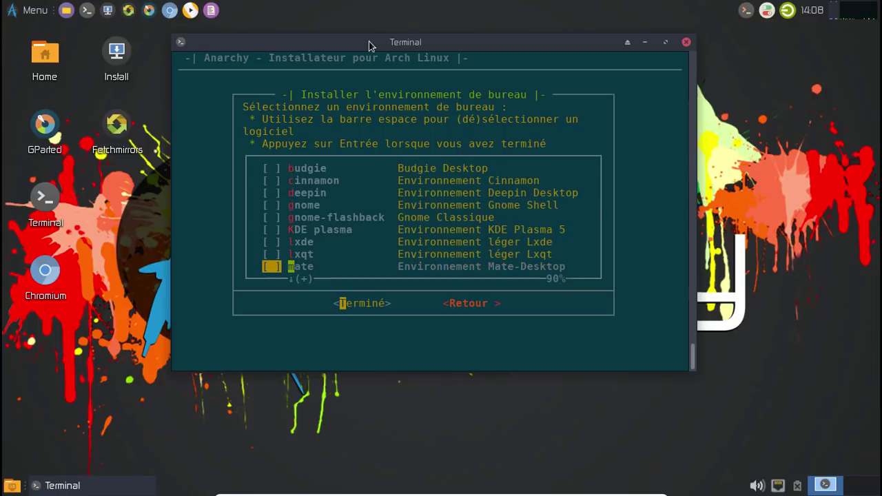
key(Up)
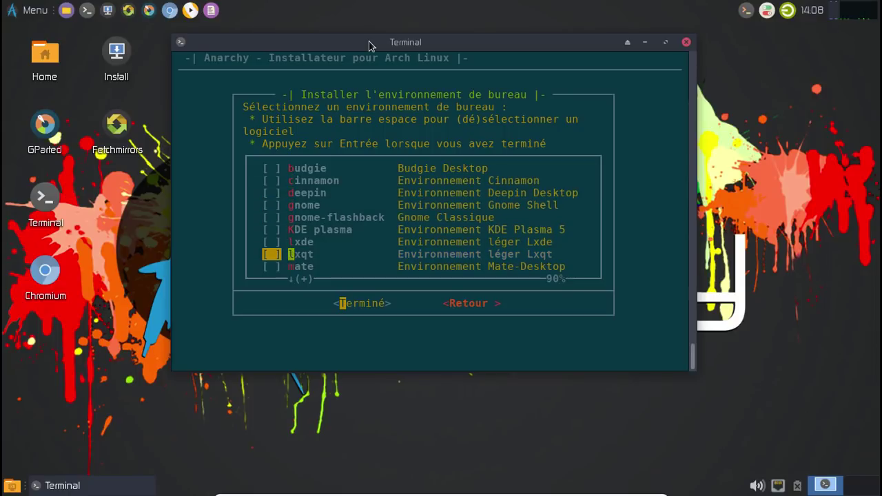
key(Down)
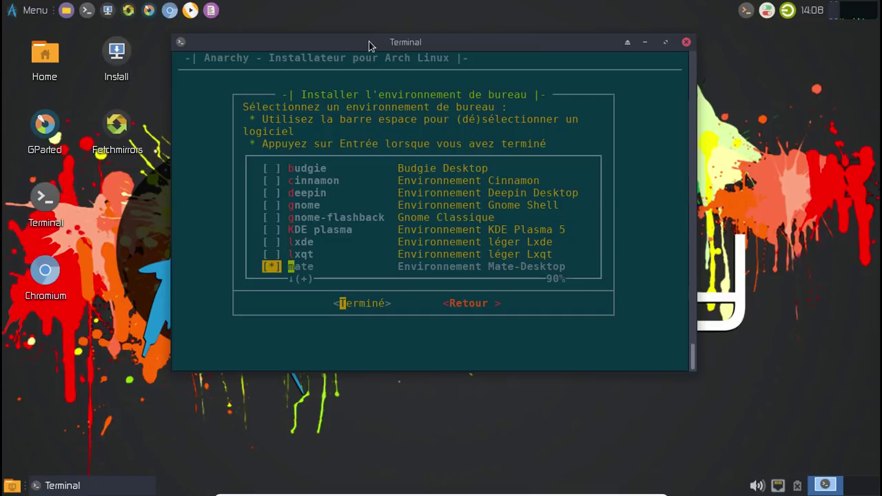
key(Return)
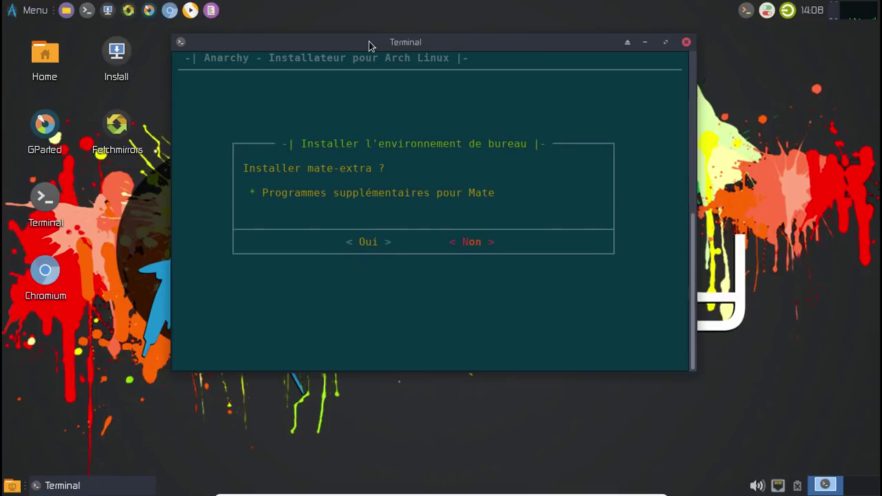
Answer the mate-extra, VirtualBox and touchpad questions, and choose lightdm as login manager.
key(Return)
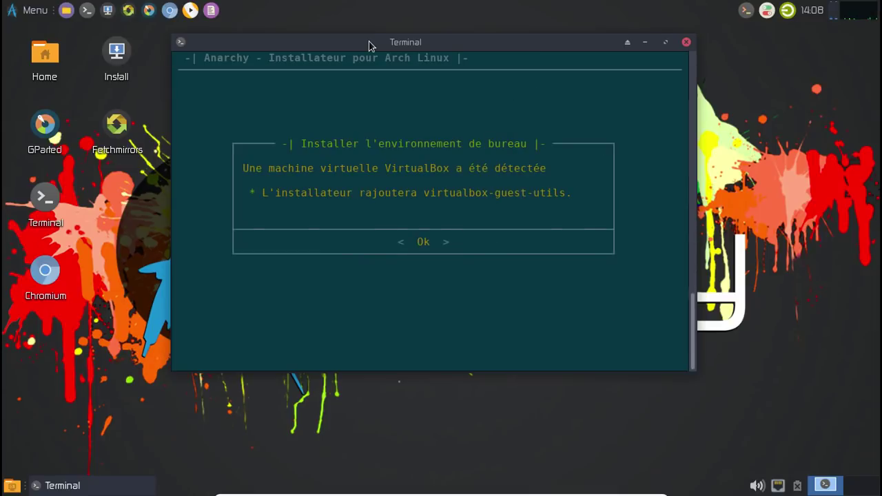
key(Return)
key(Return)
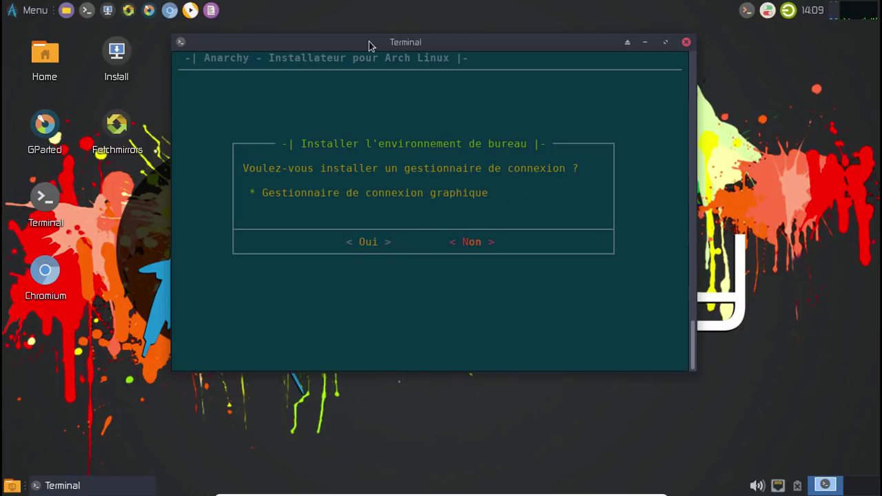
key(Return)
key(Return)
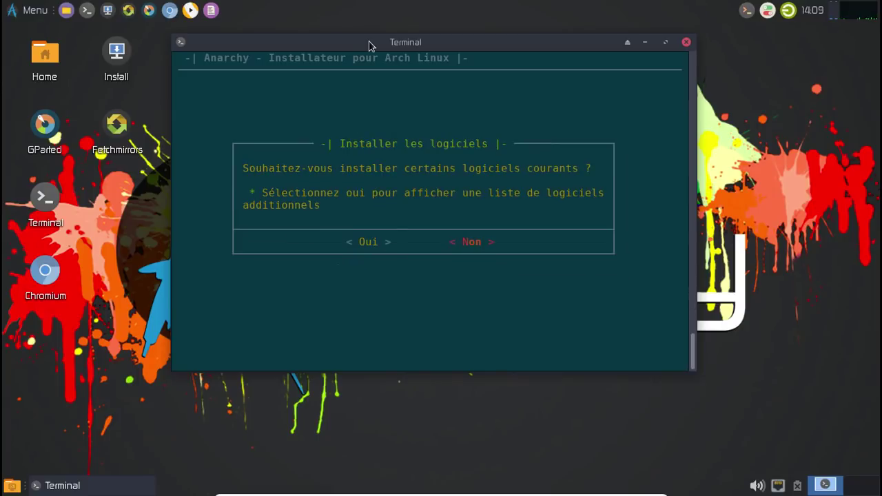
key(Return)
Mark pacaur and pamac-aur in the common software list and add the five packages.
key(Return)
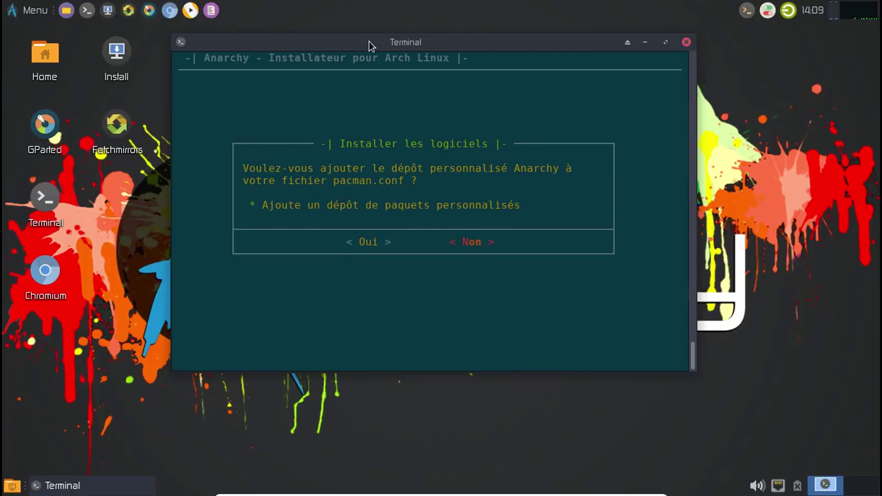
key(Return)
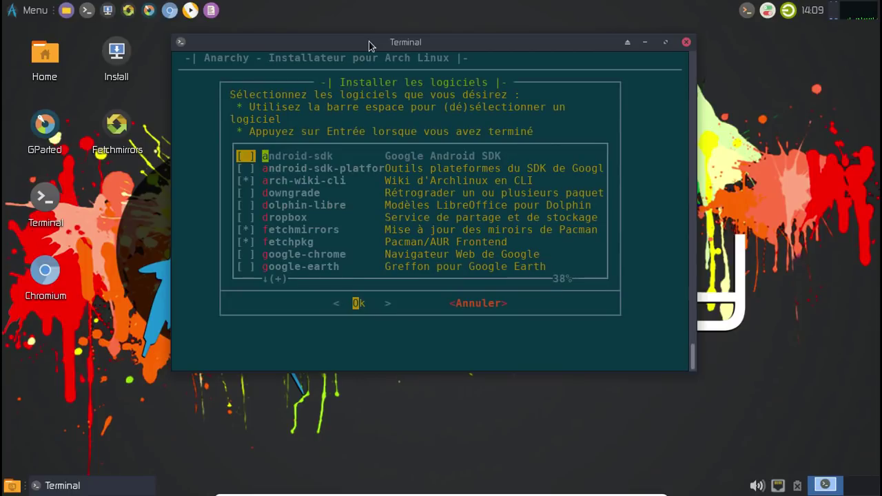
key(Down)
key(Down)
key(Down)
key(Down)
key(Down)
key(Down)
key(Down)
key(Down)
key(Down)
key(Down)
key(Down)
key(Down)
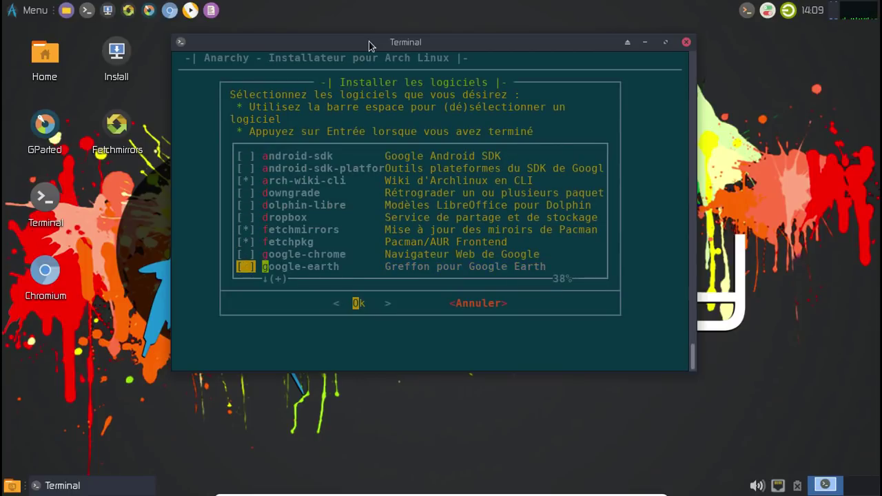
key(Down)
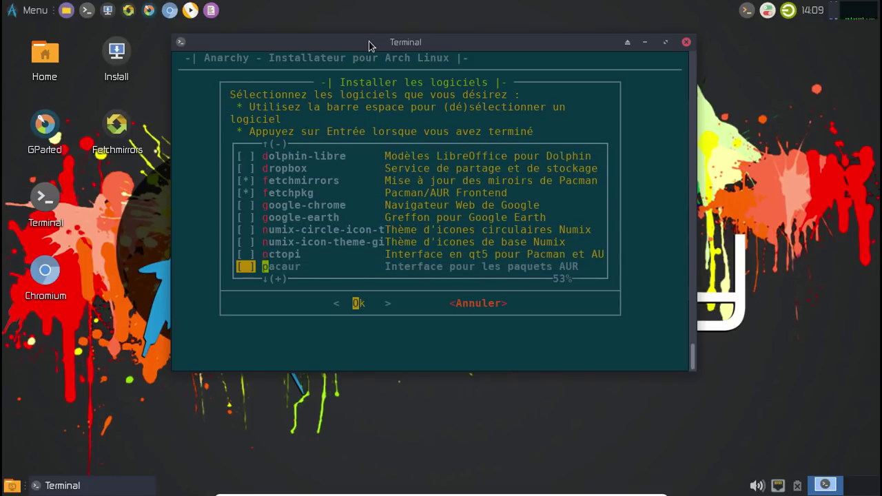
key(space)
key(Down)
key(Return)
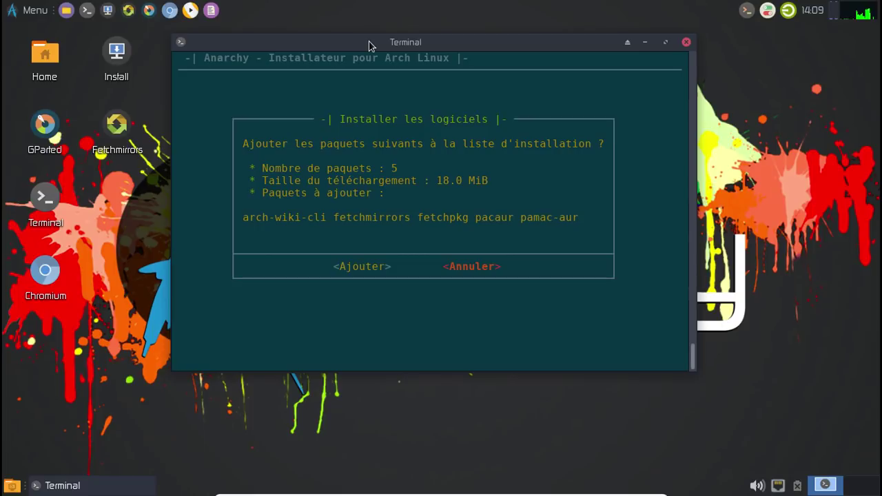
key(Return)
Look through the Audio software category and leave it without choosing any packages.
key(Down)
key(Down)
key(Down)
key(Down)
key(Down)
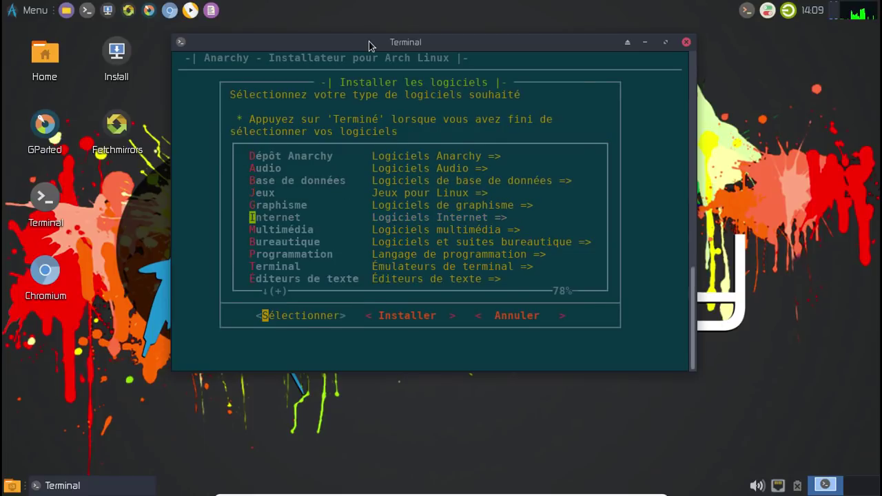
key(Up)
key(Up)
key(Up)
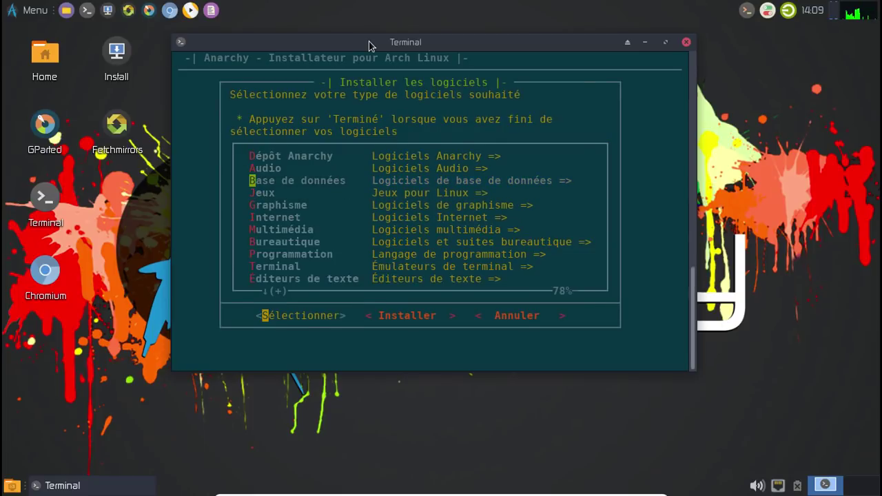
key(Up)
key(Return)
key(Down)
key(Down)
key(Down)
key(Down)
key(Down)
key(Down)
key(Down)
key(Down)
key(Down)
key(Down)
key(Down)
key(Down)
key(Down)
key(Down)
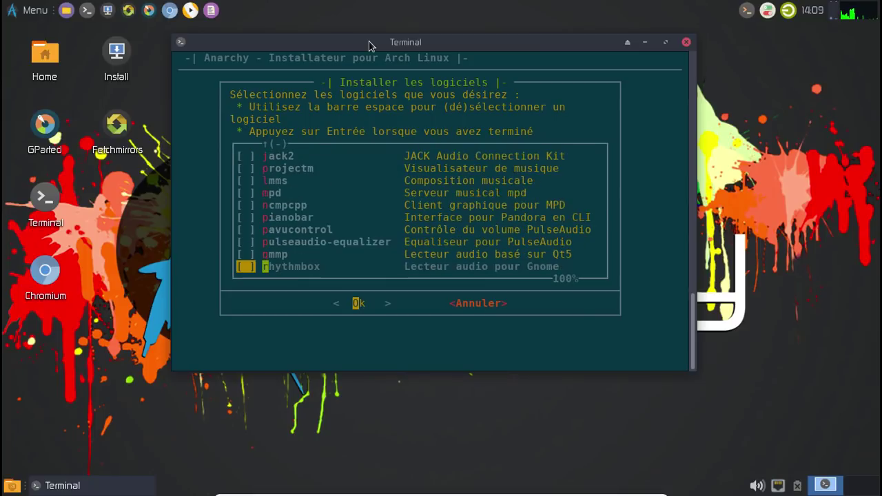
key(Right)
key(Return)
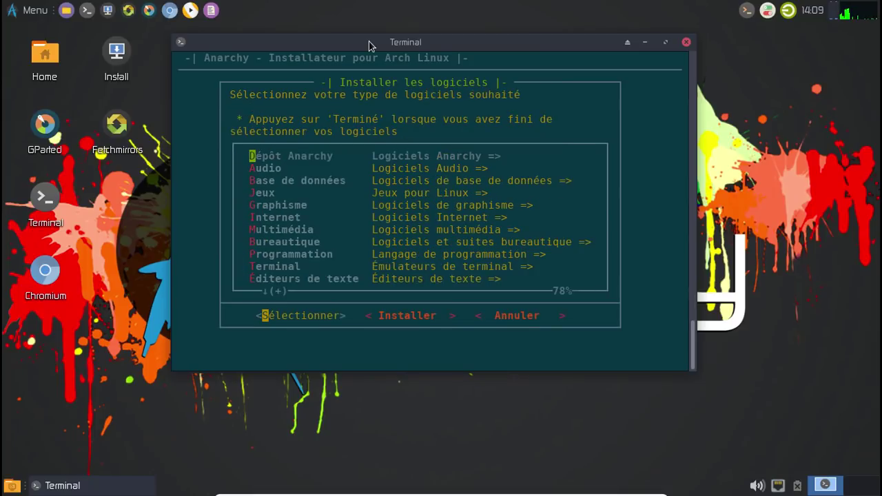
key(Down)
Browse the Base de données and games categories without adding anything.
key(Down)
key(Return)
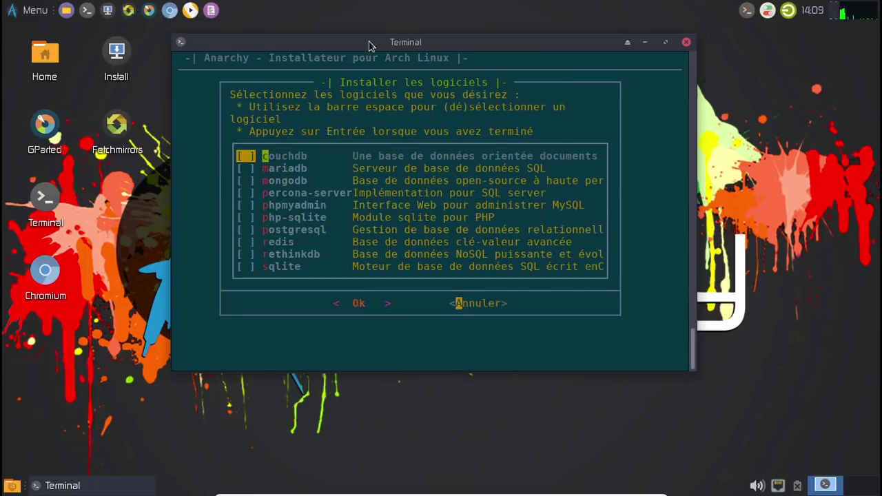
key(Return)
key(Down)
key(Down)
key(Down)
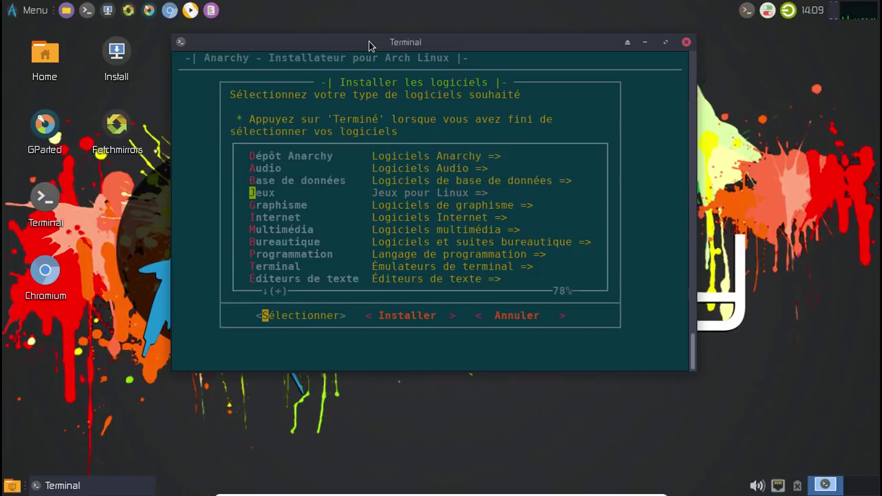
key(Return)
key(Tab)
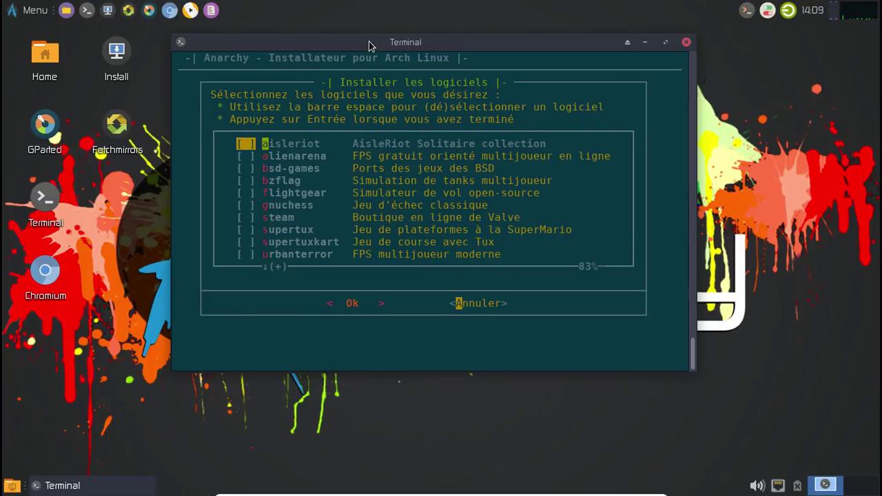
key(Return)
key(Down)
key(Down)
key(Down)
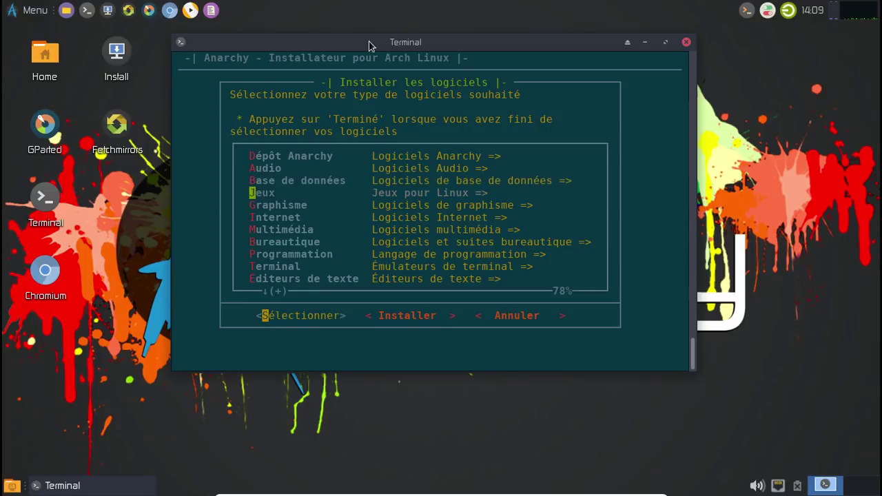
Mark gimp in the Graphisme category and add it to the install list.
key(Down)
key(Return)
key(Down)
key(Down)
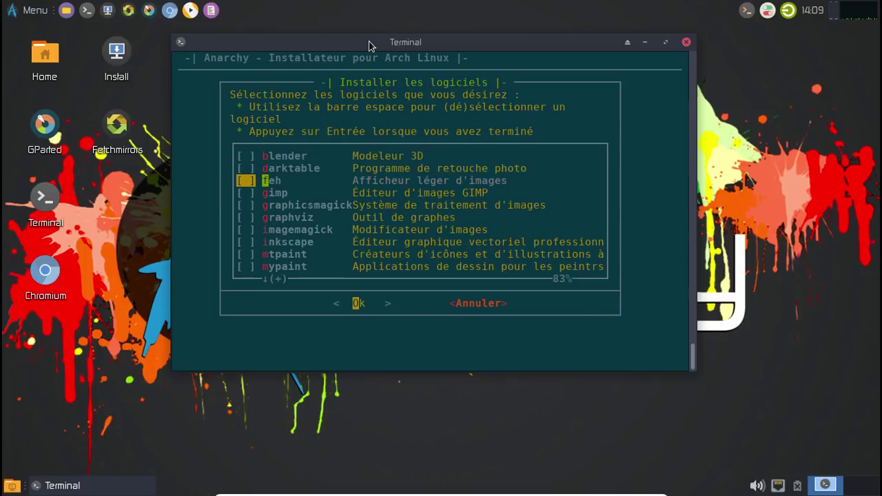
key(Down)
key(Down)
key(Up)
key(space)
key(Down)
key(Down)
key(Down)
key(Down)
key(Down)
key(Down)
key(Down)
key(Down)
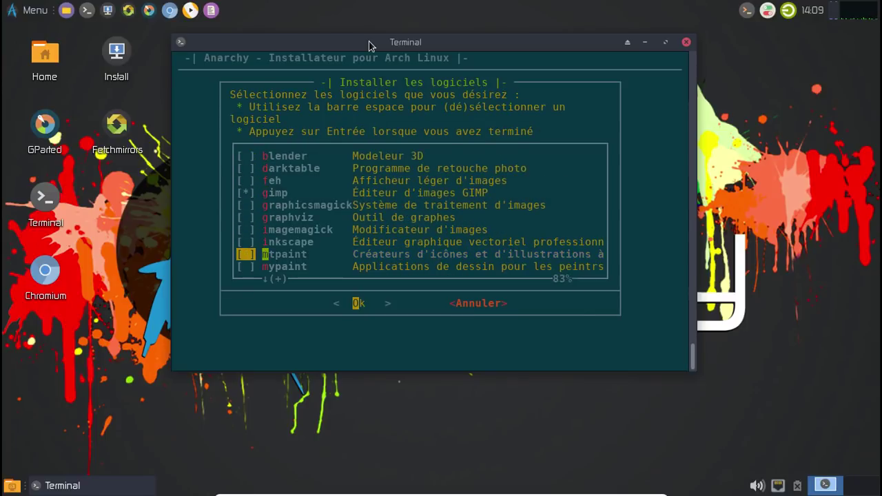
key(Tab)
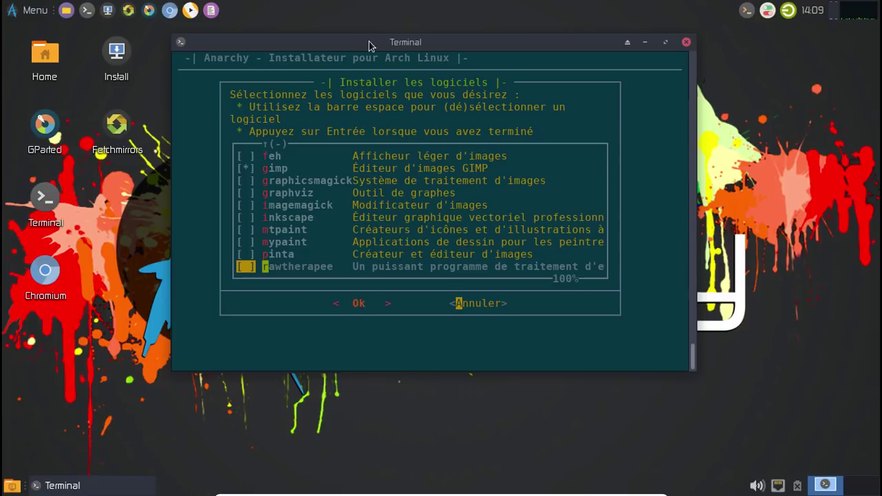
key(Tab)
key(Return)
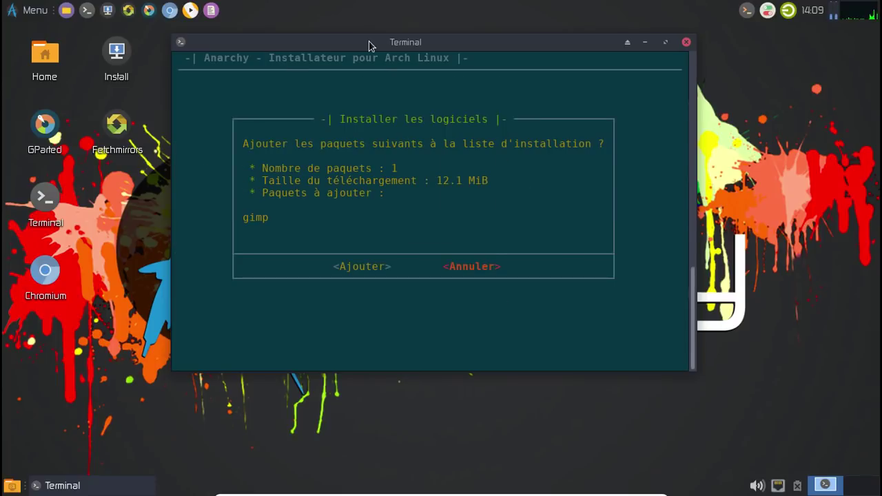
key(Return)
Add six Internet packages (92.3 MiB), including filezilla, firefox, thunderbird and transmission-gtk.
key(Down)
key(Down)
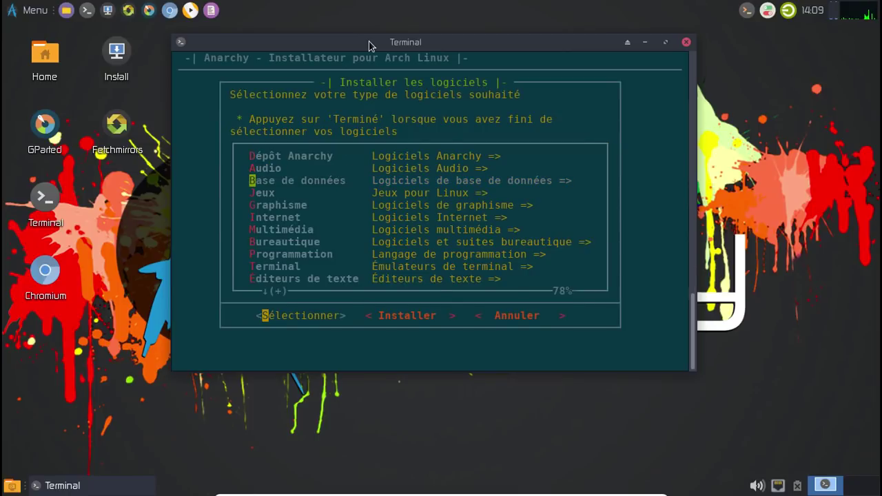
key(Down)
key(Down)
key(Down)
key(Return)
key(Down)
key(Down)
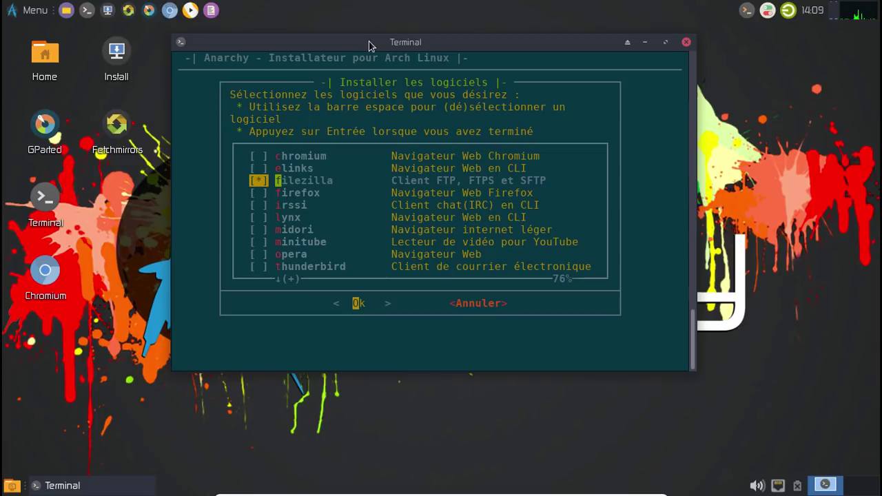
key(Down)
key(space)
key(Down)
key(Down)
key(Down)
key(Down)
key(Down)
key(Down)
key(space)
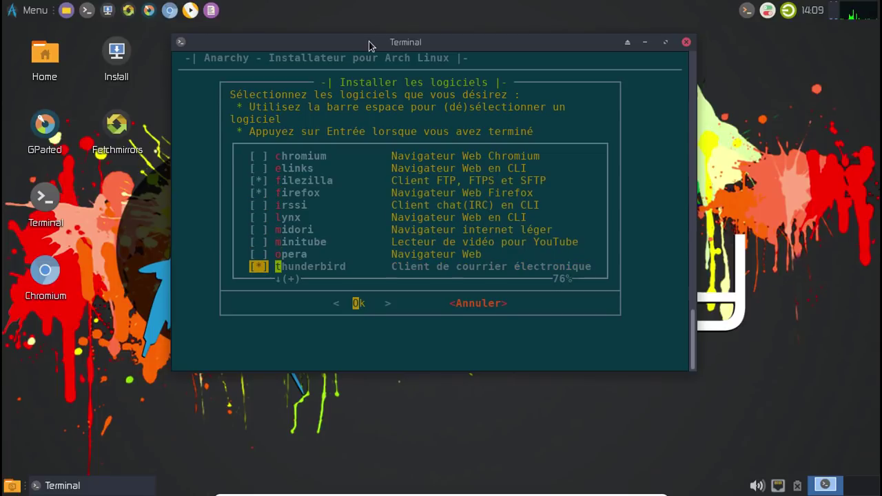
key(Down)
key(Down)
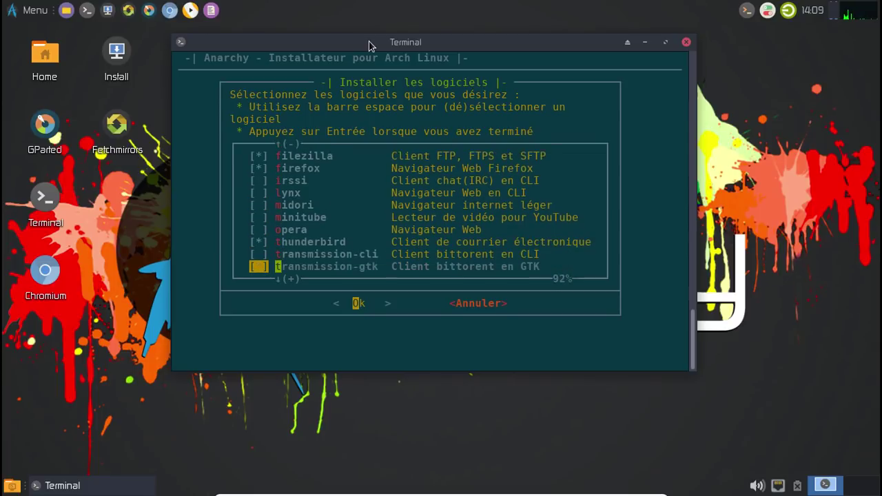
key(Down)
key(Up)
key(Return)
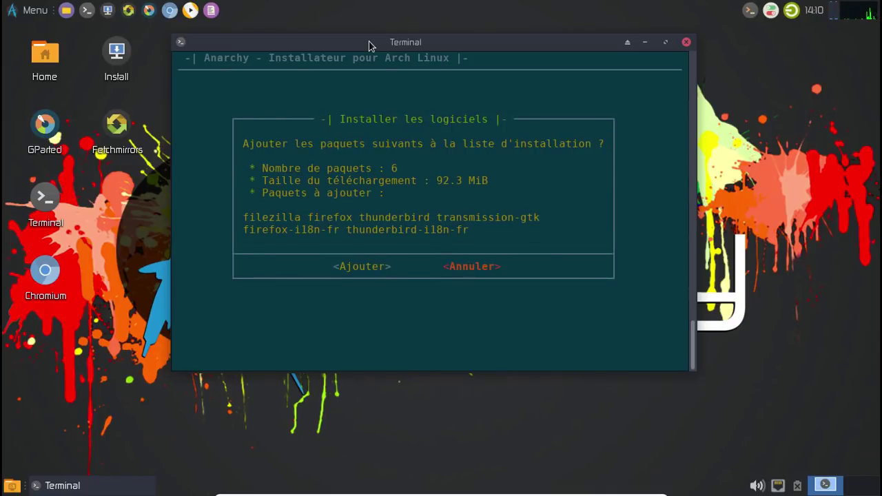
key(Return)
key(Down)
key(Down)
key(Down)
key(Down)
key(Down)
key(Down)
key(Down)
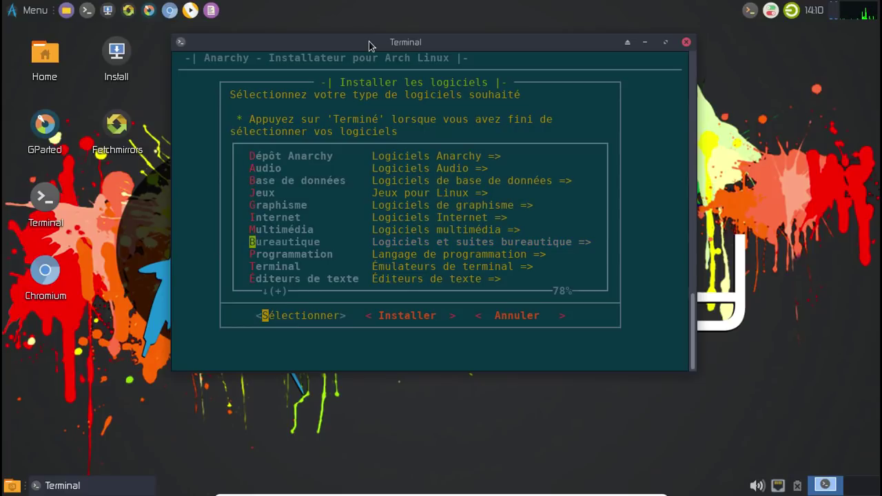
key(Up)
Tick mpv and multimedia-codecs in Multimédia and add the seven multimedia packages.
key(Return)
key(Down)
key(Down)
key(Down)
key(Down)
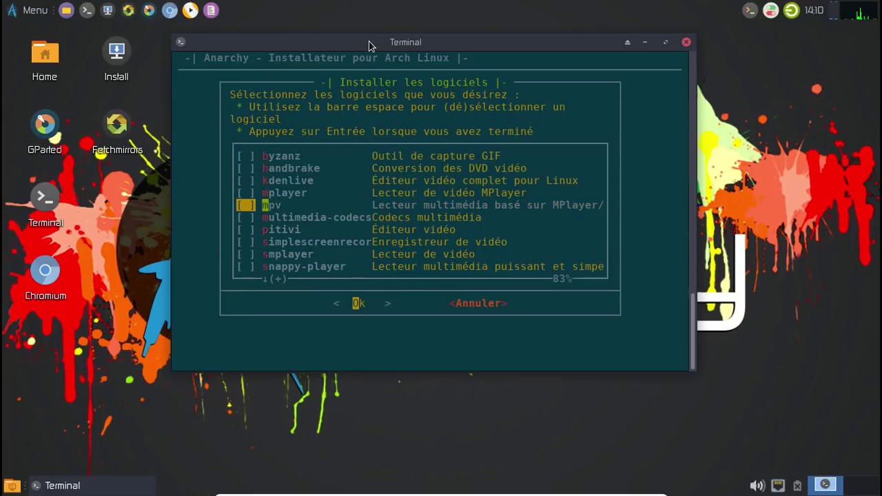
key(Down)
key(space)
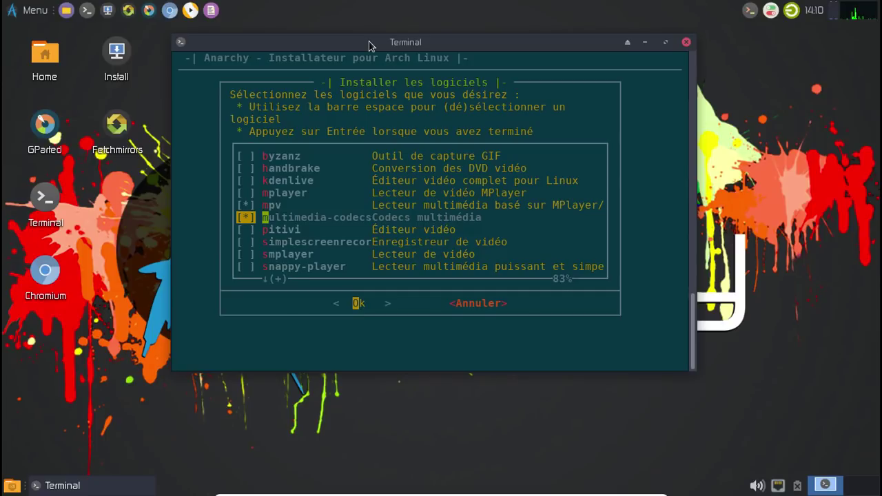
key(Down)
key(Down)
key(Down)
key(Down)
key(Down)
key(Down)
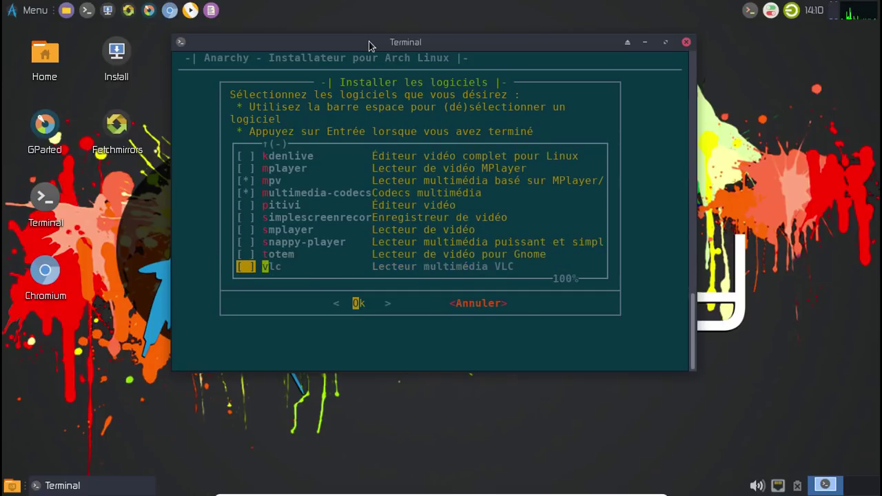
key(Return)
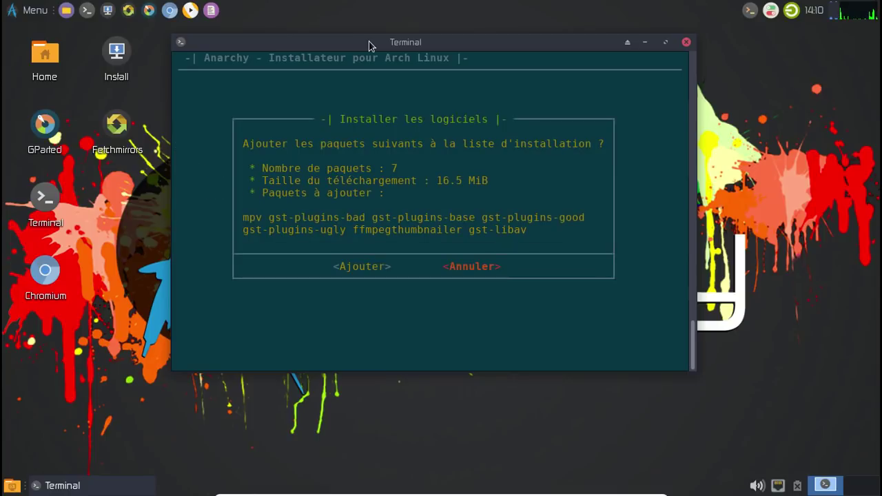
key(Return)
Pick libreoffice-fresh from the Bureautique package list and confirm it.
key(Down)
key(Down)
key(Down)
key(Down)
key(Down)
key(Down)
key(Down)
key(Down)
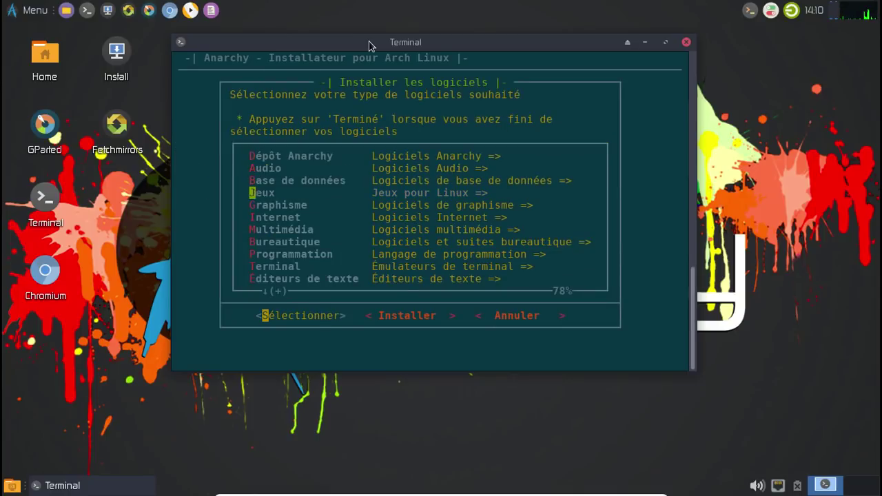
key(Up)
key(Return)
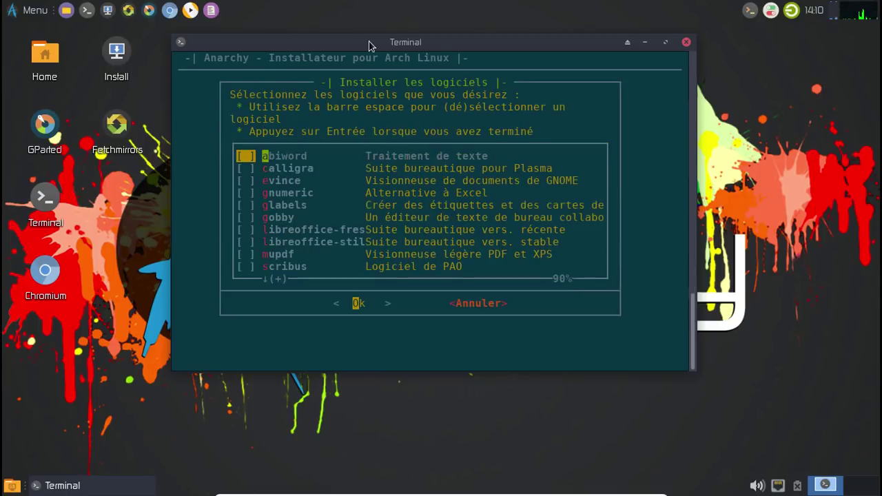
key(Down)
key(Down)
key(Down)
key(Down)
key(Down)
key(Down)
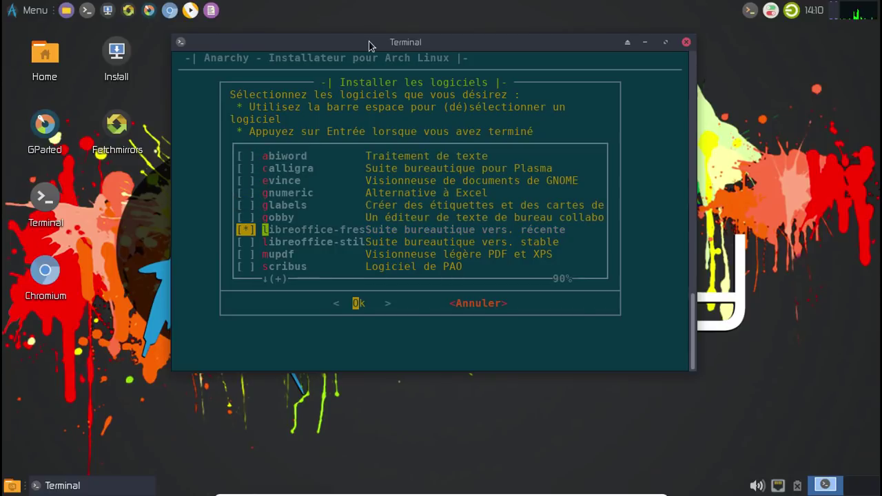
key(Down)
key(Down)
key(Down)
key(Down)
key(Right)
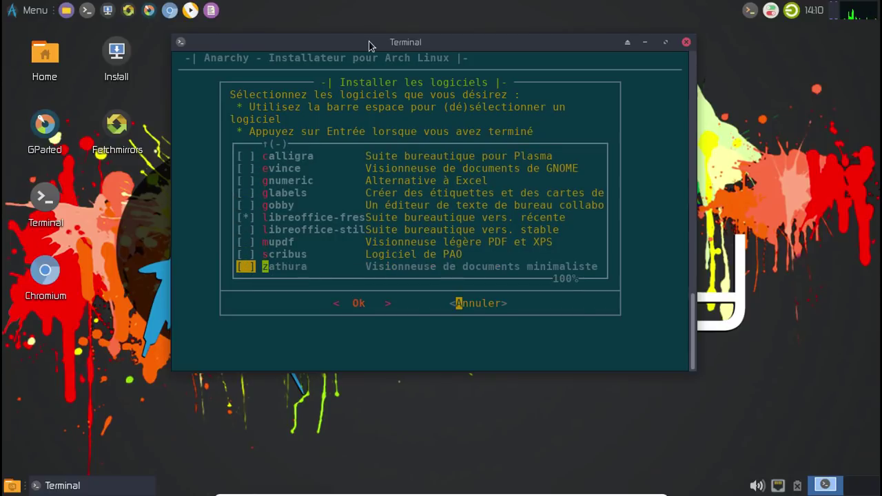
key(Left)
key(Return)
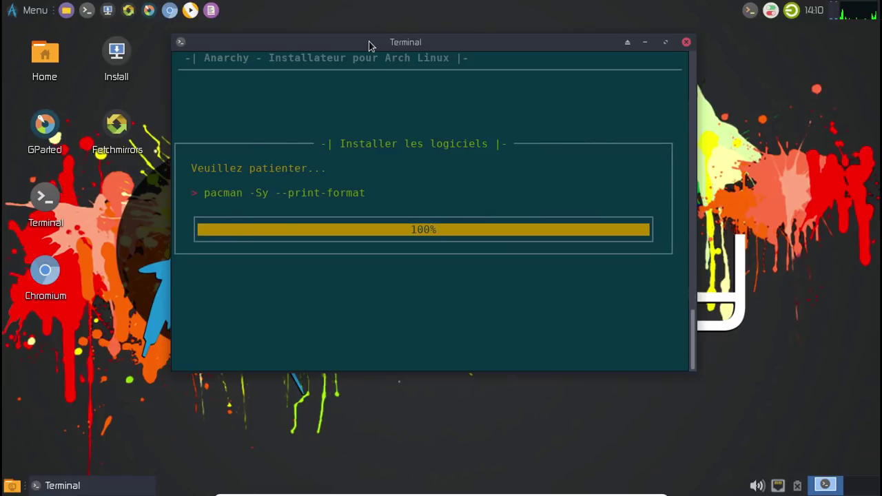
Add libreoffice-fresh, then browse Programmation and Terminal lists without adding anything.
key(Return)
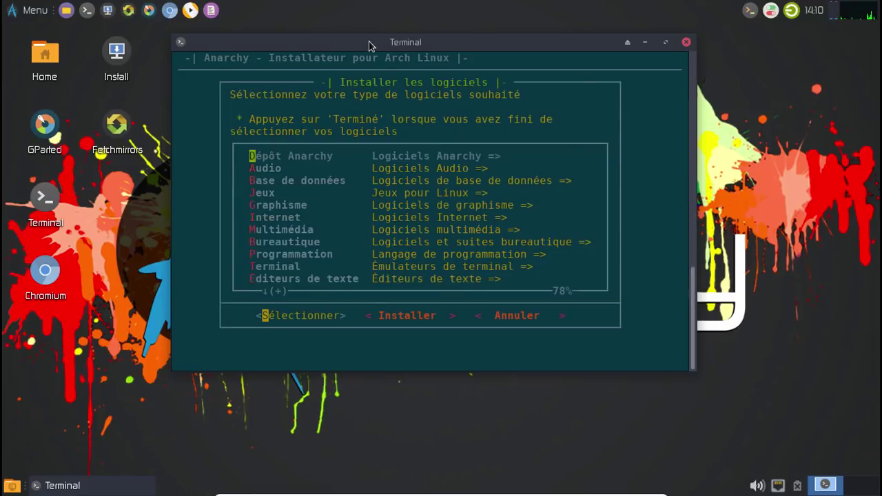
key(Down)
key(Down)
key(Down)
key(Down)
key(Down)
key(Down)
key(Down)
key(Down)
key(Return)
key(Down)
key(Down)
key(Down)
key(Down)
key(Down)
key(Down)
key(Down)
key(Down)
key(Down)
key(Down)
key(Down)
key(Down)
key(Down)
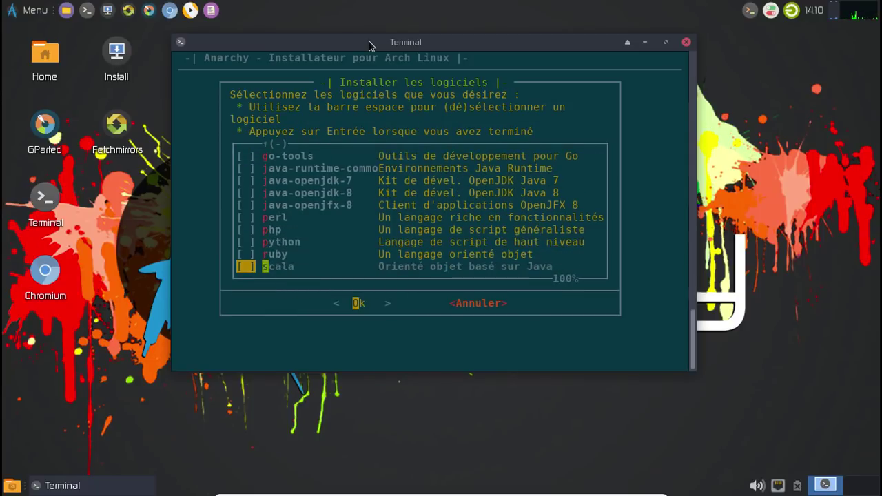
key(Right)
key(Return)
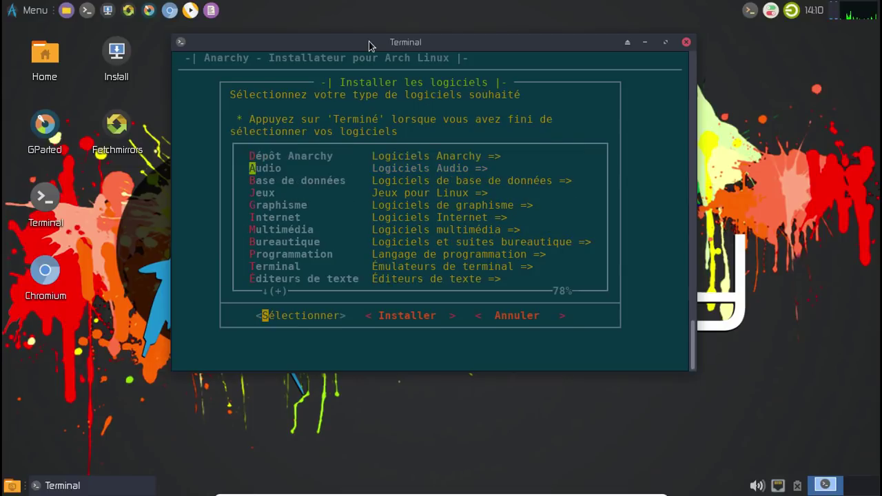
key(Down)
key(Down)
key(Down)
key(Down)
key(Down)
key(Down)
key(Down)
key(Down)
key(Return)
key(Down)
key(Down)
key(Down)
key(Down)
key(Down)
key(Down)
key(Down)
key(Down)
key(Down)
key(Down)
key(Down)
key(Down)
key(Down)
key(Right)
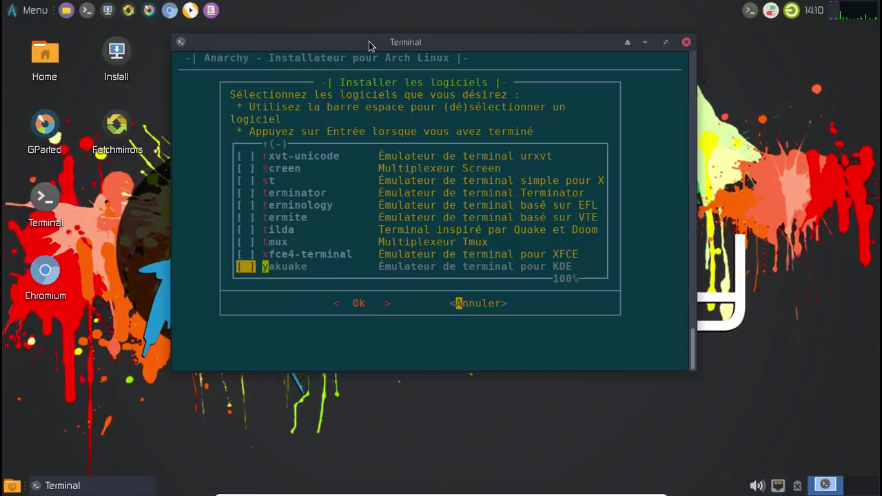
key(Return)
Tick vim under Éditeurs de texte and add it to the install list.
key(Down)
key(Down)
key(Down)
key(Down)
key(Down)
key(Down)
key(Down)
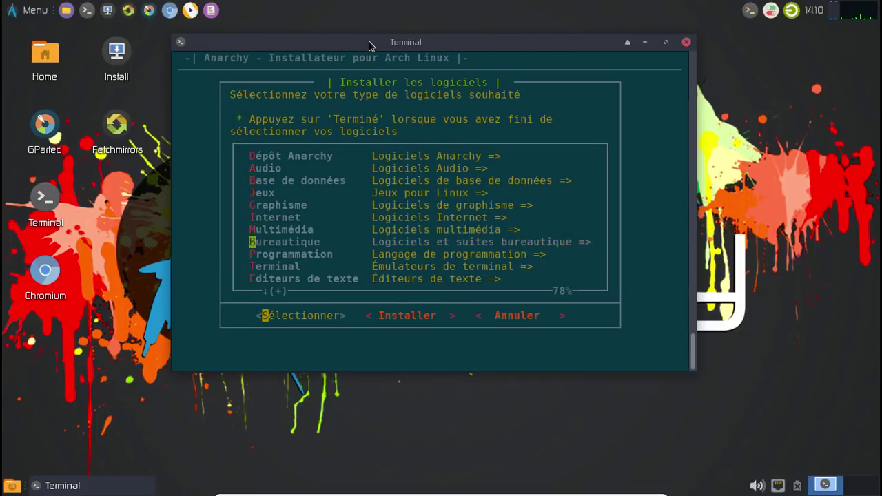
key(Down)
key(Down)
key(Down)
key(Return)
key(Down)
key(Down)
key(Down)
key(Down)
key(Down)
key(Down)
key(Down)
key(Down)
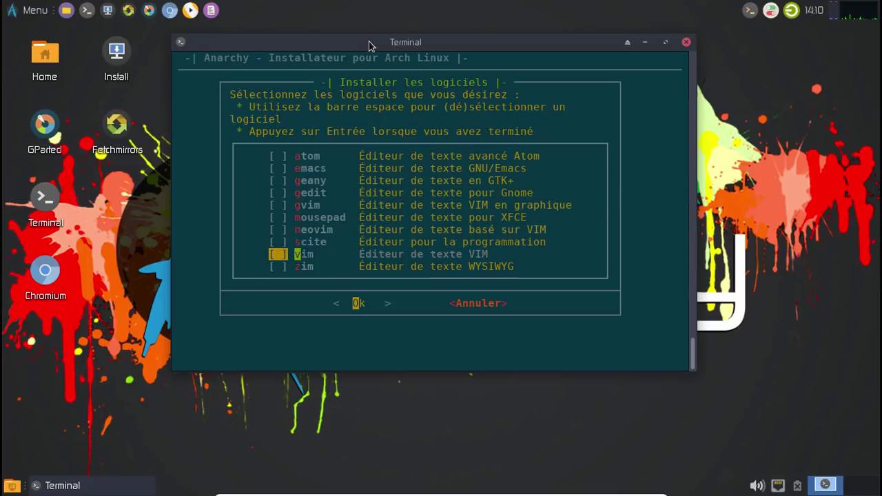
key(space)
key(Return)
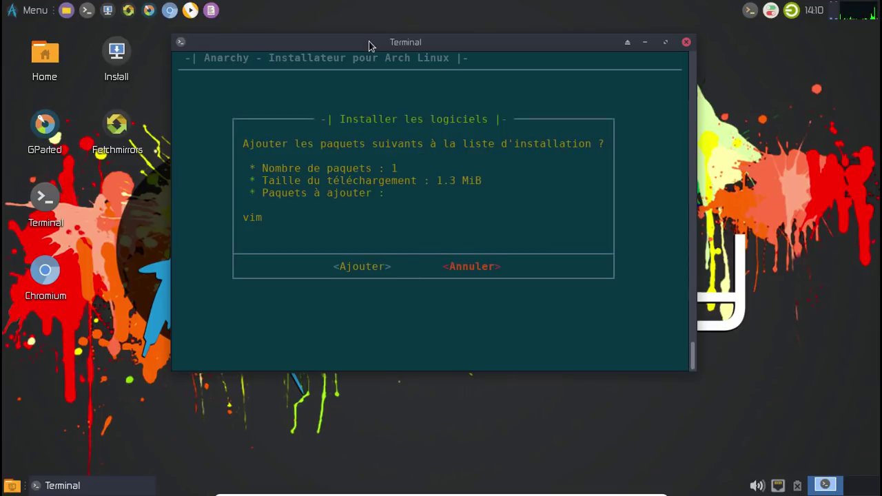
key(Return)
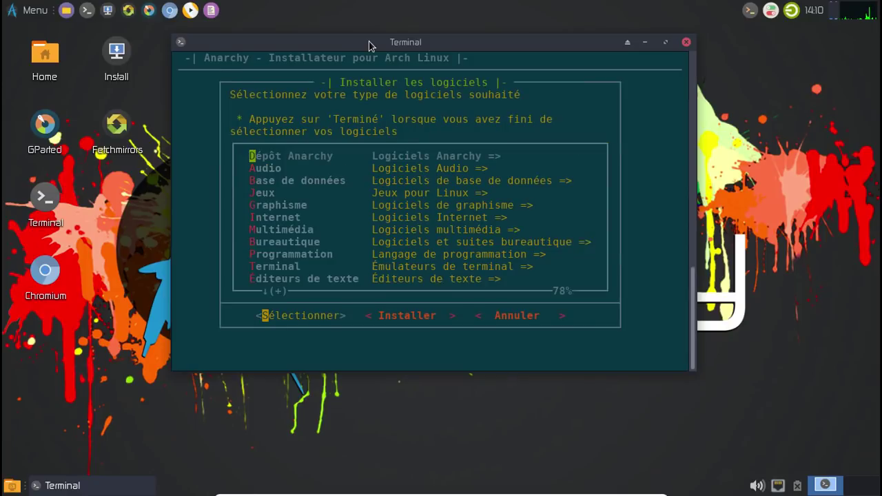
Choose cups in the Serveur category and answer the CUPS startup prompt.
key(Down)
key(Down)
key(Down)
key(Down)
key(Down)
key(Down)
key(Down)
key(Down)
key(Down)
key(Down)
key(Down)
key(Down)
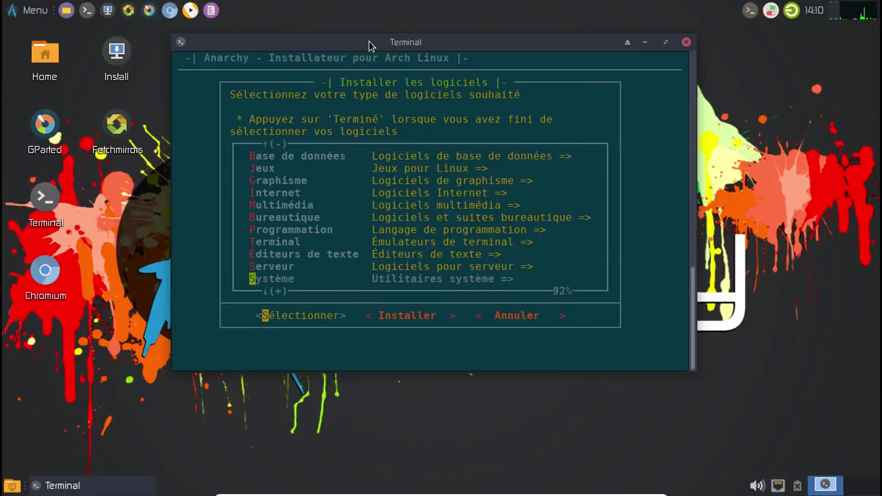
key(Up)
key(Return)
key(Down)
key(Down)
key(Down)
key(Down)
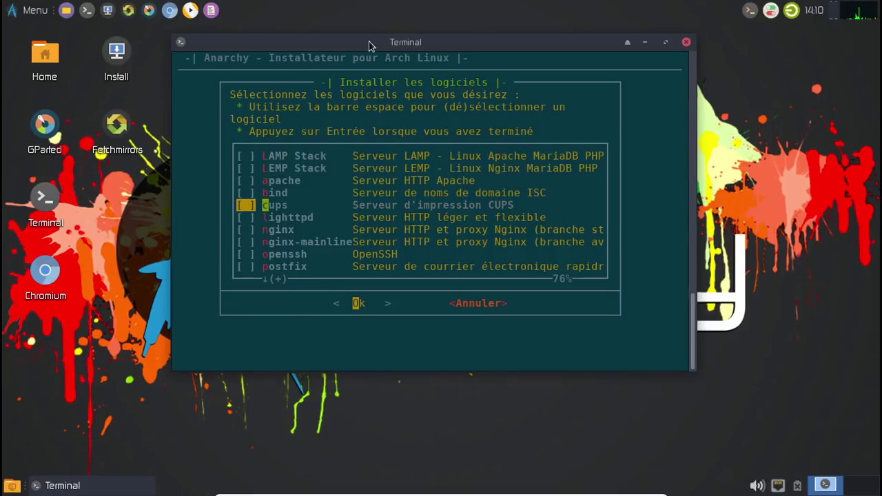
key(Return)
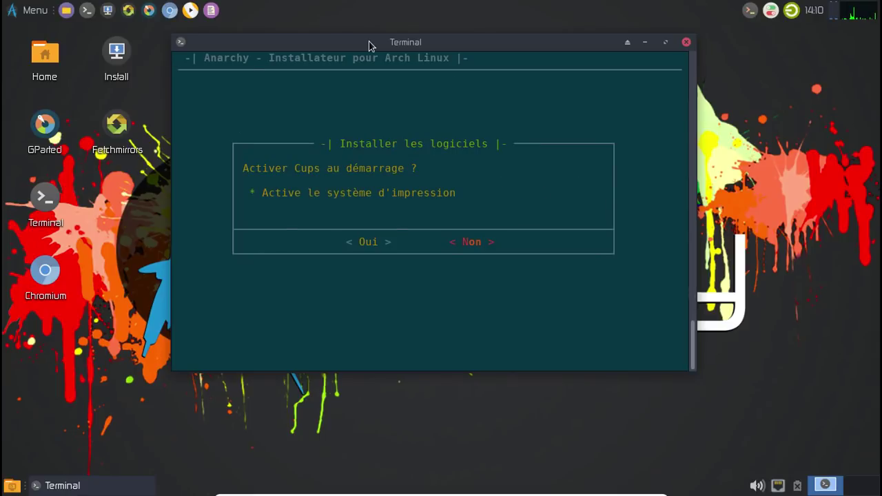
key(Return)
key(Return)
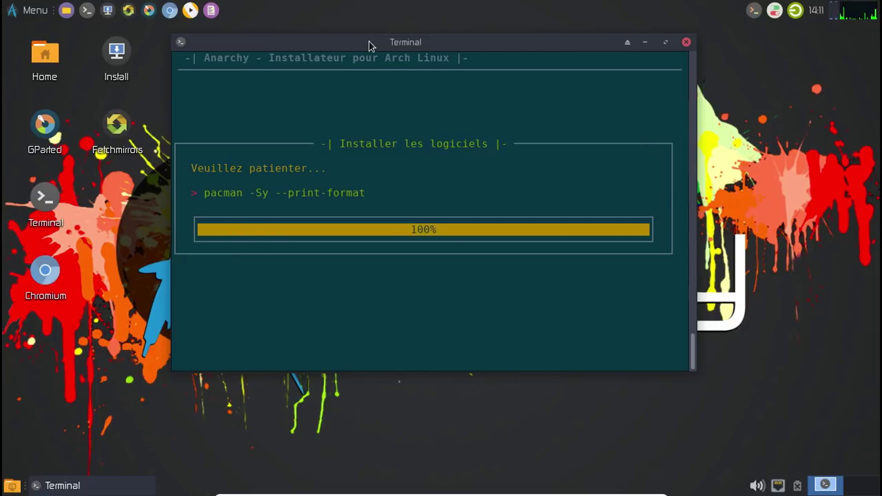
Add the server packages, then tick gparted and htop in the Système utilities list.
key(Return)
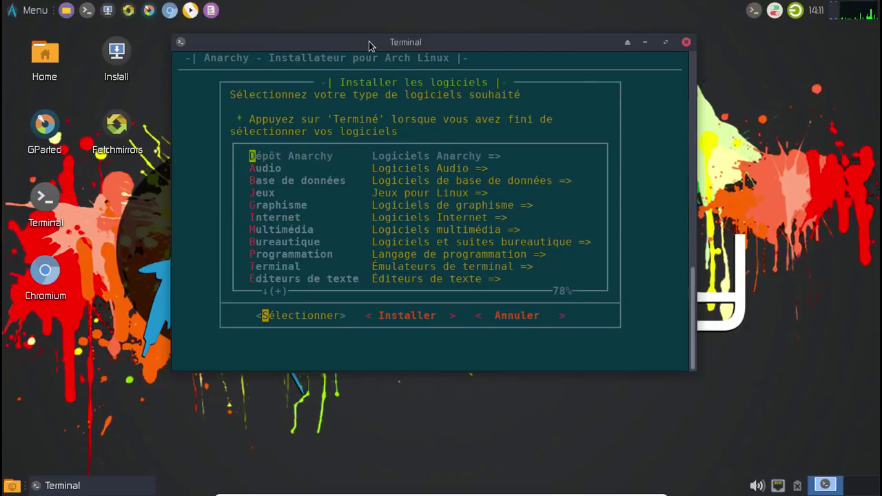
key(Down)
key(Down)
key(Down)
key(Down)
key(Down)
key(Down)
key(Down)
key(Down)
key(Down)
key(Down)
key(Down)
key(Down)
key(Down)
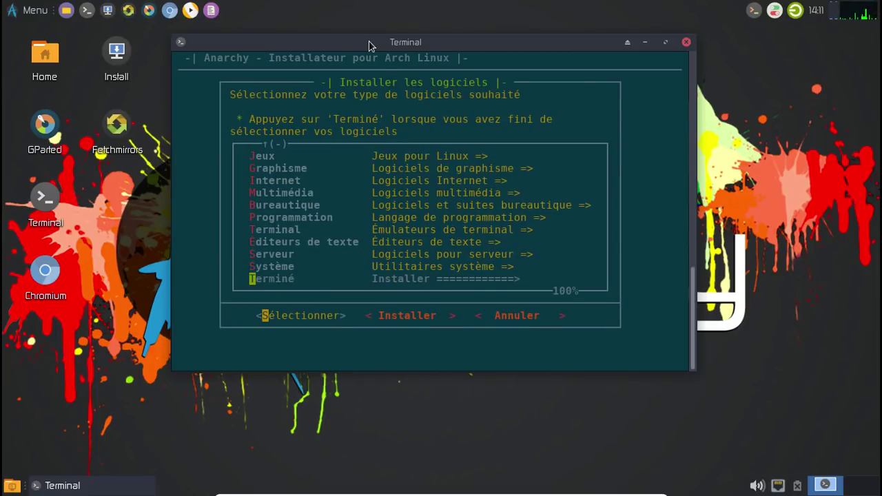
key(Up)
key(Return)
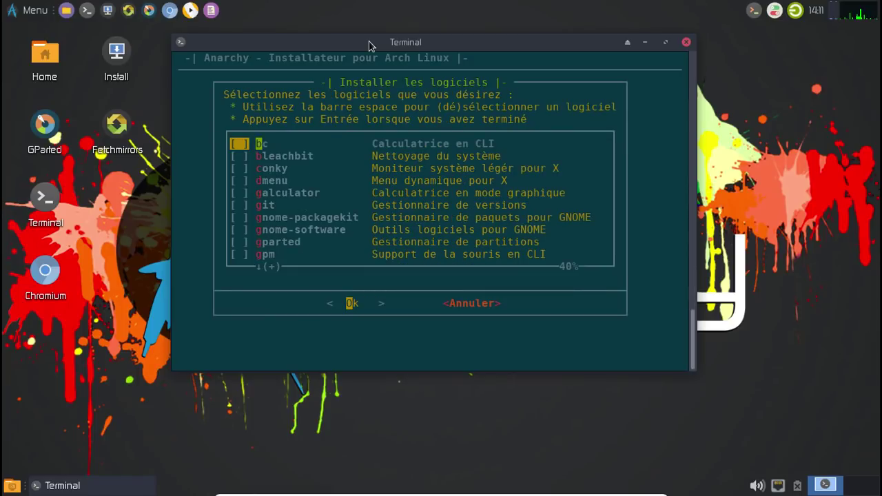
key(Down)
key(Down)
key(Down)
key(Down)
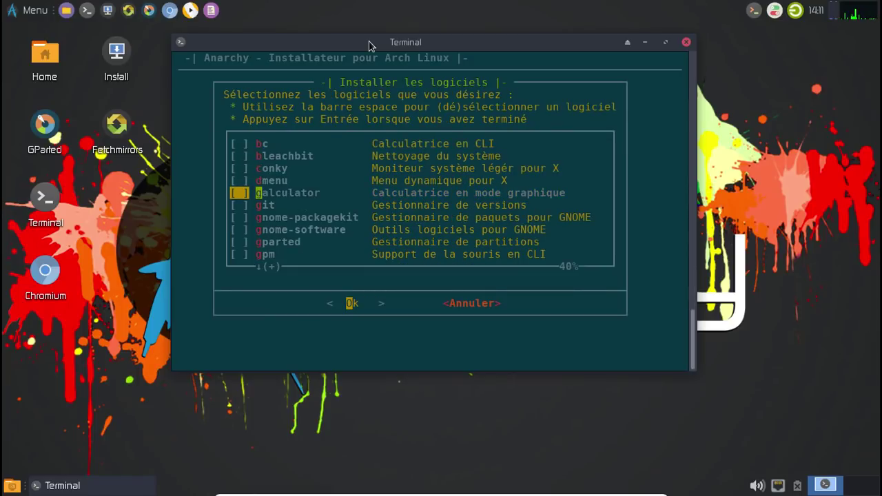
key(Down)
key(Down)
key(Down)
key(Down)
key(Down)
key(Down)
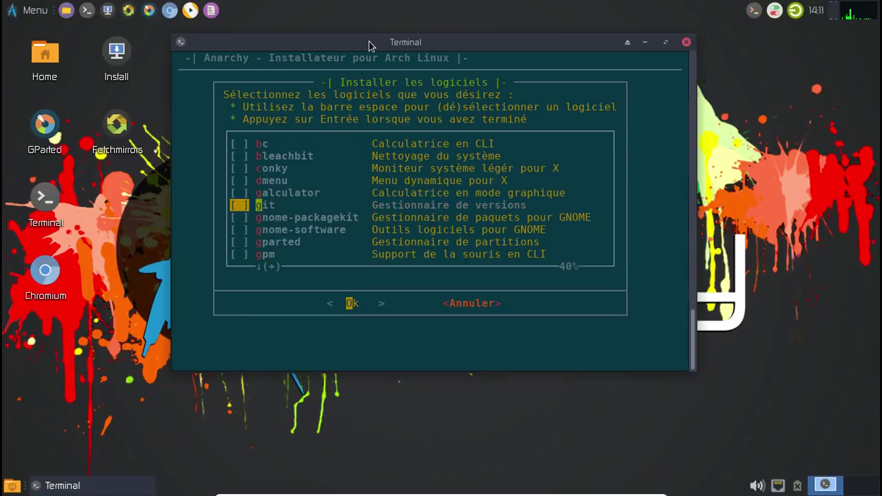
key(Up)
key(Up)
key(Up)
key(Up)
key(Up)
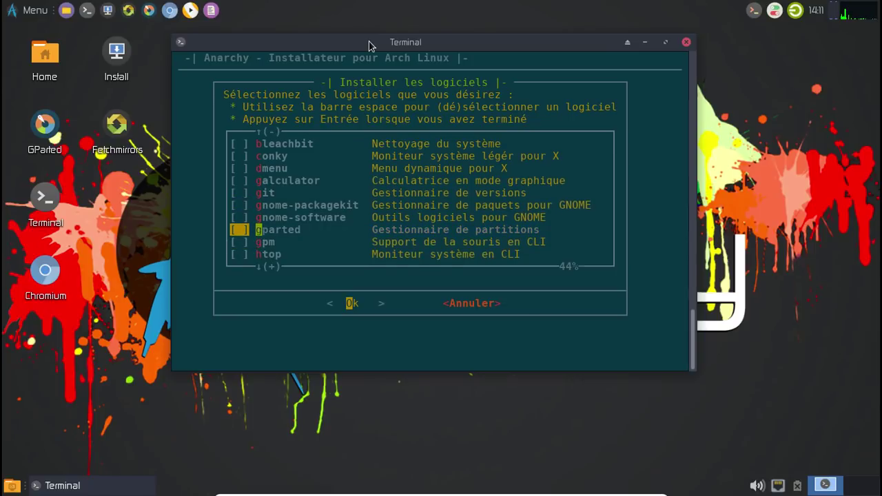
key(space)
key(Down)
key(Down)
key(Down)
key(space)
key(Down)
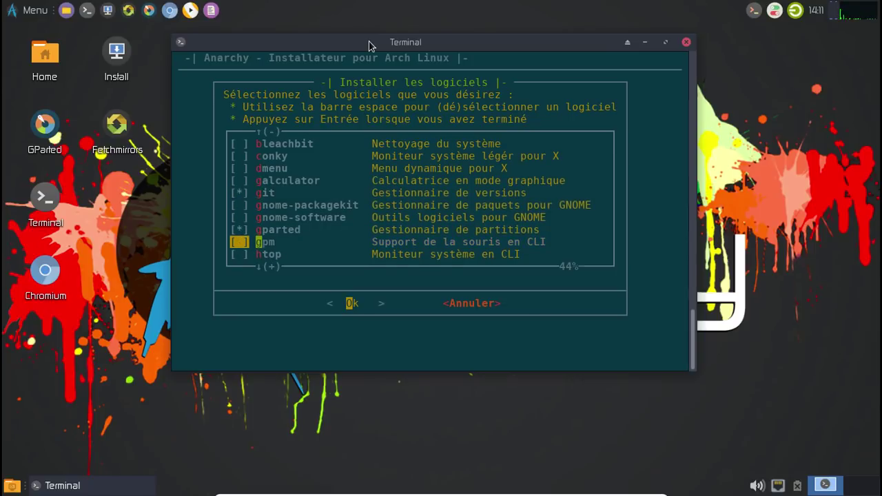
key(Down)
key(Down)
key(Down)
key(Up)
key(Up)
key(space)
Tick ntfs-3g, screenfetch and wget and confirm the system utility selection.
key(Down)
key(Down)
key(Down)
key(Down)
key(Down)
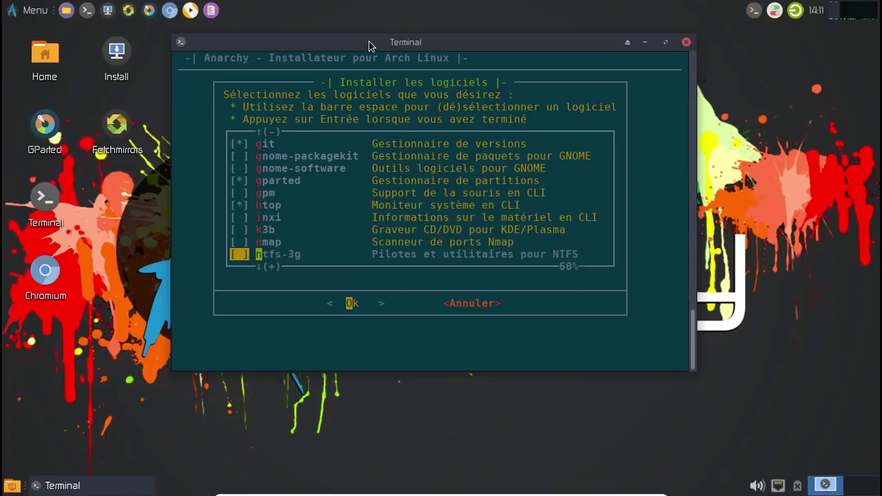
key(Up)
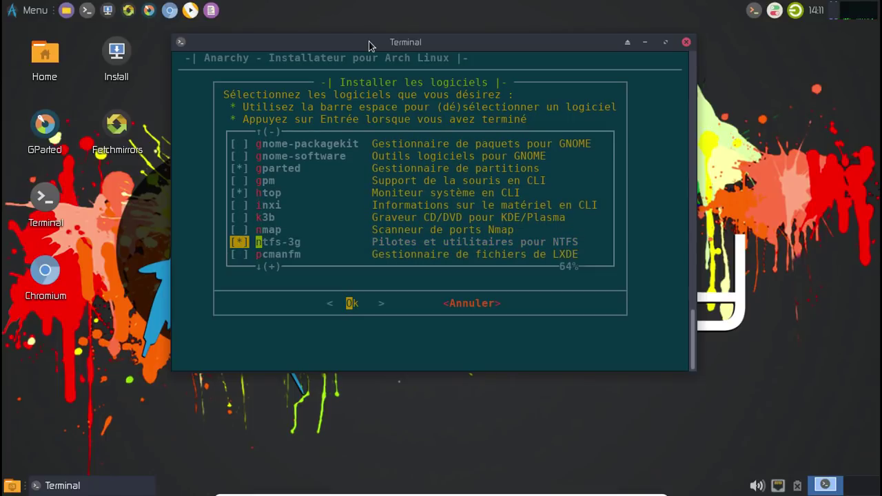
key(Down)
key(Down)
key(Down)
key(Down)
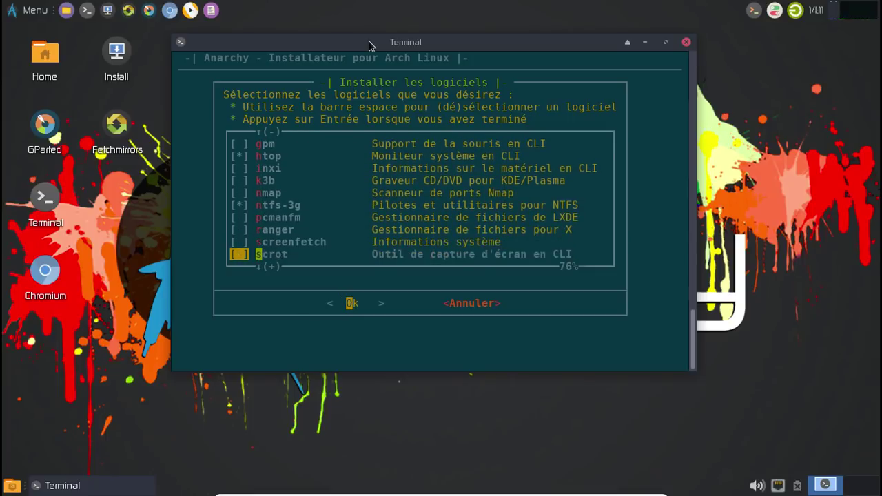
key(Up)
key(space)
key(Down)
key(Down)
key(Down)
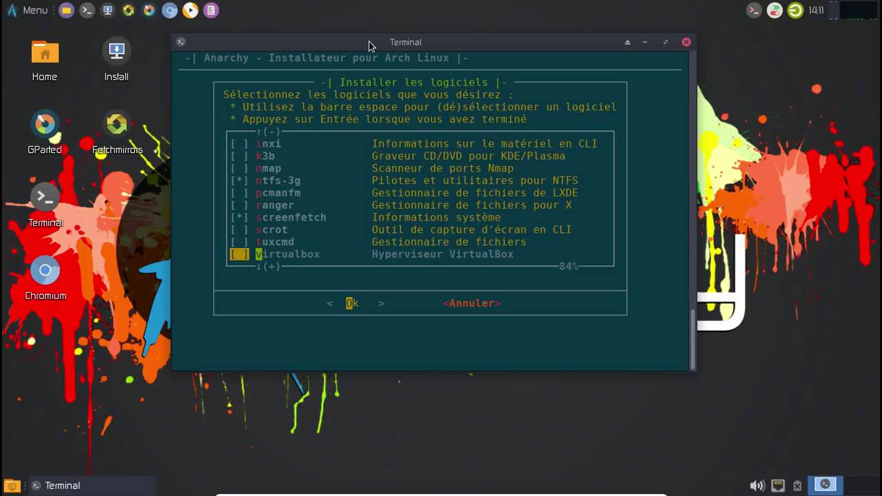
key(Down)
key(Down)
key(Down)
key(Up)
key(space)
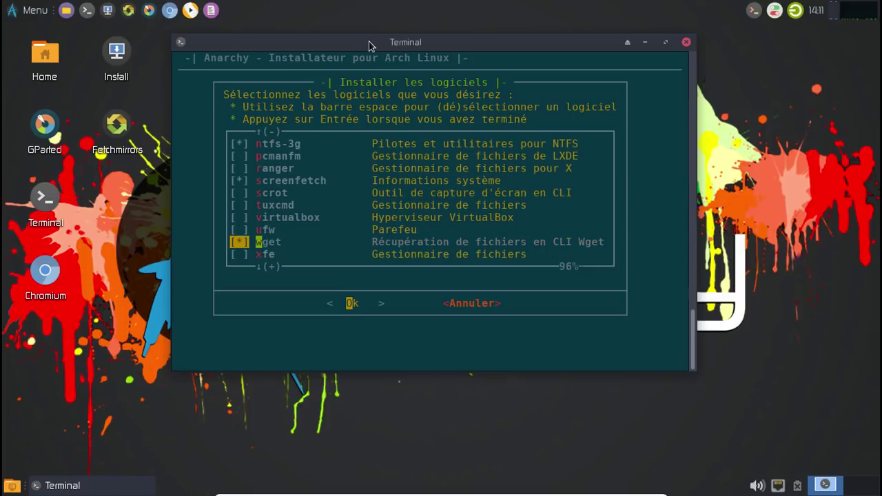
key(Down)
key(Down)
key(Return)
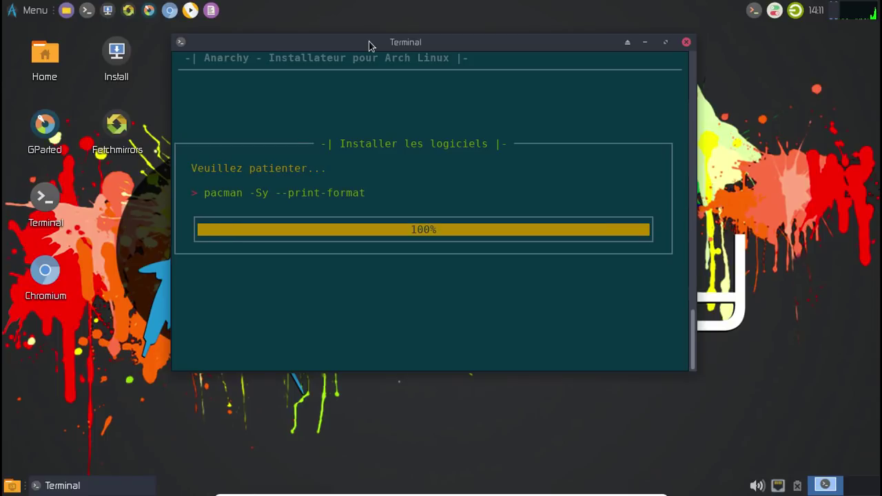
Add the utilities and choose Terminé to finish software selection and start installing.
key(Return)
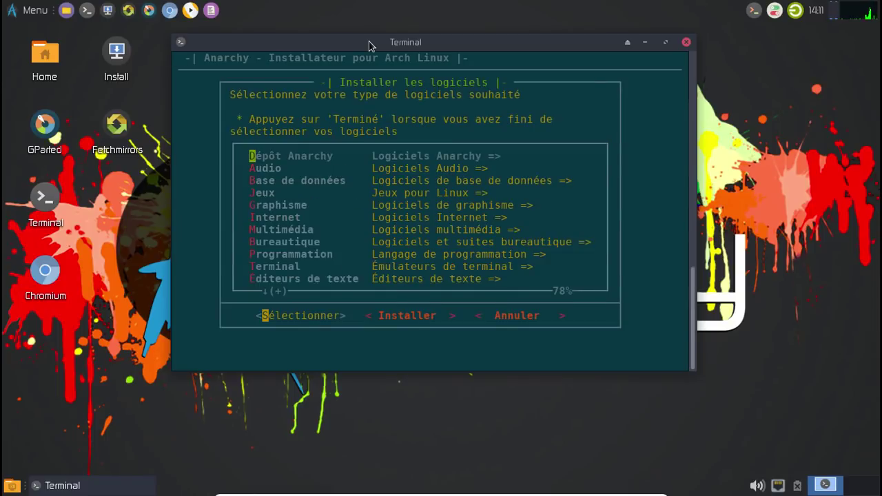
key(Down)
key(Down)
key(Down)
key(Down)
key(Down)
key(Down)
key(Down)
key(Down)
key(Down)
key(Down)
key(Down)
key(Down)
key(Down)
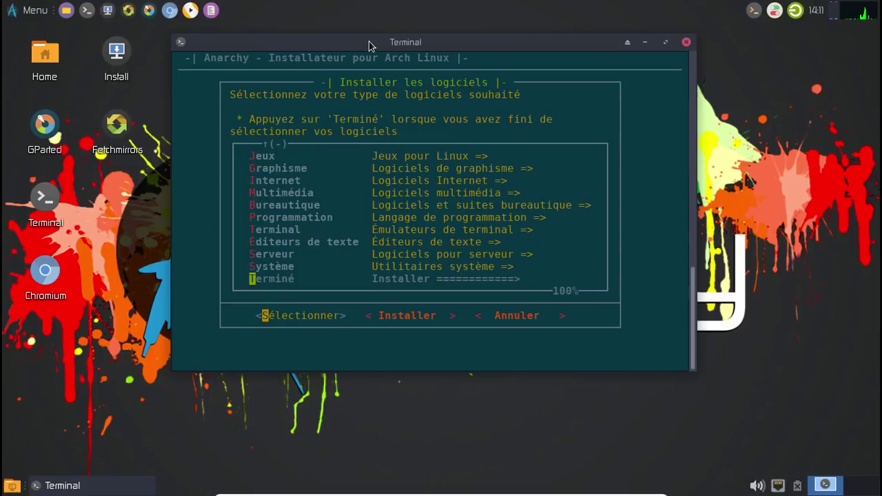
key(Return)
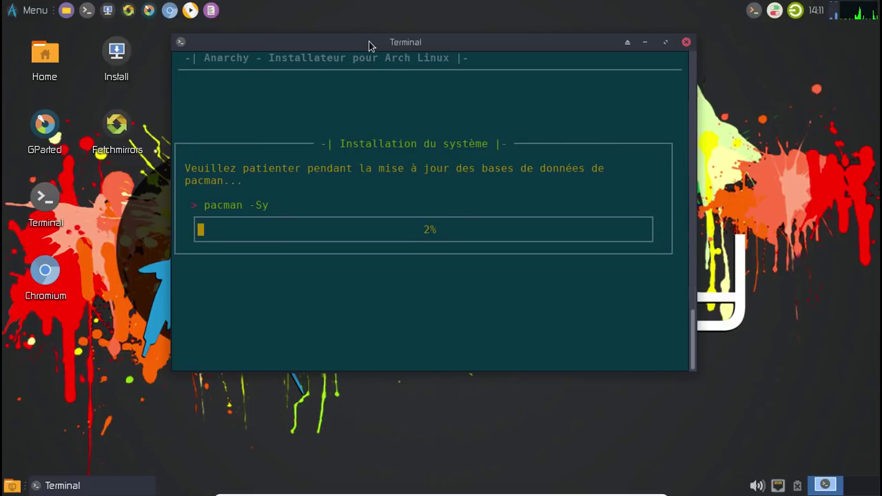
Confirm Installer to install the base system onto /dev/sda and wait for it to finish.
key(Control_R+f)
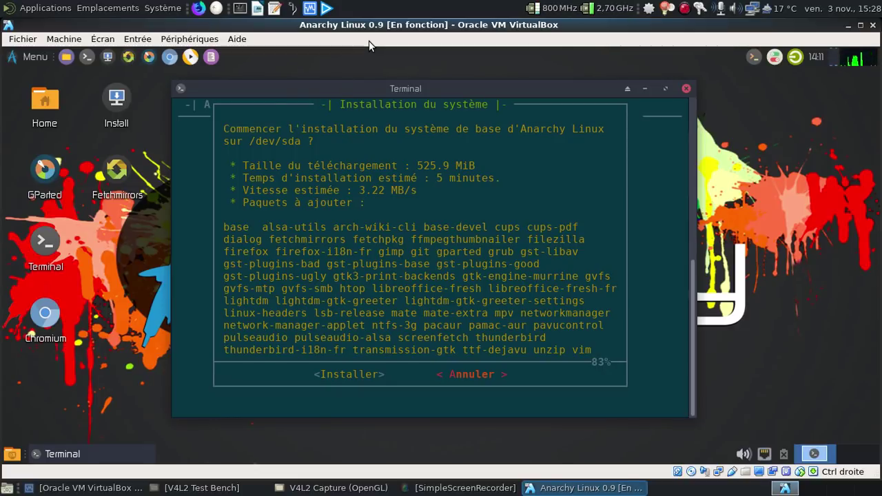
key(Left)
key(Return)
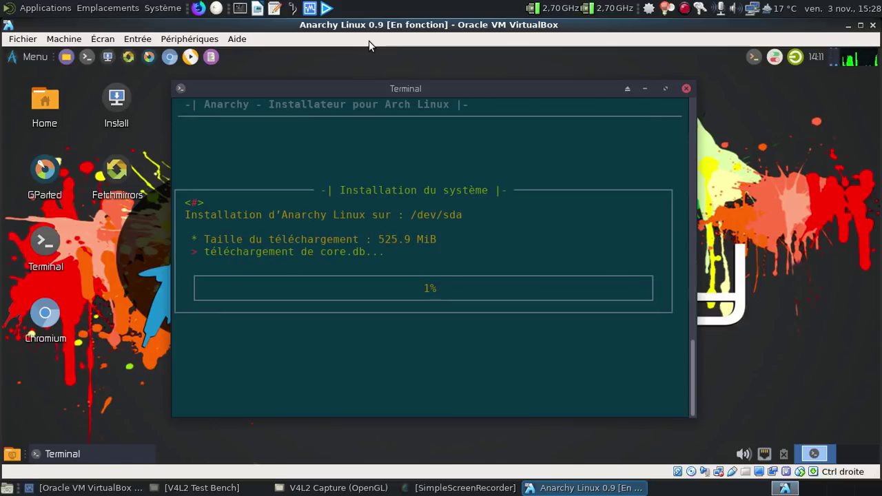
right_click(685, 9)
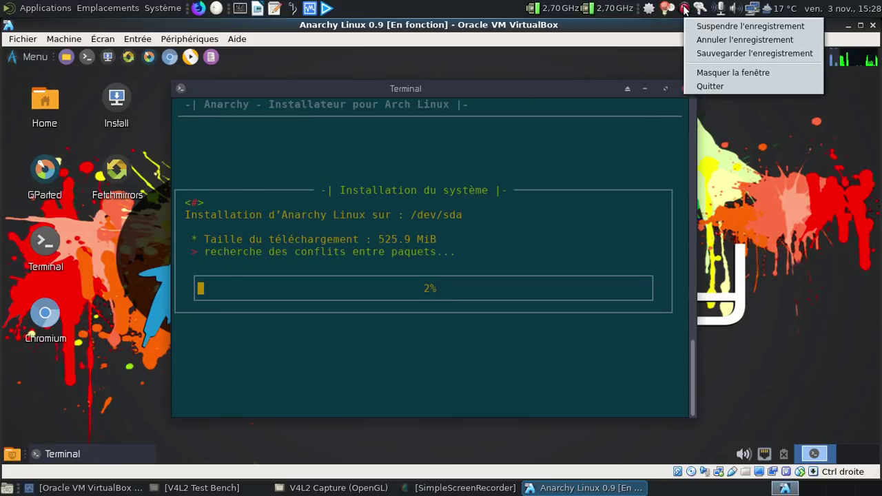
click(719, 53)
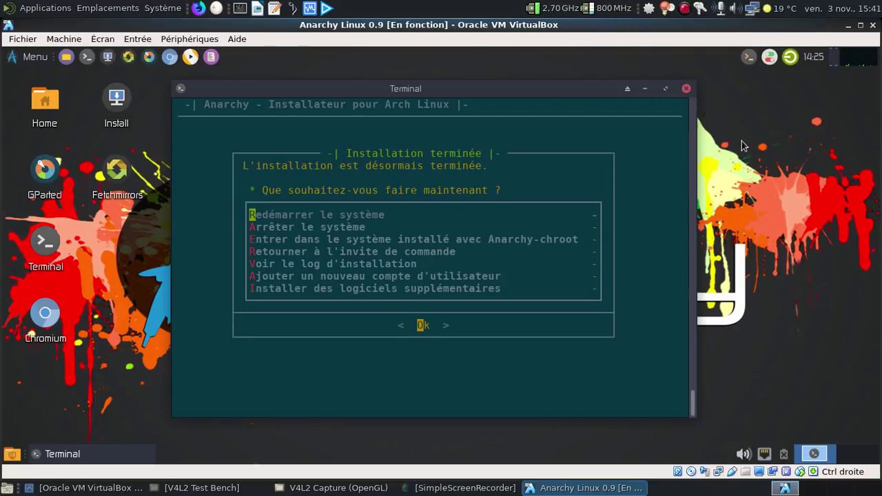
Reboot into the Arch Linux GRUB entry, restore full screen and log in to MATE.
key(Return)
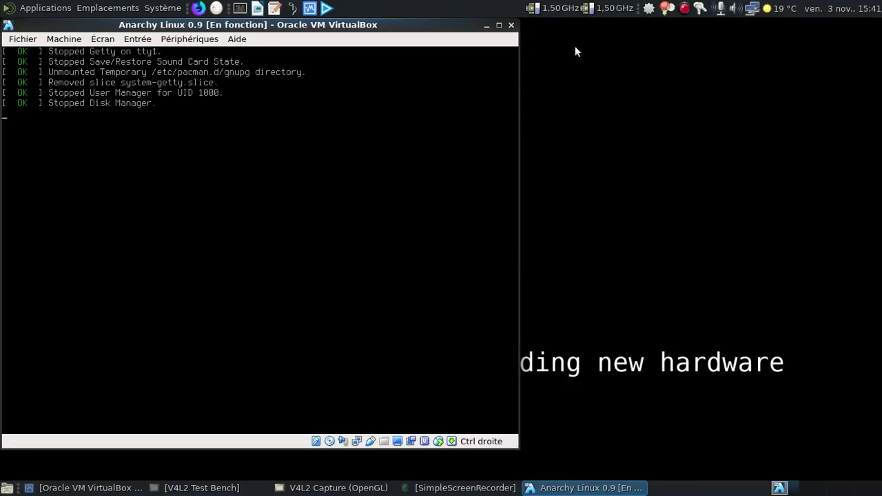
drag(305, 28, 511, 31)
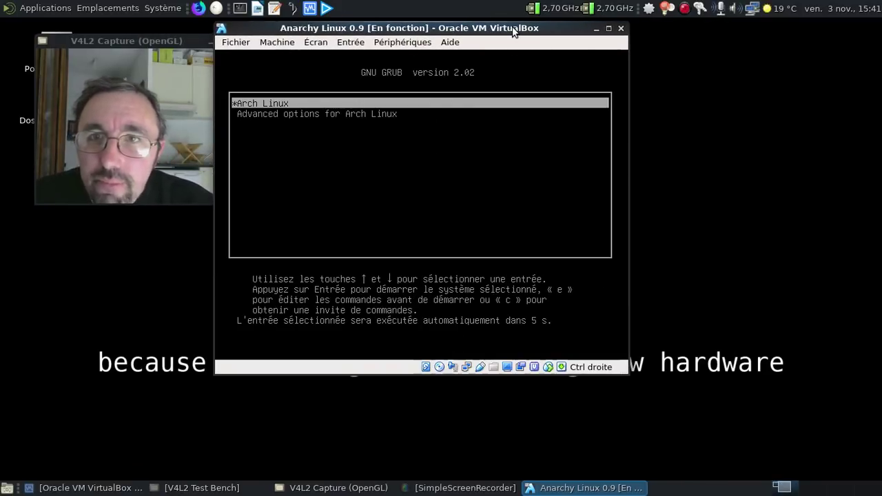
key(Return)
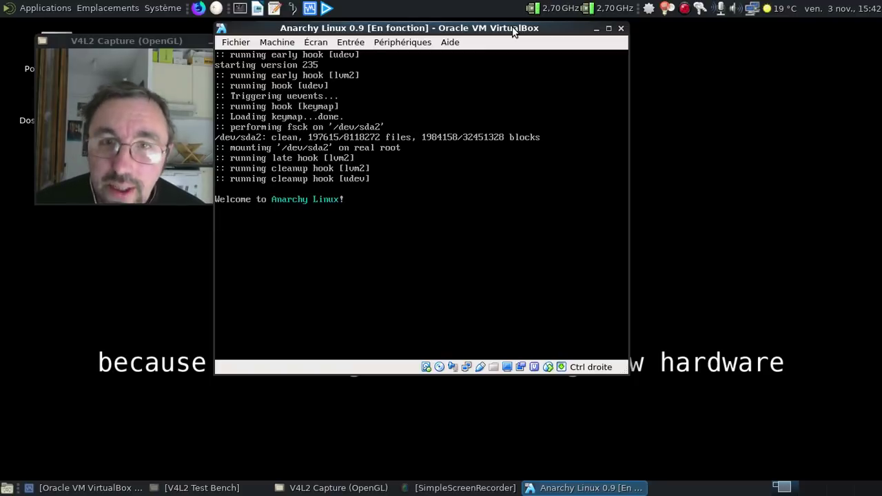
key(Control_R+f)
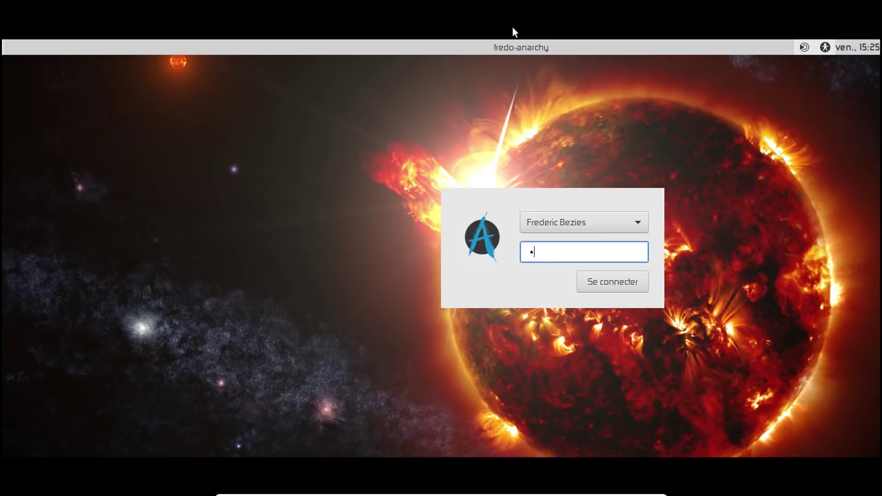
key(Return)
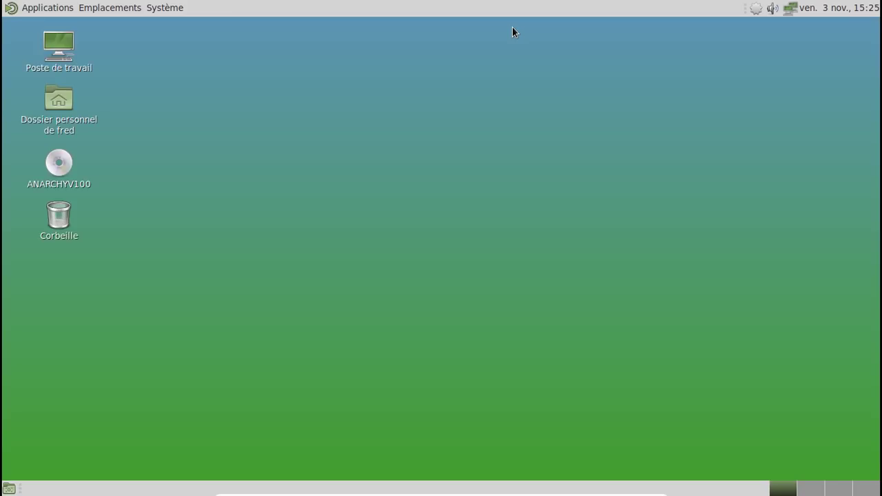
Set the Cosmos galaxy image as the desktop background in Appearance Preferences.
right_click(448, 49)
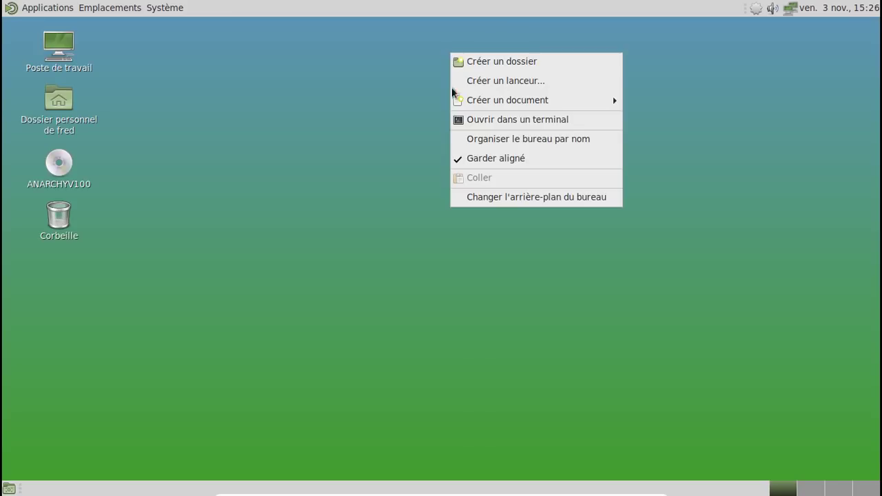
click(509, 199)
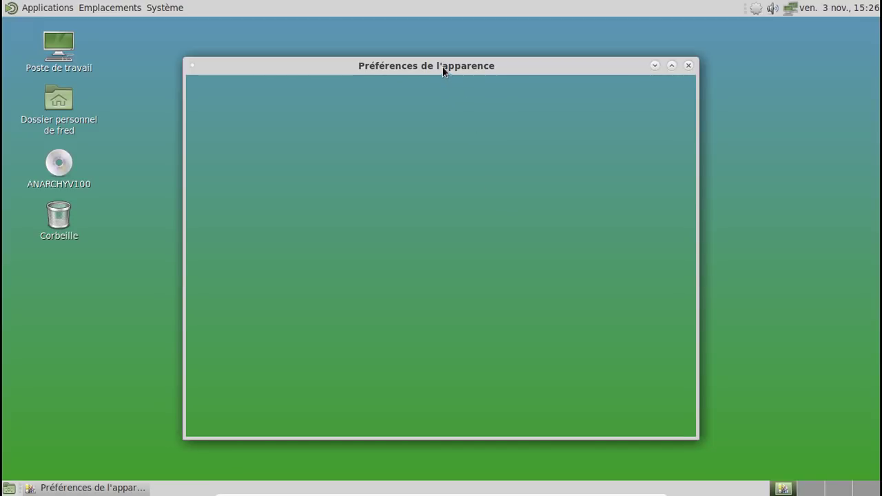
drag(443, 69, 420, 55)
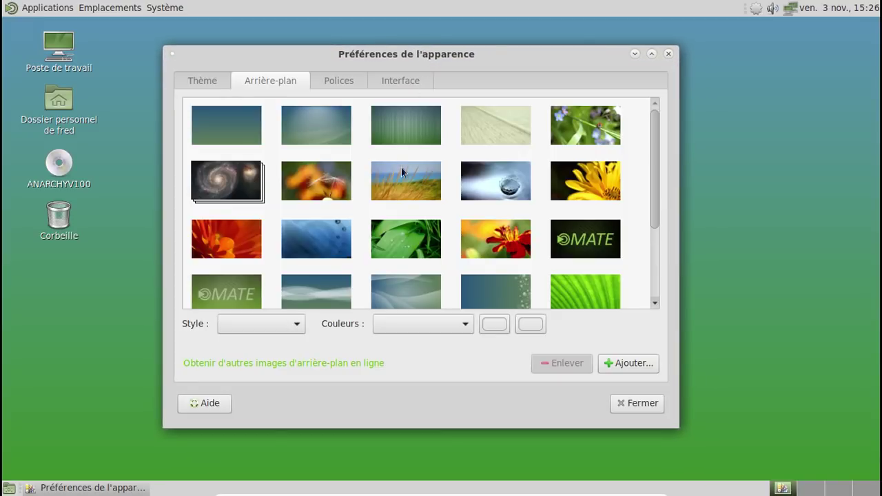
click(212, 180)
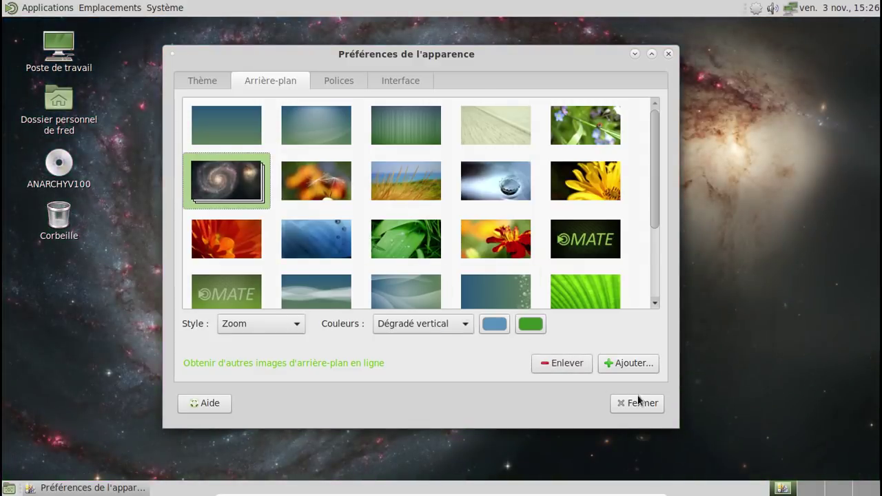
click(638, 401)
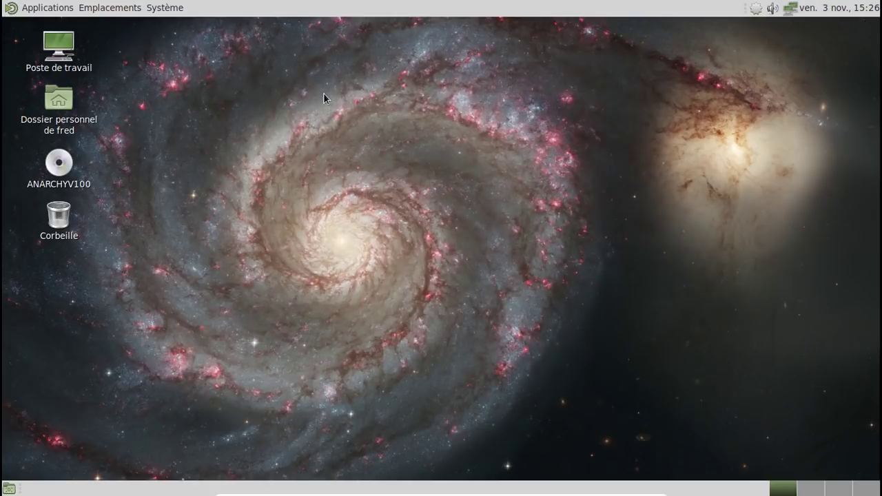
right_click(755, 8)
Launch Pamac and open its Préférences, authenticating with the account password.
click(718, 29)
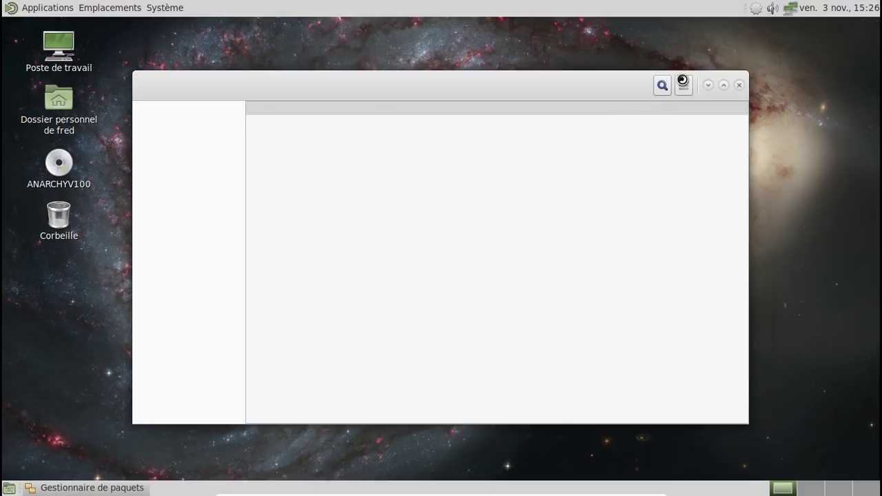
click(683, 84)
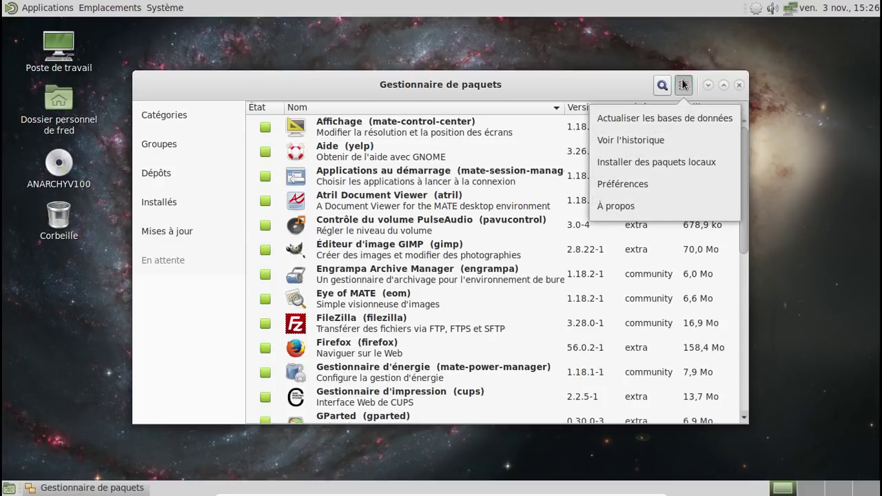
click(630, 180)
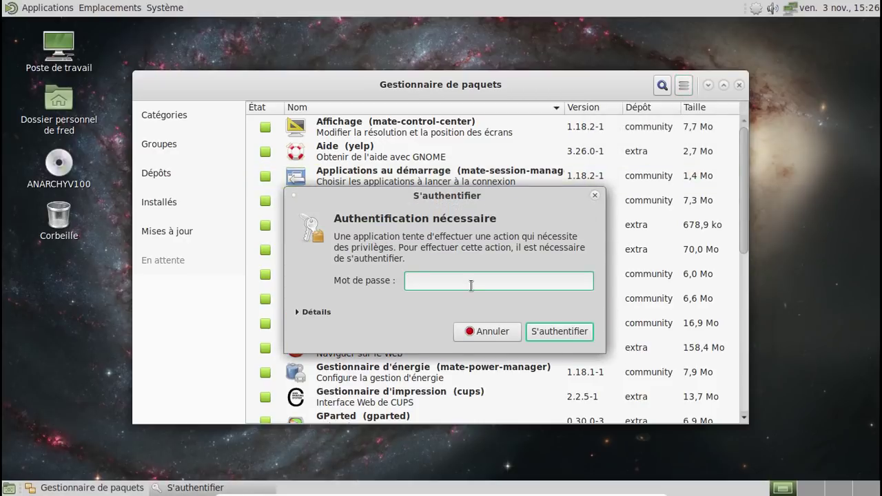
text(••••••••)
key(Return)
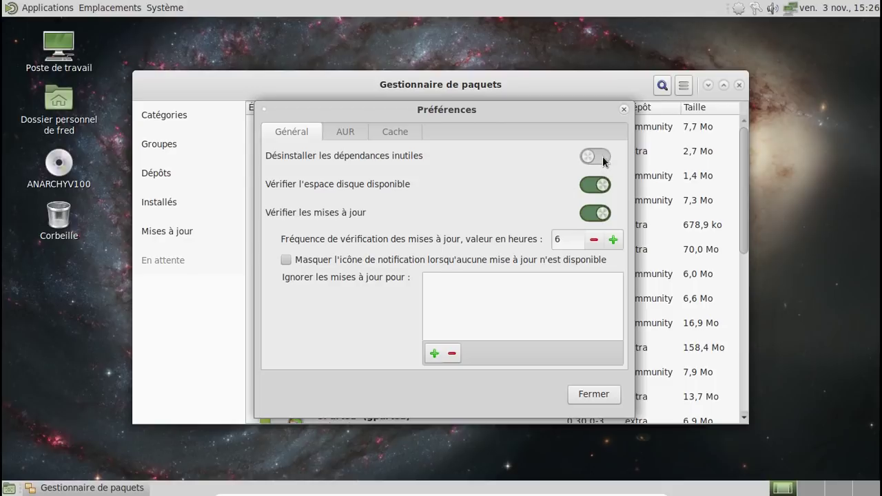
Enable removing unneeded dependencies, AUR support and AUR update checks, then close Pamac.
click(602, 155)
click(364, 135)
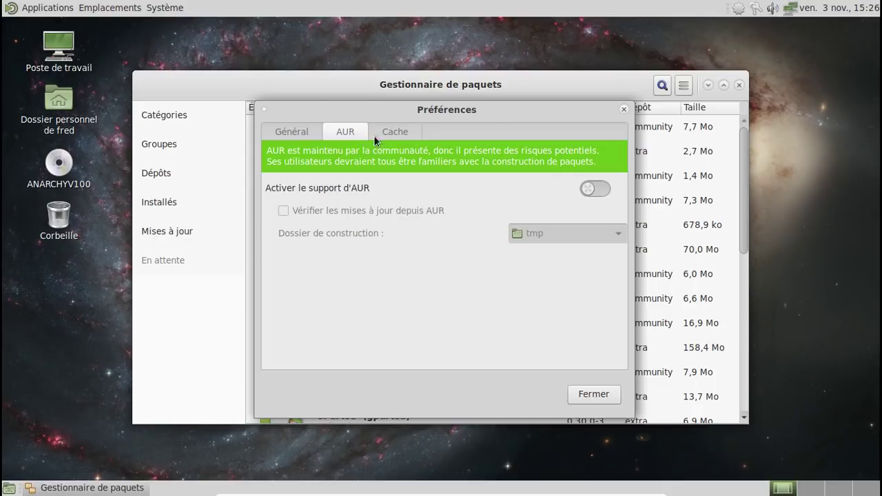
click(600, 191)
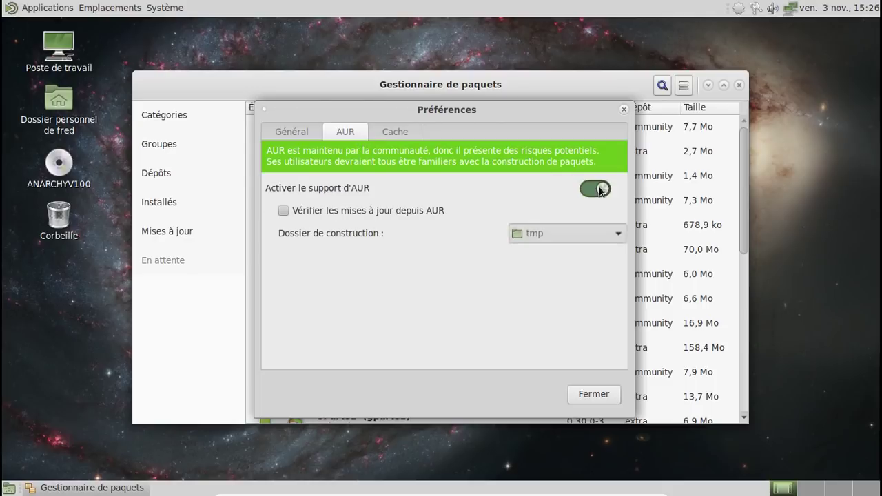
click(370, 214)
click(593, 395)
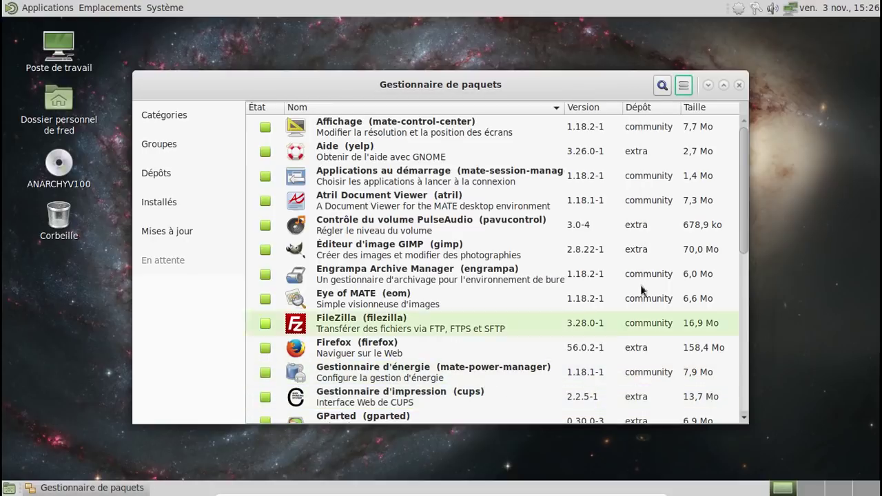
click(737, 85)
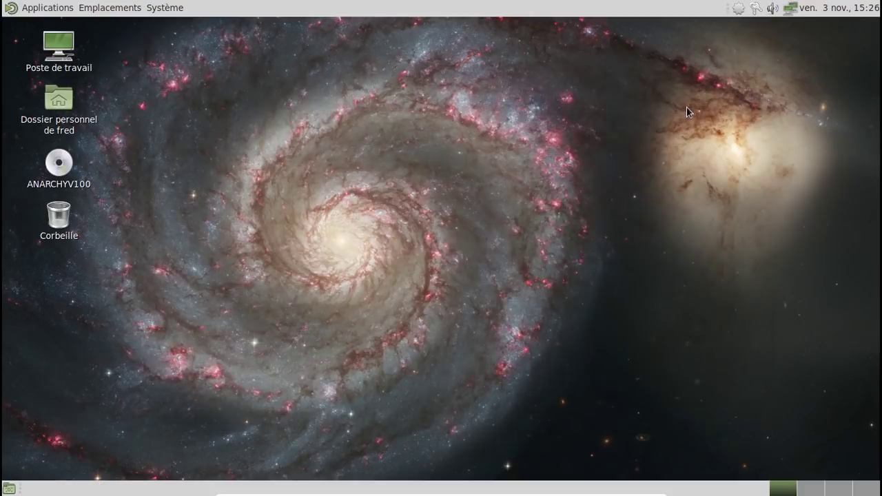
click(60, 4)
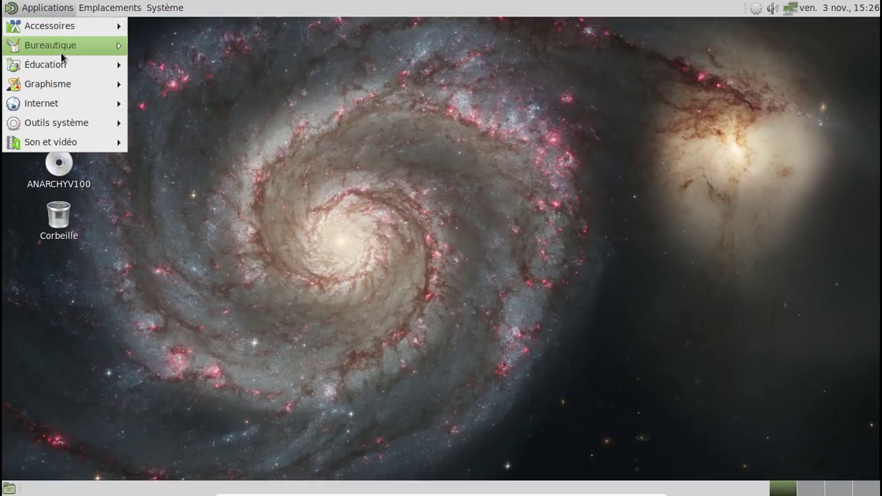
mouse_move(58, 61)
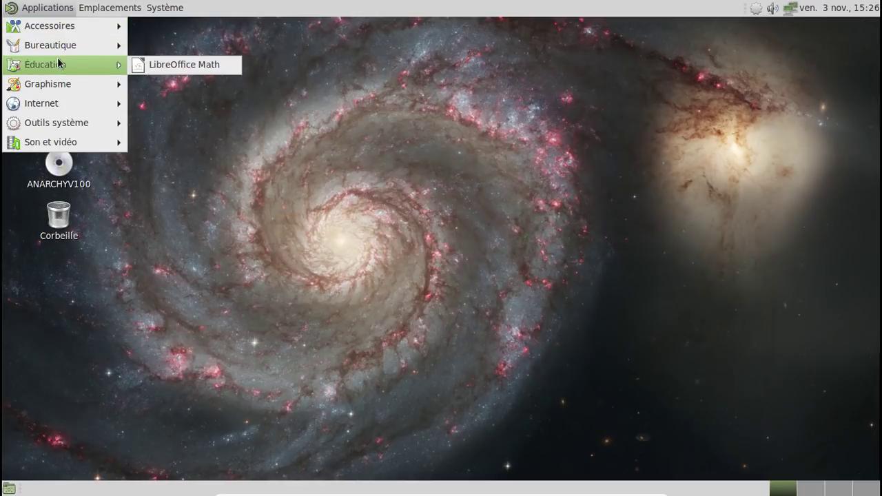
mouse_move(55, 46)
click(188, 178)
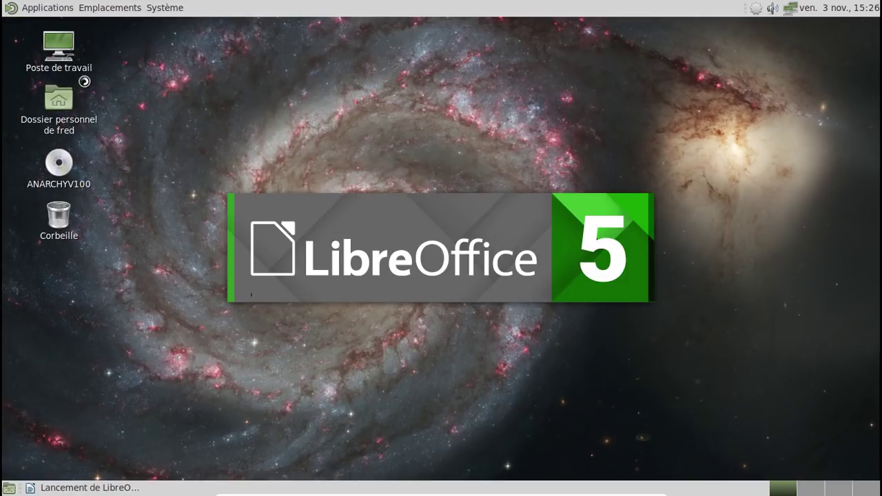
click(64, 97)
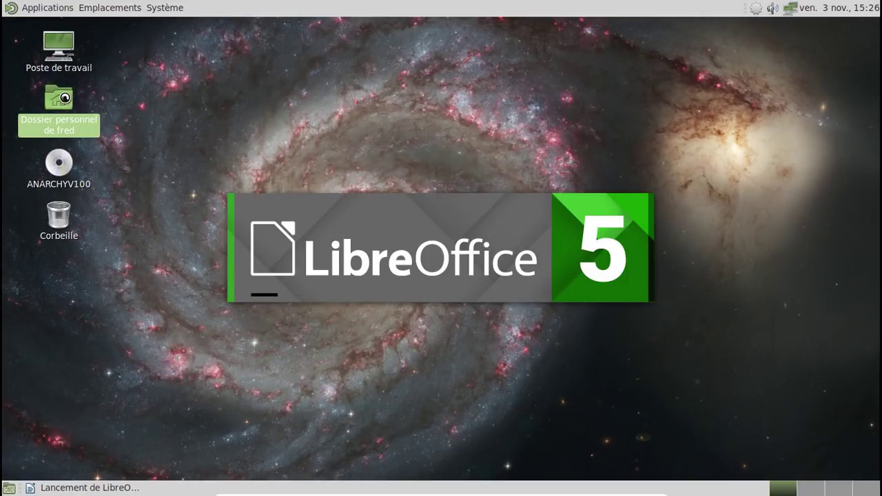
double_click(64, 97)
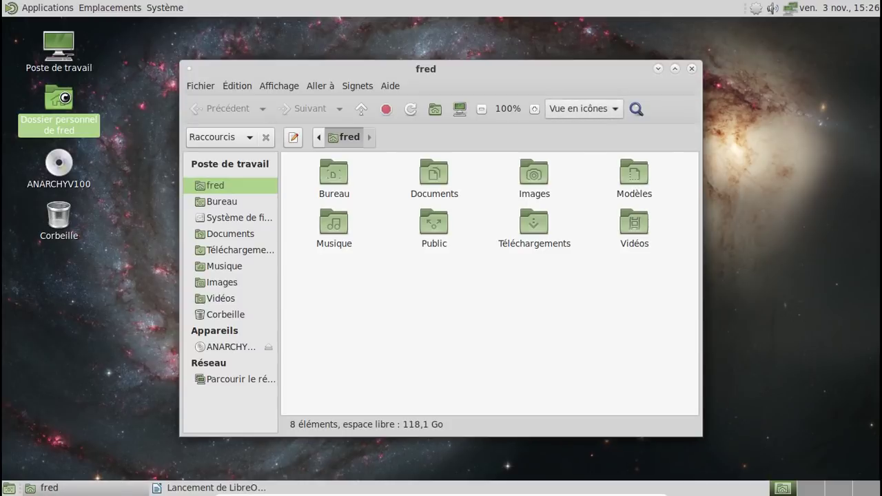
click(241, 378)
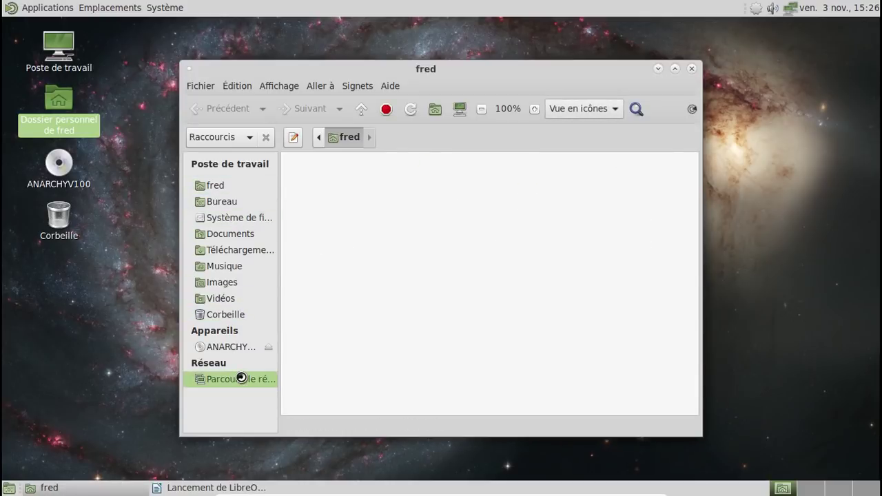
click(691, 68)
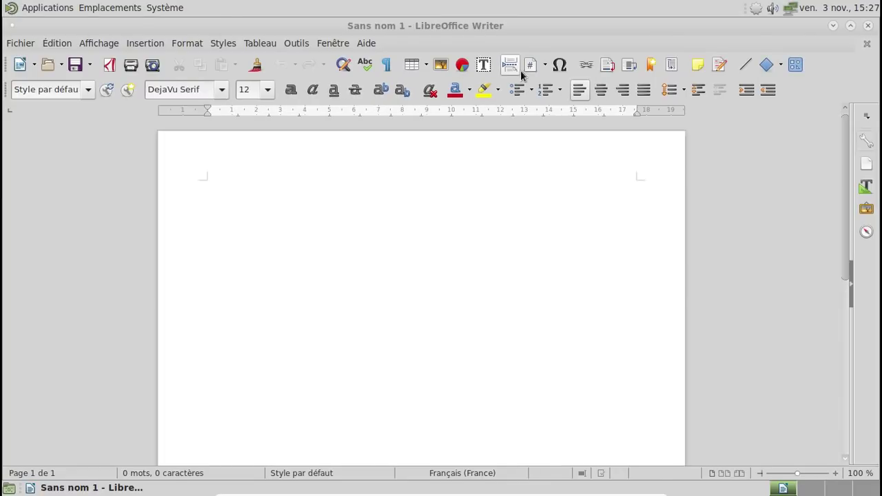
click(868, 26)
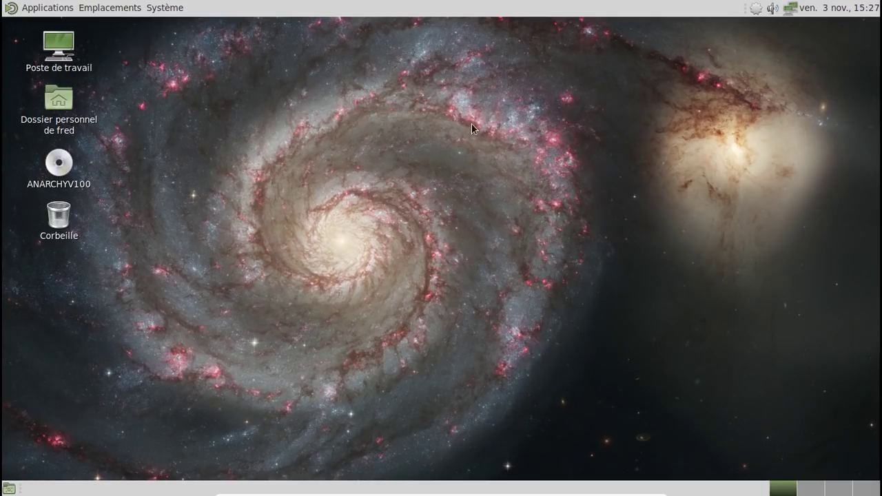
Open MATE Terminal and run sudo nano /etc/pacman.conf, entering the sudo password.
click(34, 7)
mouse_move(60, 127)
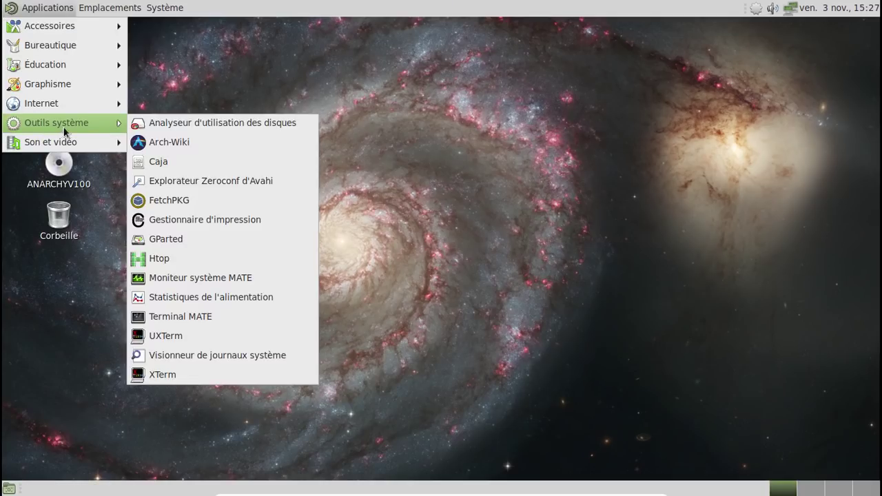
click(190, 318)
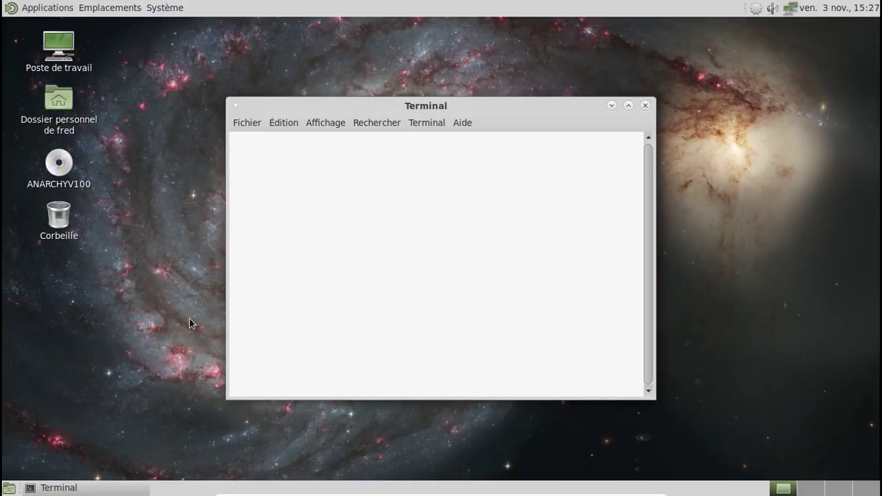
text(sudo nano )
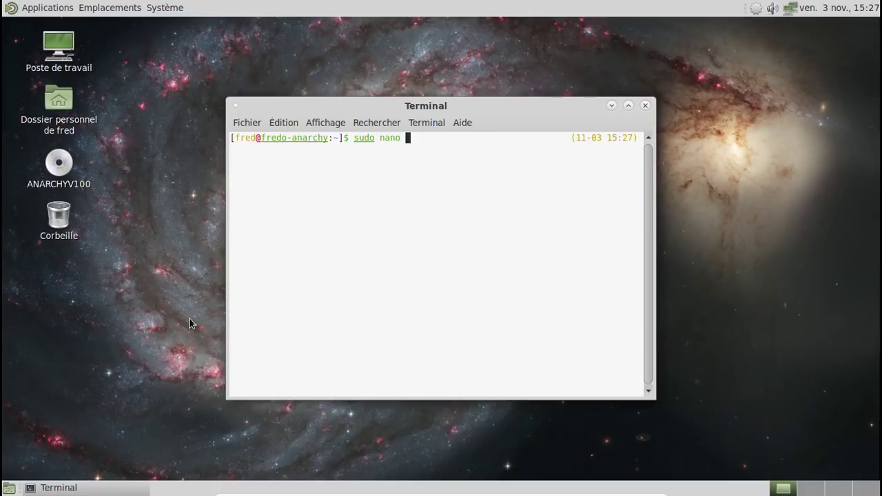
text(/etc/pacman)
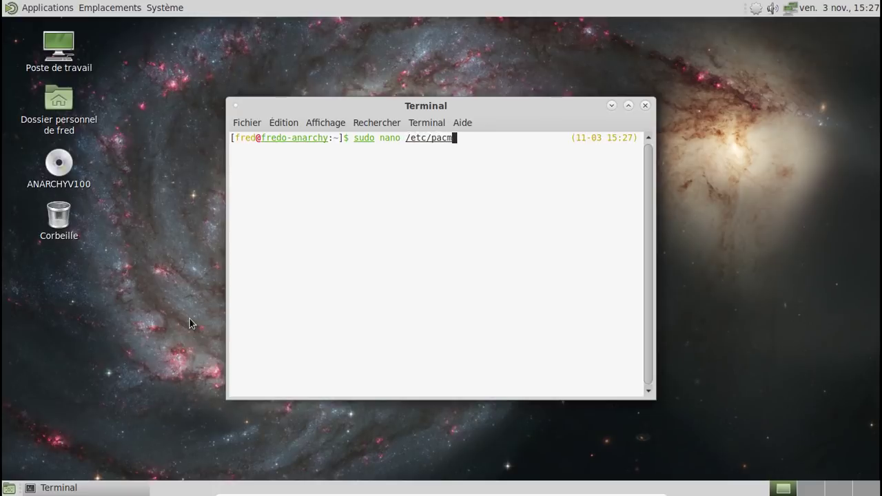
key(Tab)
key(Return)
key(Return)
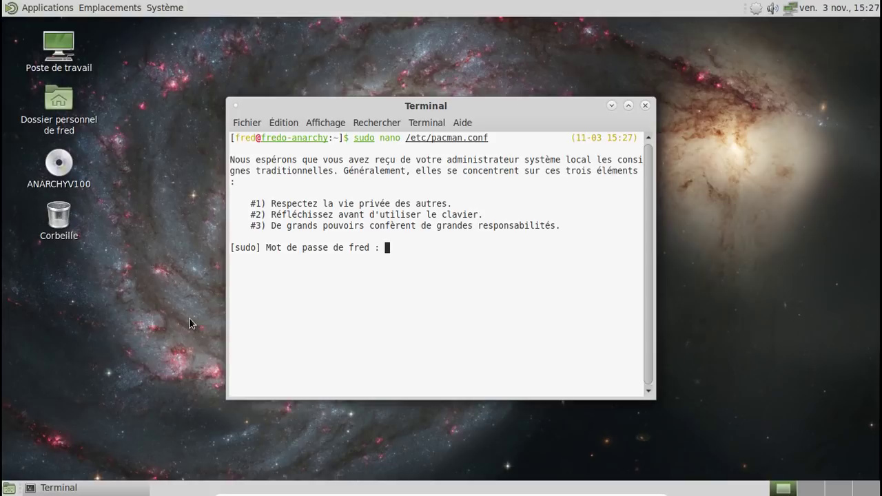
key(Return)
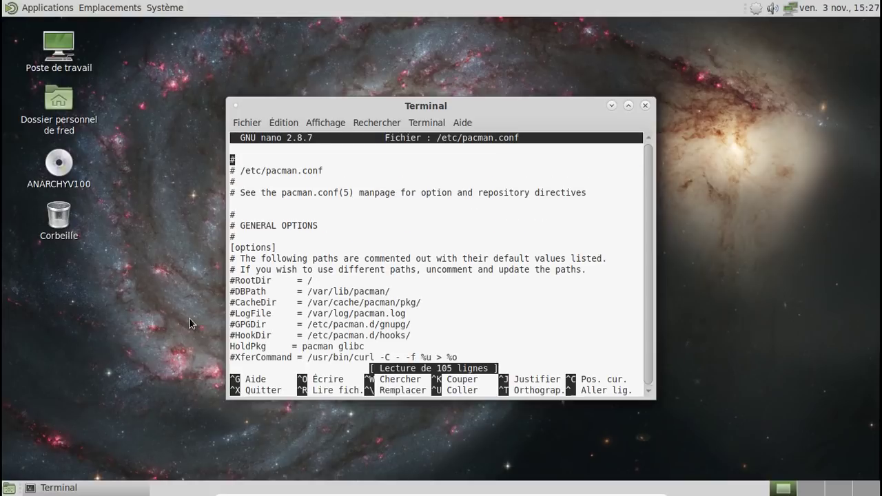
Comment out the [anarchy], Server and SigLevel lines with # at the end of pacman.conf.
key(alt+slash)
key(Up)
key(Up)
key(Up)
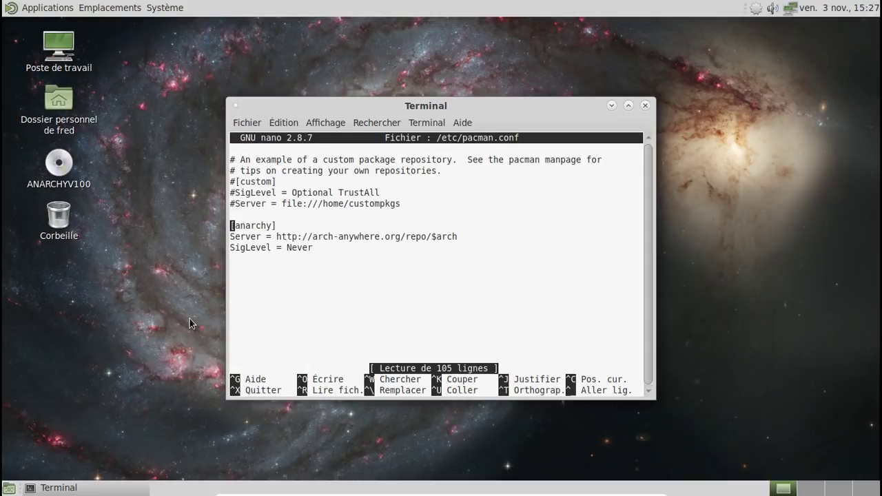
text(#)
key(Down)
key(Home)
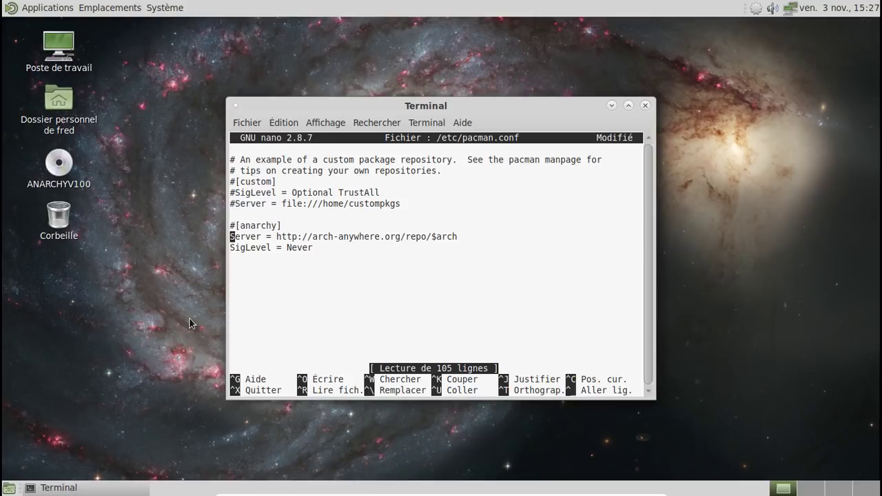
text(#)
key(Down)
key(Home)
text(#)
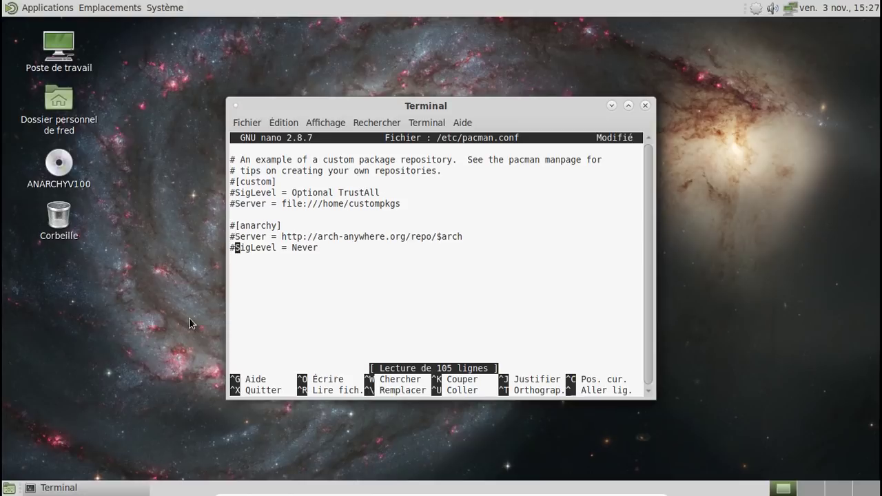
Review the repository list and save pacman.conf under its existing name.
key(Page_Up)
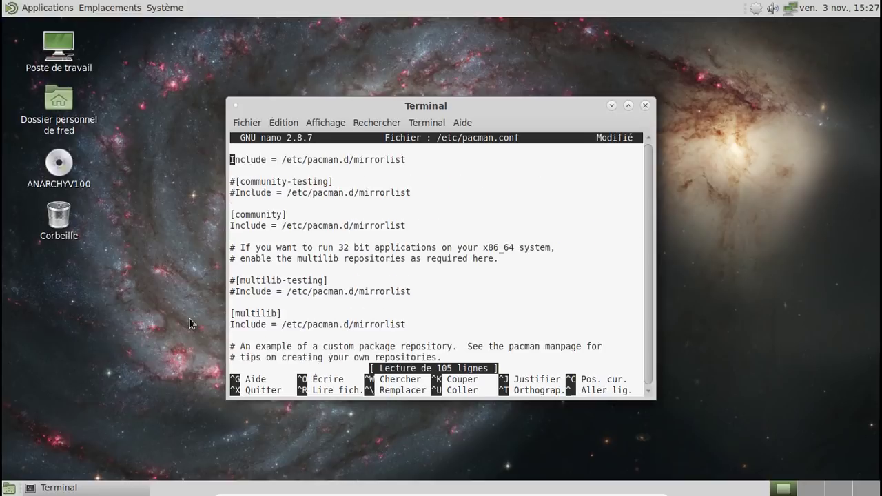
key(Page_Down)
key(ctrl+x)
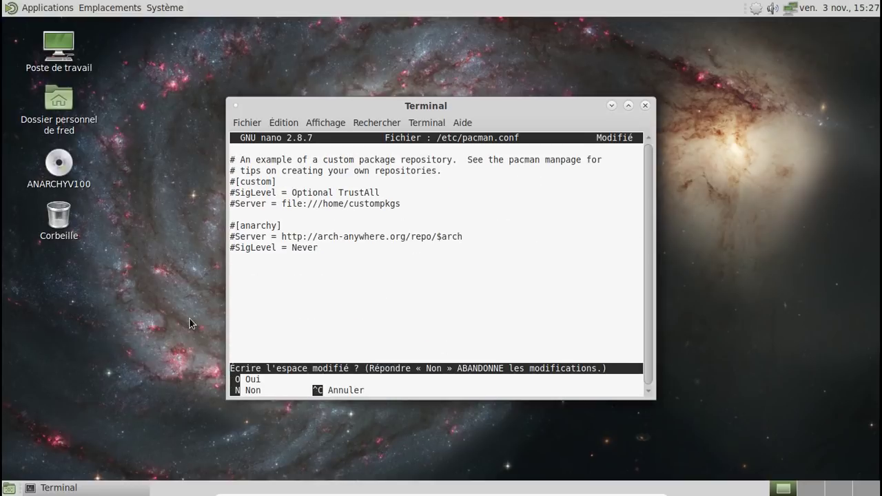
key(o)
key(Return)
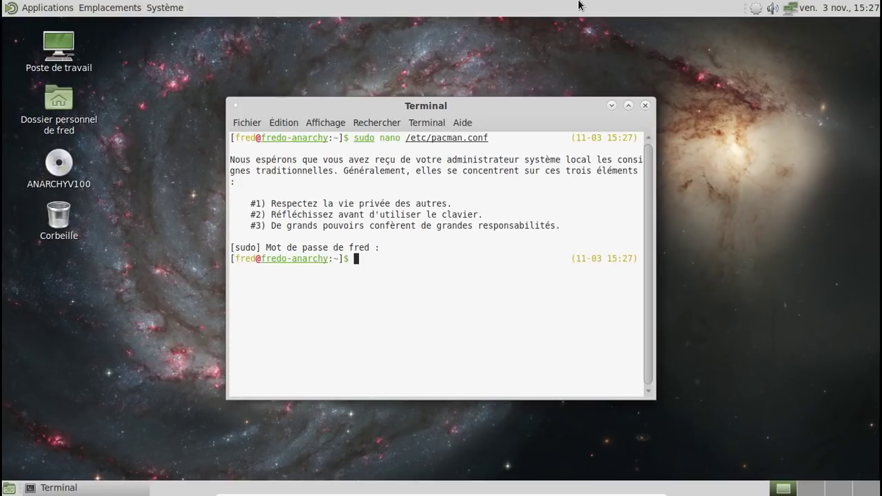
Close the terminal and launch the package manager (Gestionnaire de paquets) from the tray icon.
click(645, 104)
right_click(752, 12)
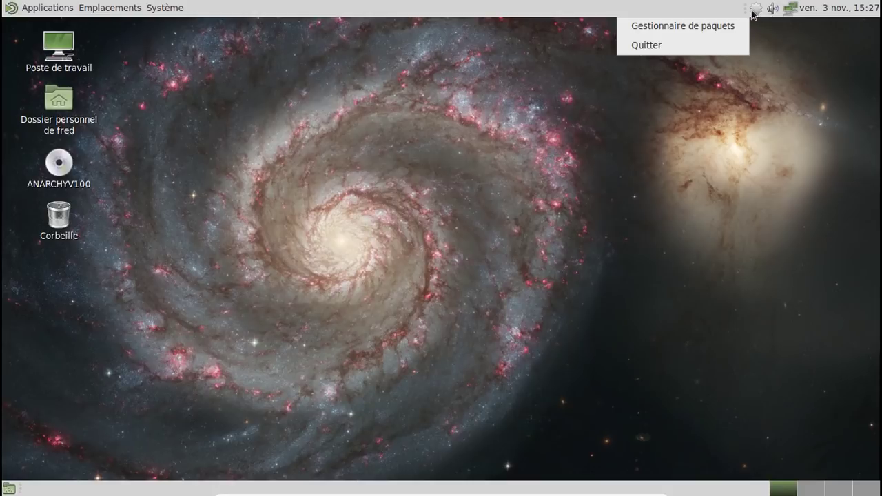
click(663, 25)
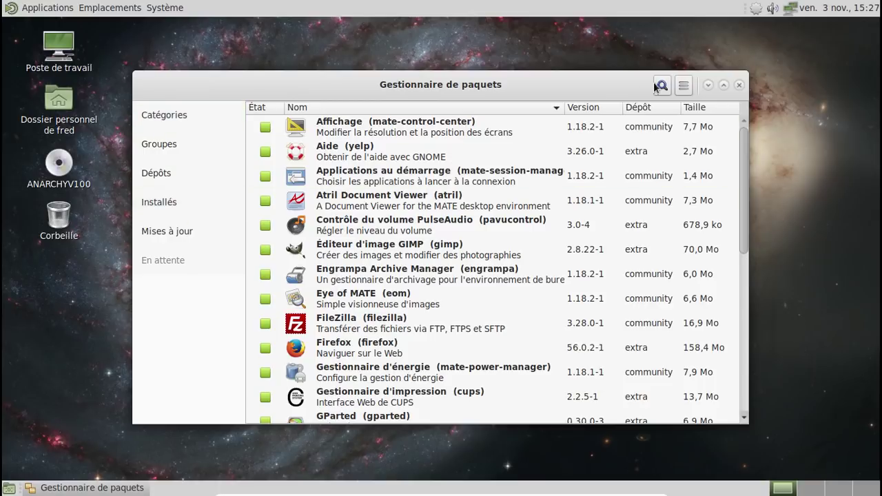
Choose Actualiser les bases de données and authenticate with the account password.
click(677, 85)
click(660, 121)
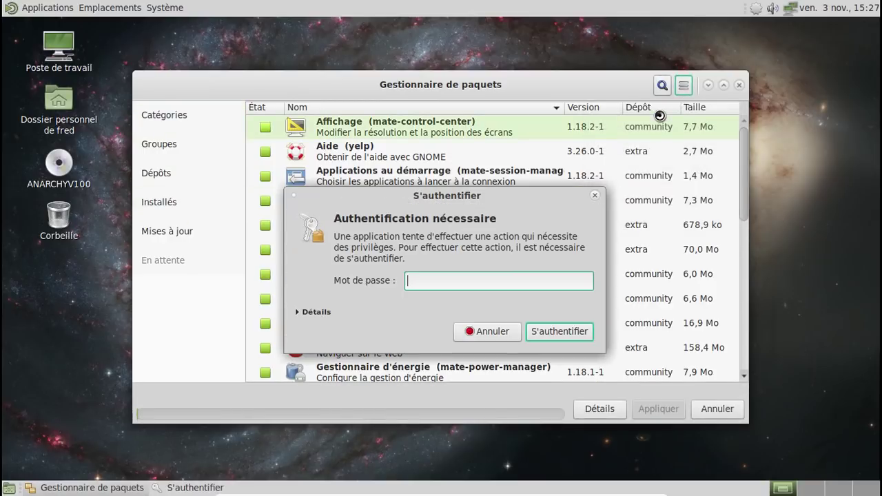
text(********)
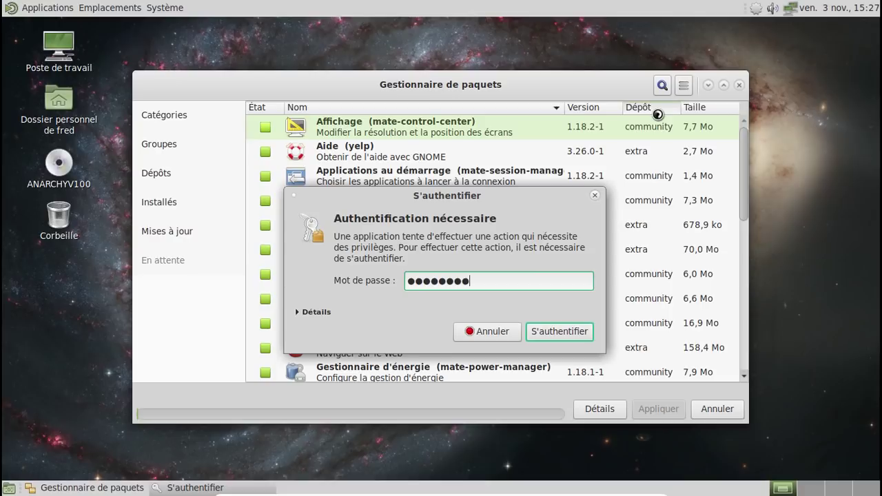
key(Return)
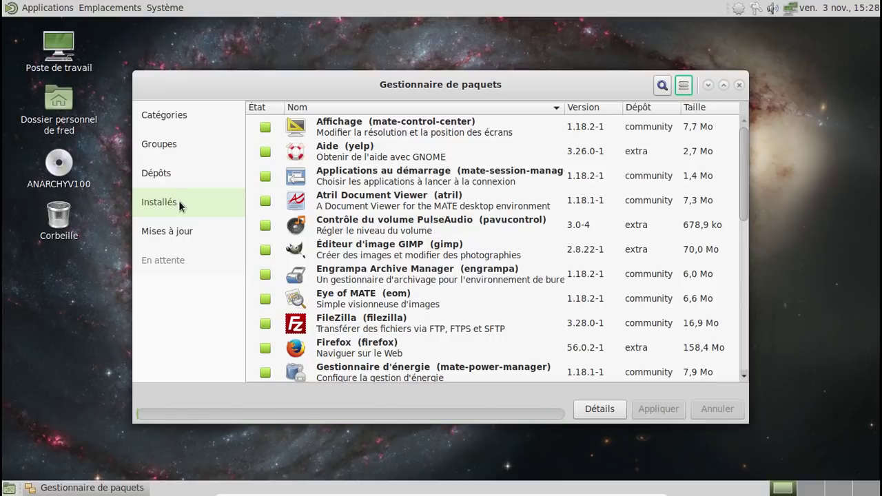
Browse Installés and Orphelins, then list the Étrangers (foreign) packages.
click(179, 200)
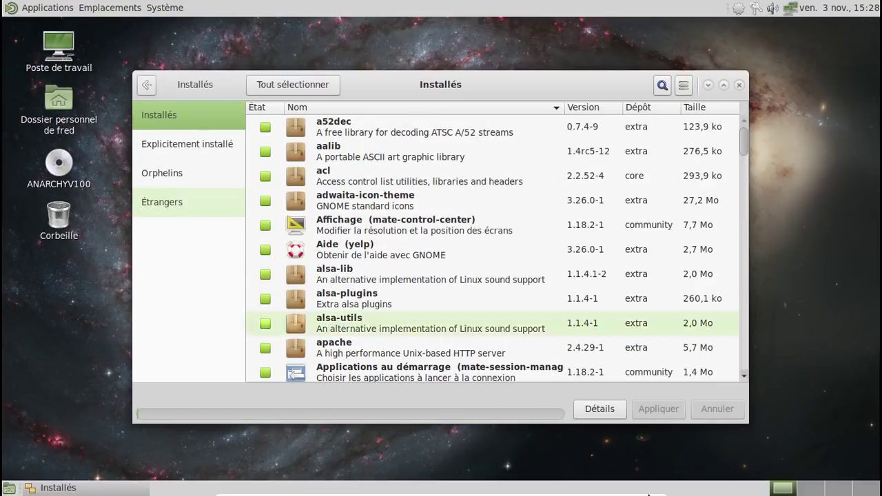
click(199, 173)
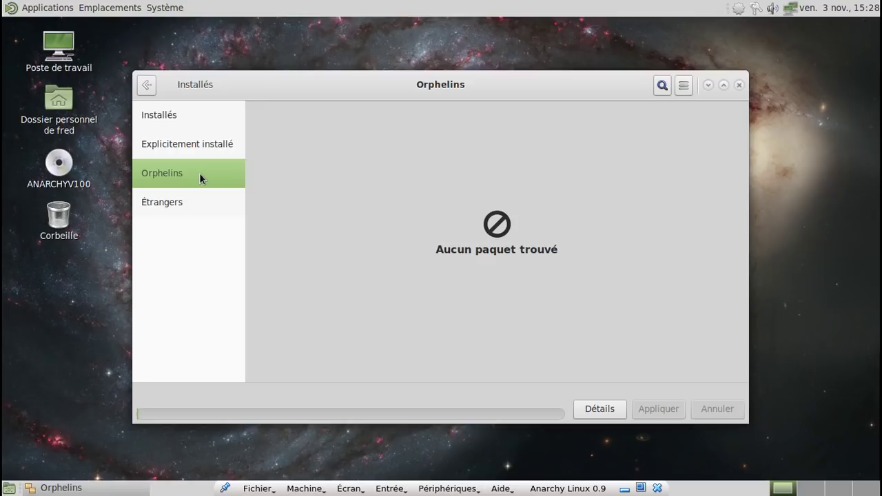
click(183, 196)
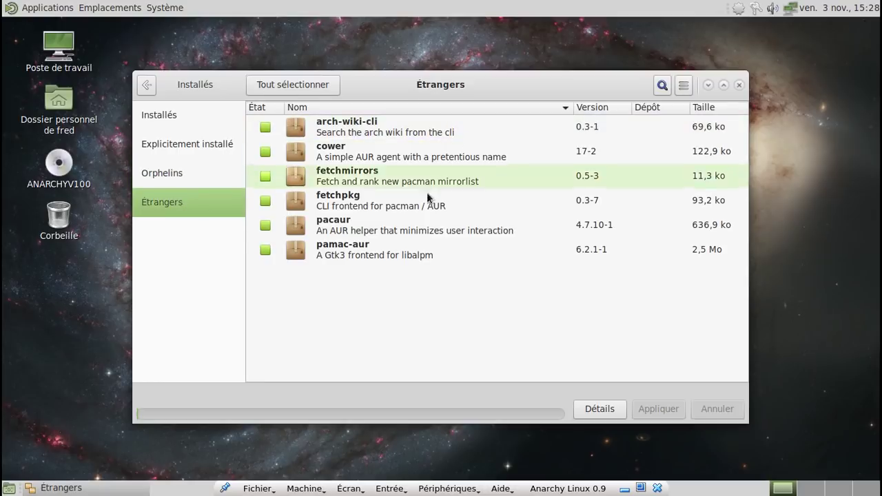
Inspect the cower package's details, dependencies and installed files.
right_click(409, 154)
click(452, 242)
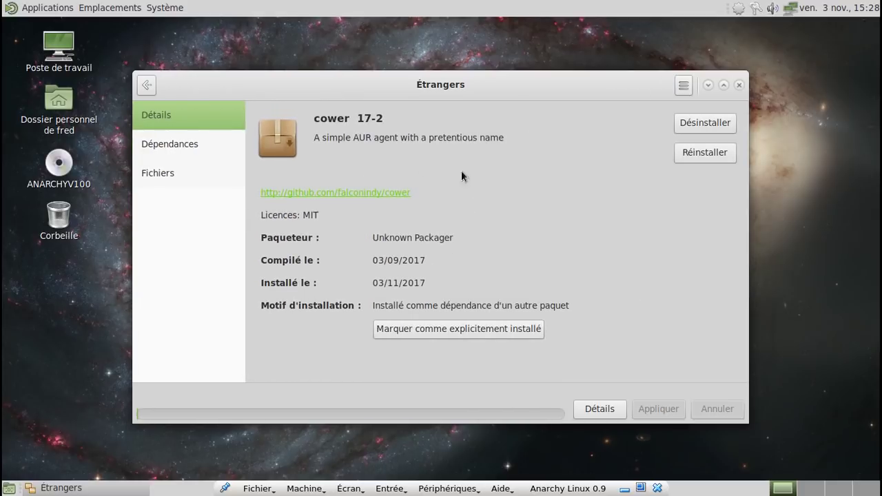
click(173, 147)
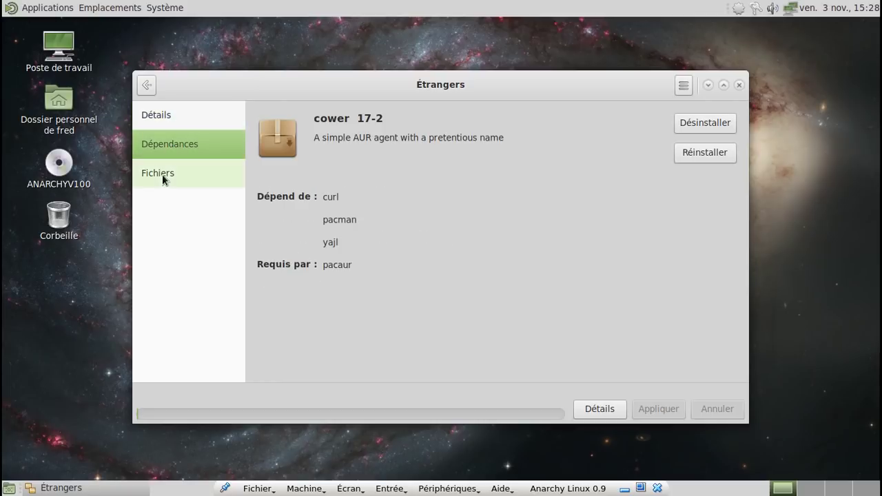
click(162, 173)
click(145, 87)
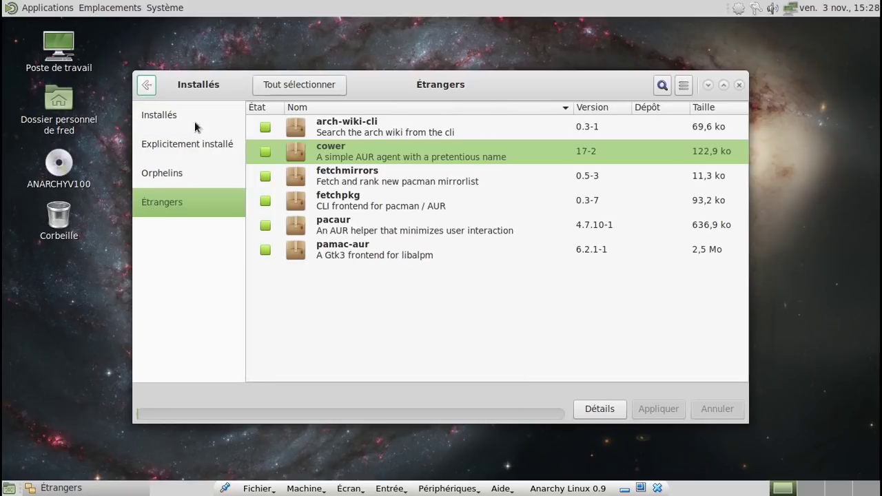
Review arch-wiki-cli's information, dependencies and files, select fetchpkg, then close Pamac.
click(375, 126)
right_click(376, 126)
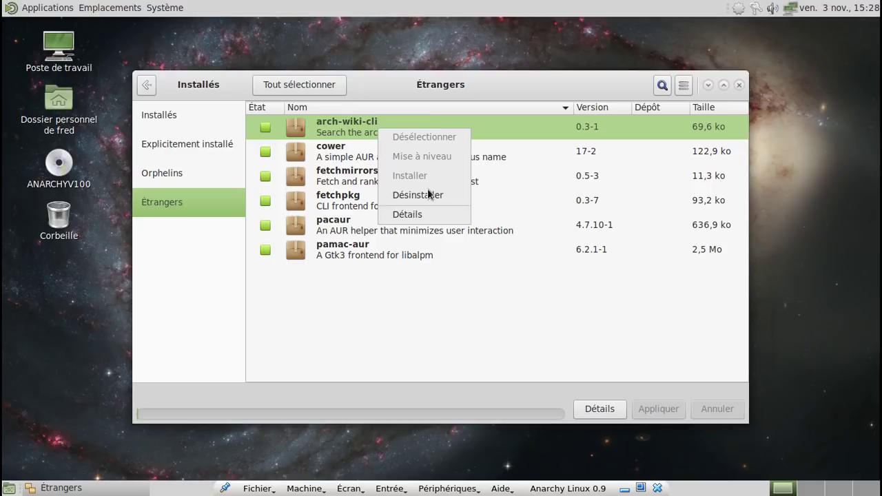
click(432, 216)
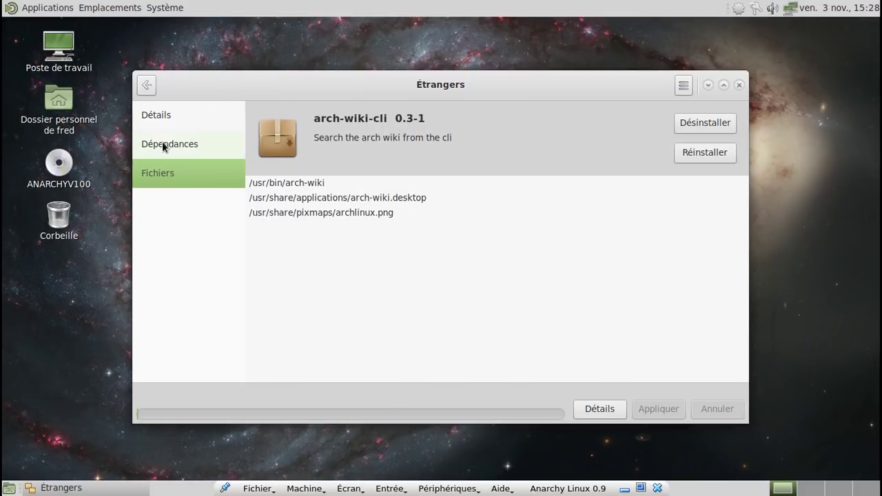
click(171, 120)
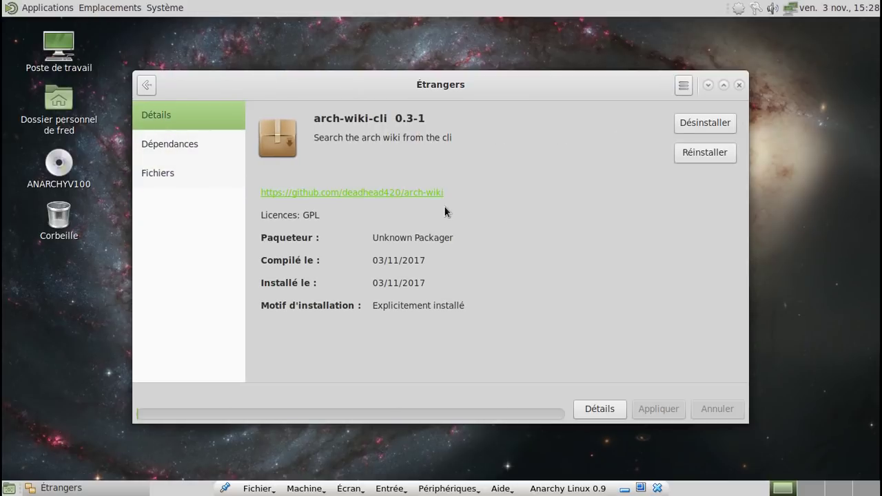
click(184, 144)
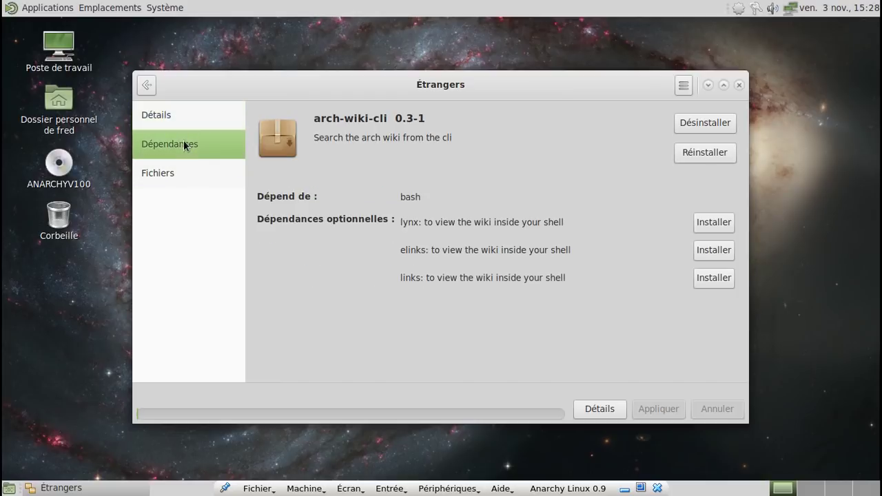
click(178, 179)
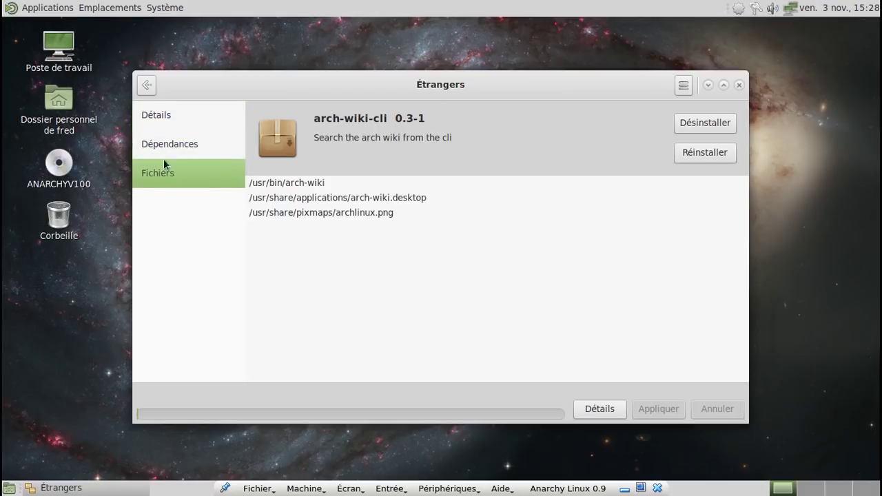
click(142, 92)
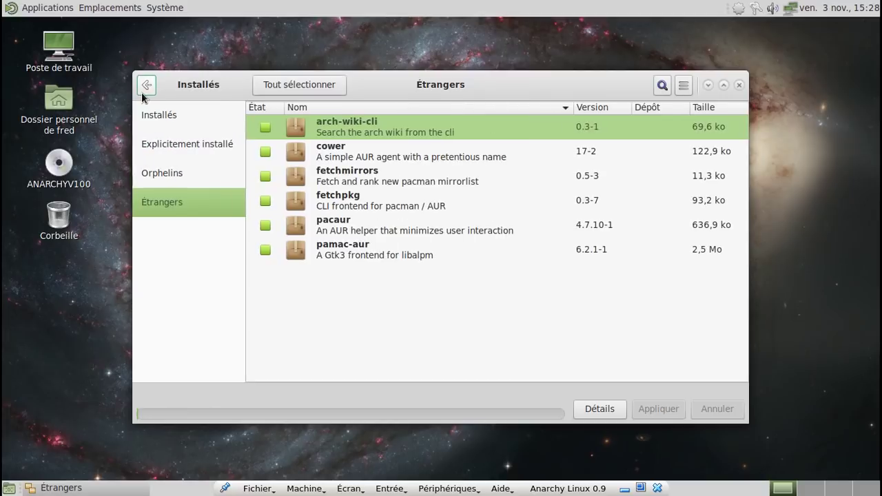
click(329, 201)
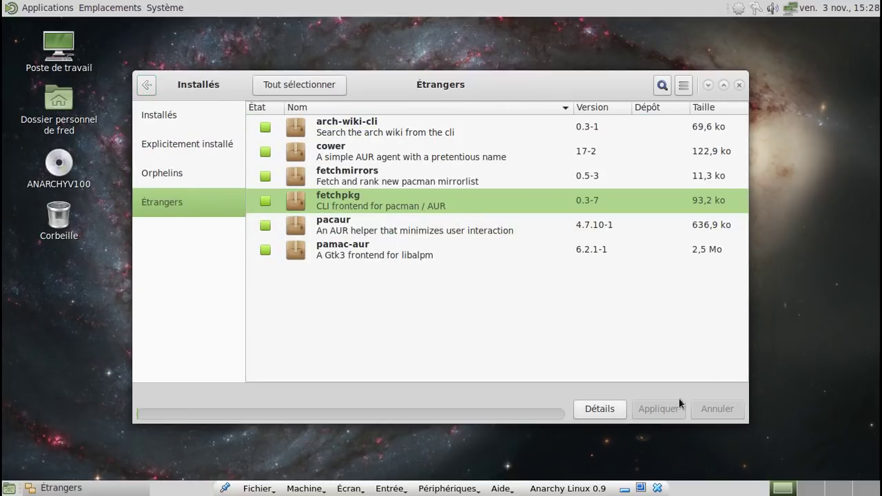
click(738, 85)
Launch MATE Terminal from Outils système and list foreign AUR packages with pacaur -Qm.
click(20, 8)
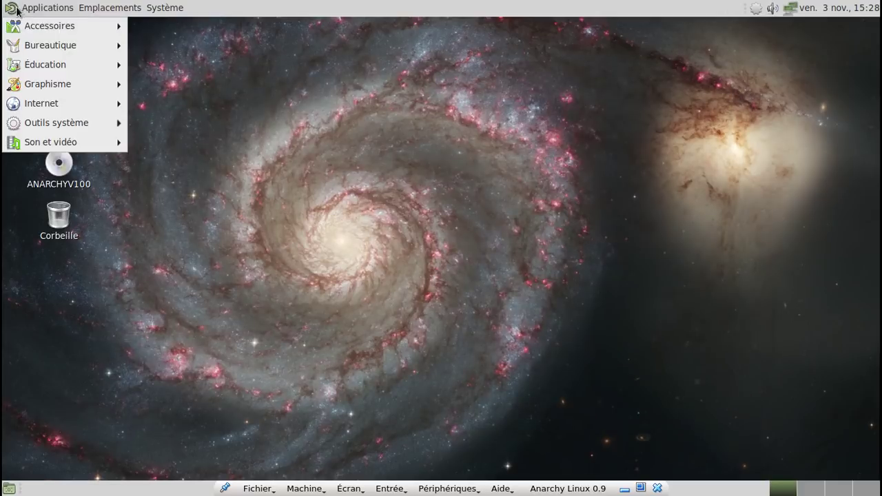
mouse_move(35, 27)
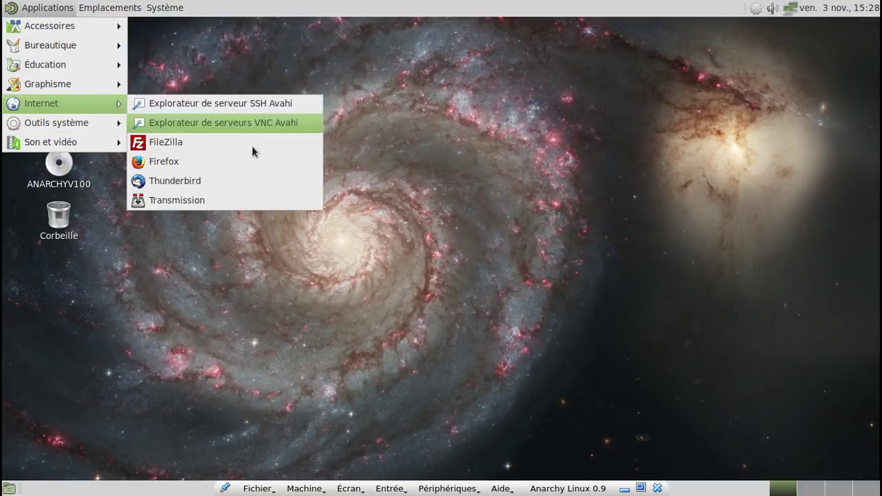
mouse_move(69, 135)
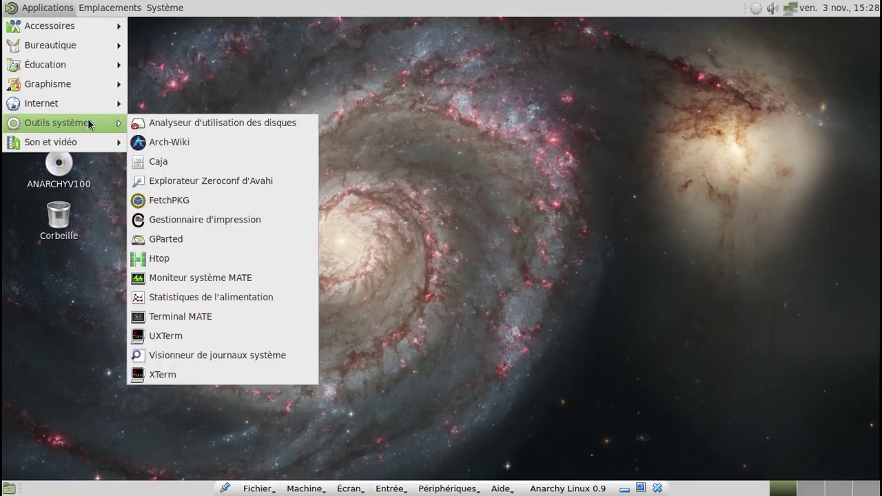
mouse_move(82, 122)
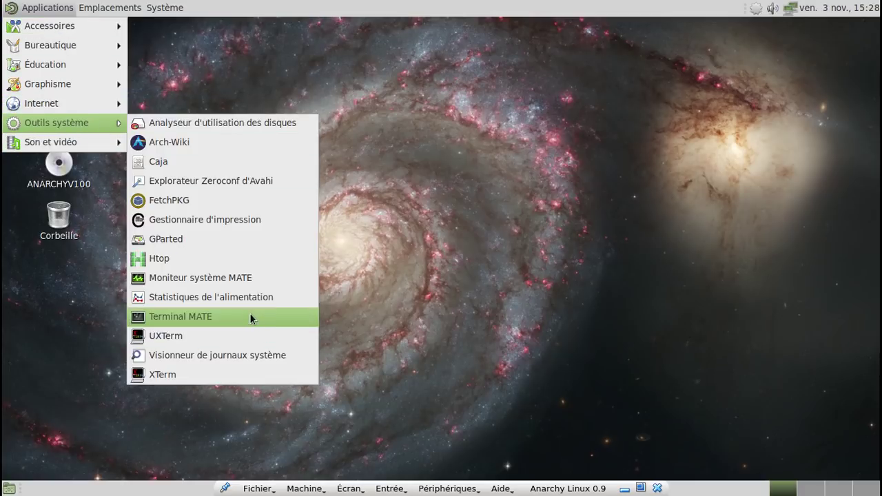
click(249, 312)
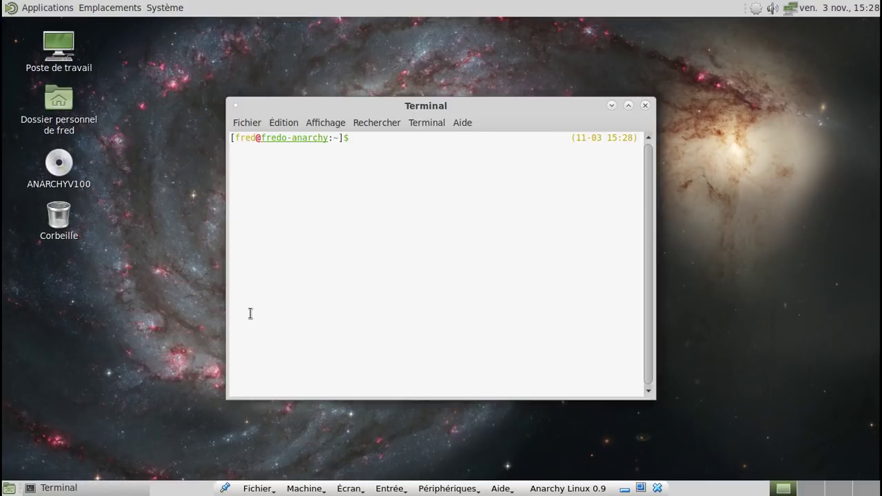
text(pacaur -Qm)
key(Return)
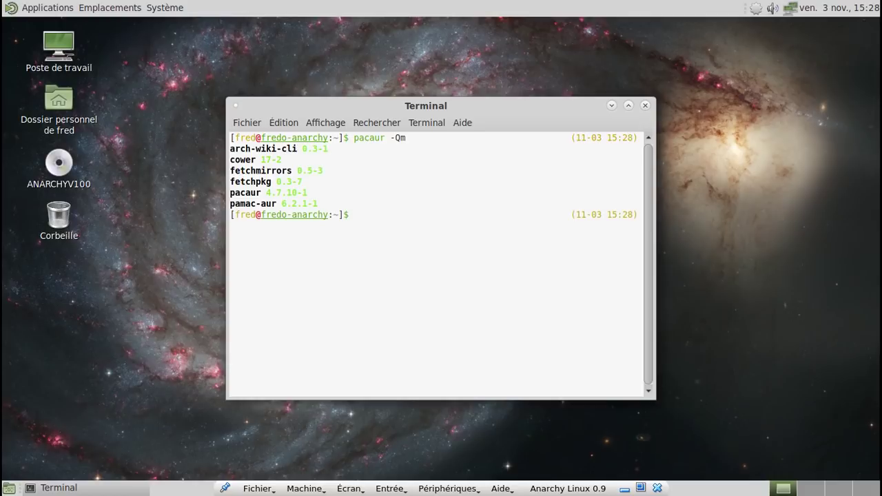
Run pacaur -Syyua with the sudo password to update system and AUR, then exit.
text(pacaur -Syyua)
key(Return)
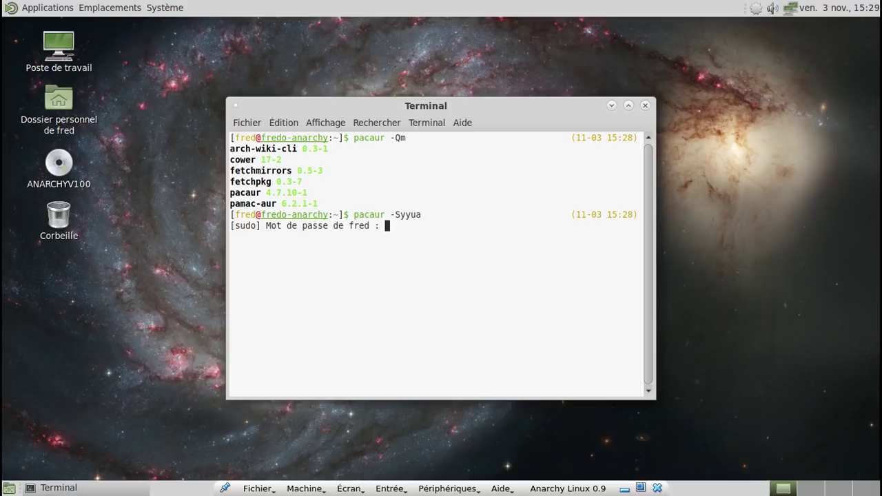
key(Return)
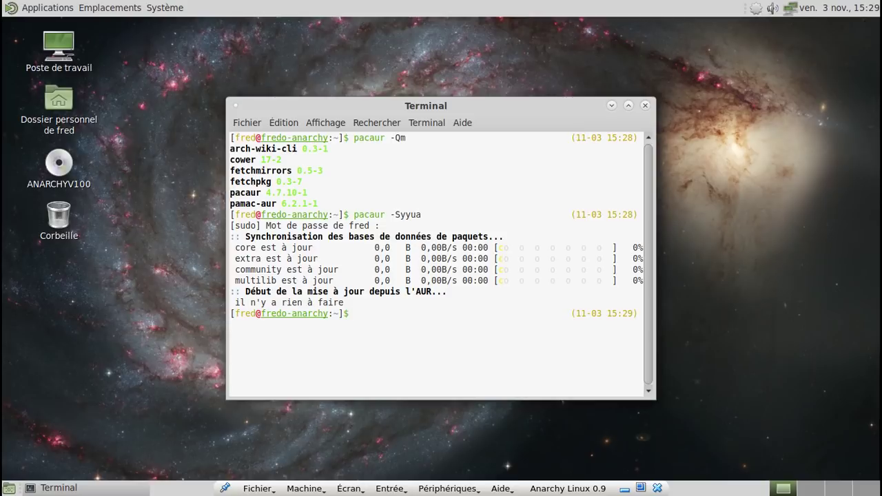
text(exit)
key(Return)
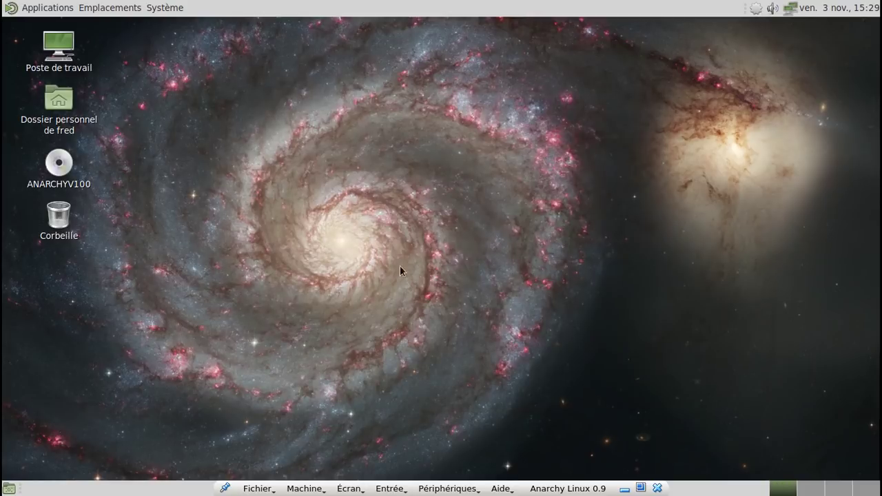
Shut down the Anarchy Linux VM via Système > Éteindre… and confirm Éteindre.
click(181, 9)
click(183, 157)
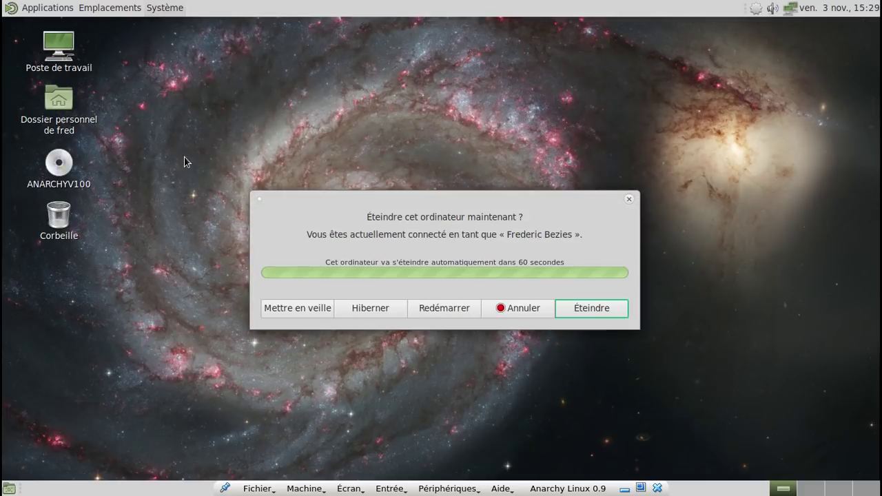
click(580, 308)
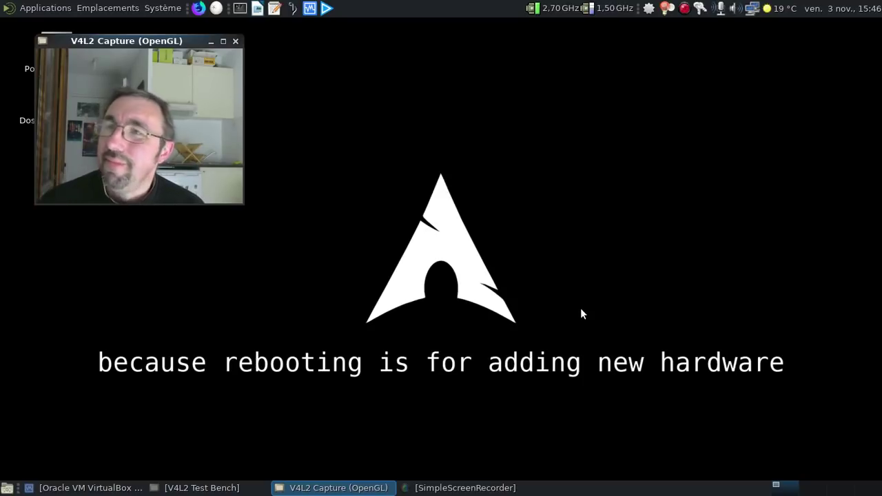
right_click(686, 8)
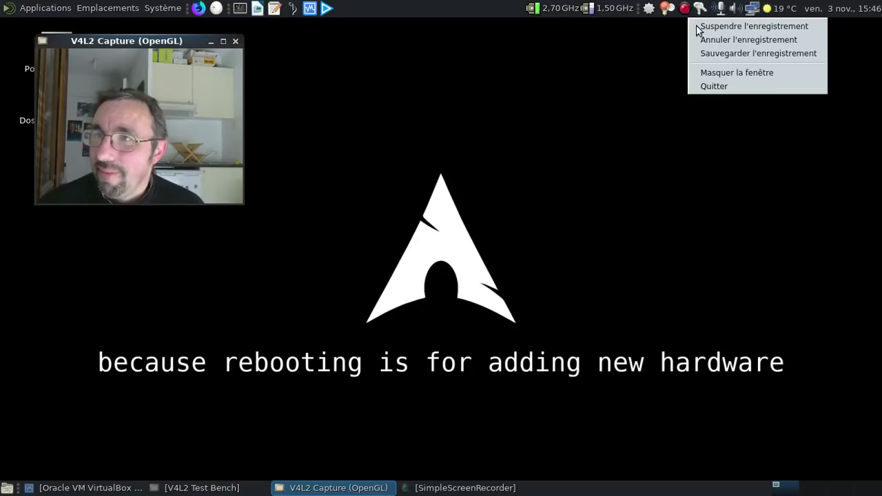